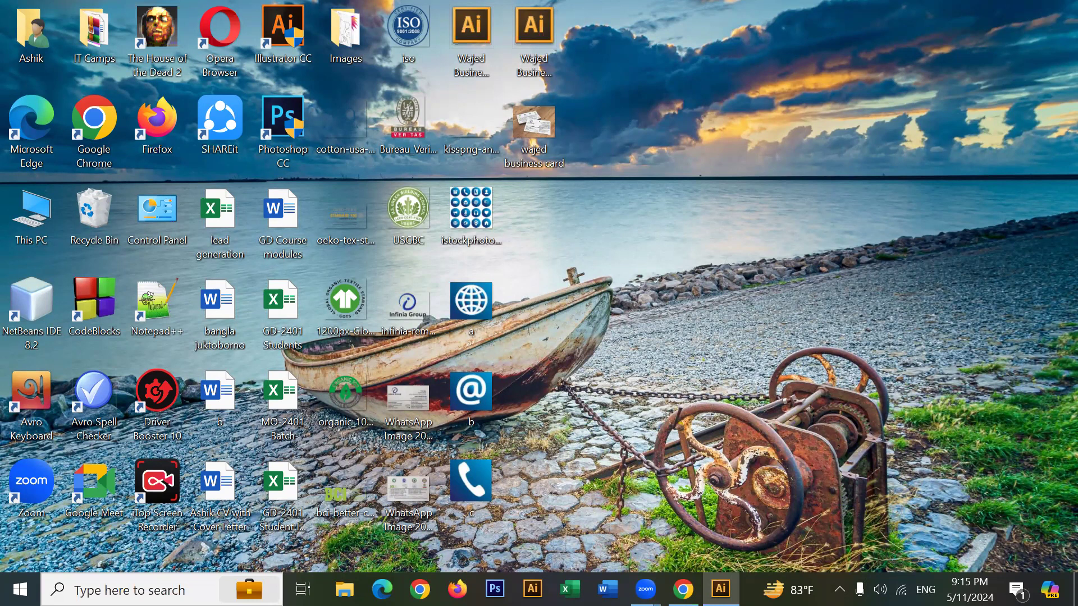
Switch to Chrome and search Google for "robi logo" in a new tab.
{"action": "key", "text": "alt+Tab"}
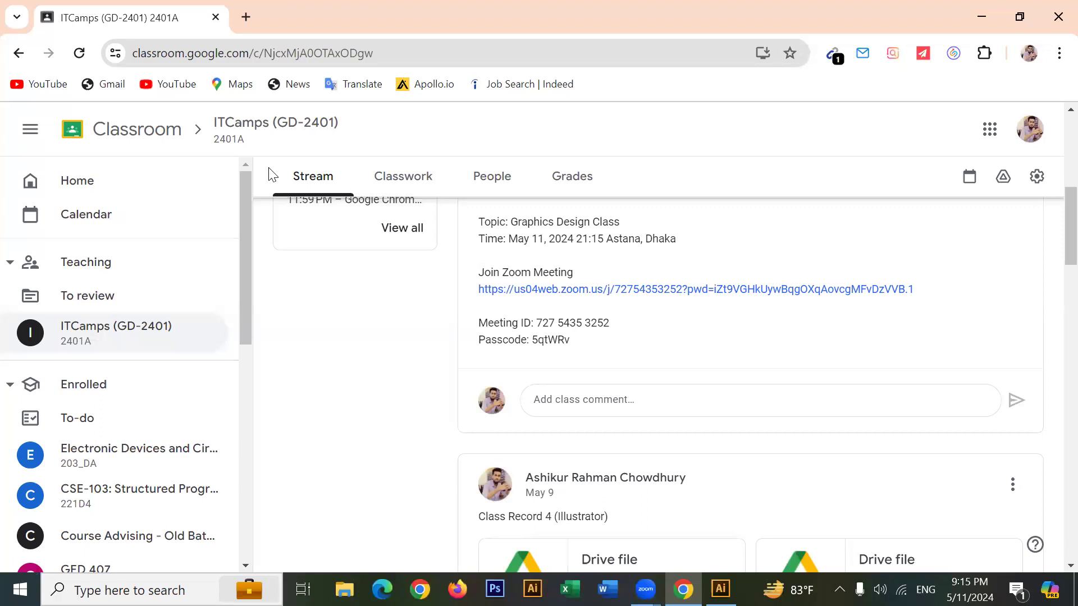
{"action": "left_click", "coordinate": [245, 16]}
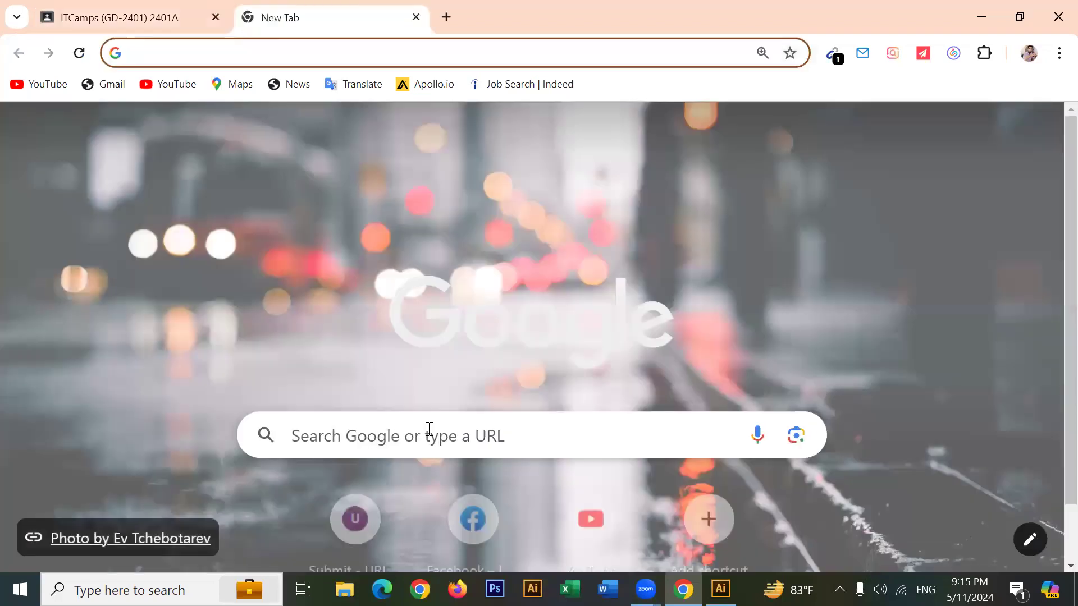
{"action": "left_click", "coordinate": [429, 429]}
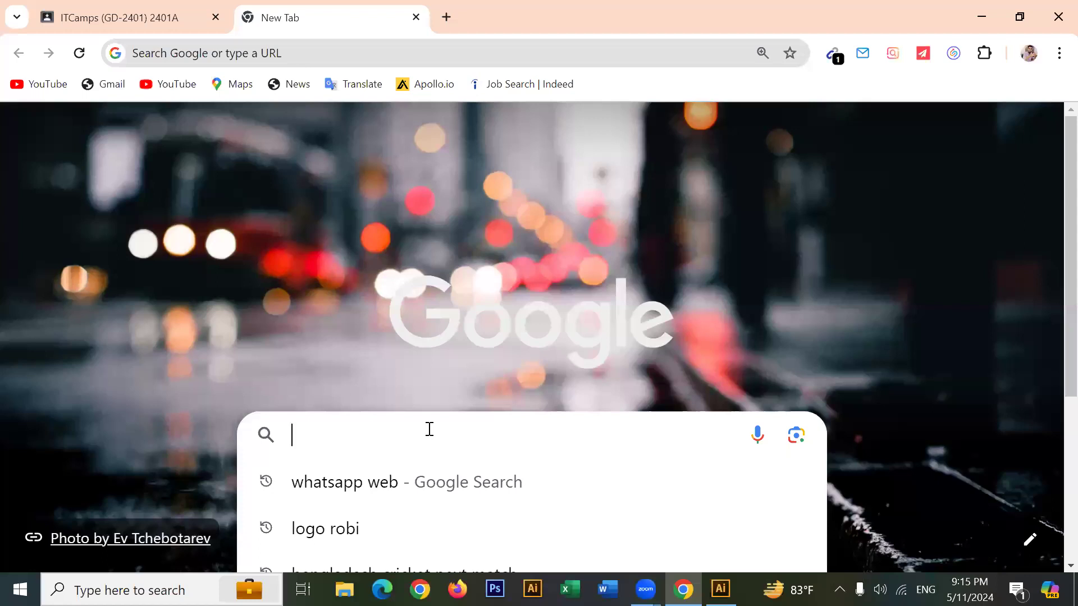
{"action": "type", "text": "ro"}
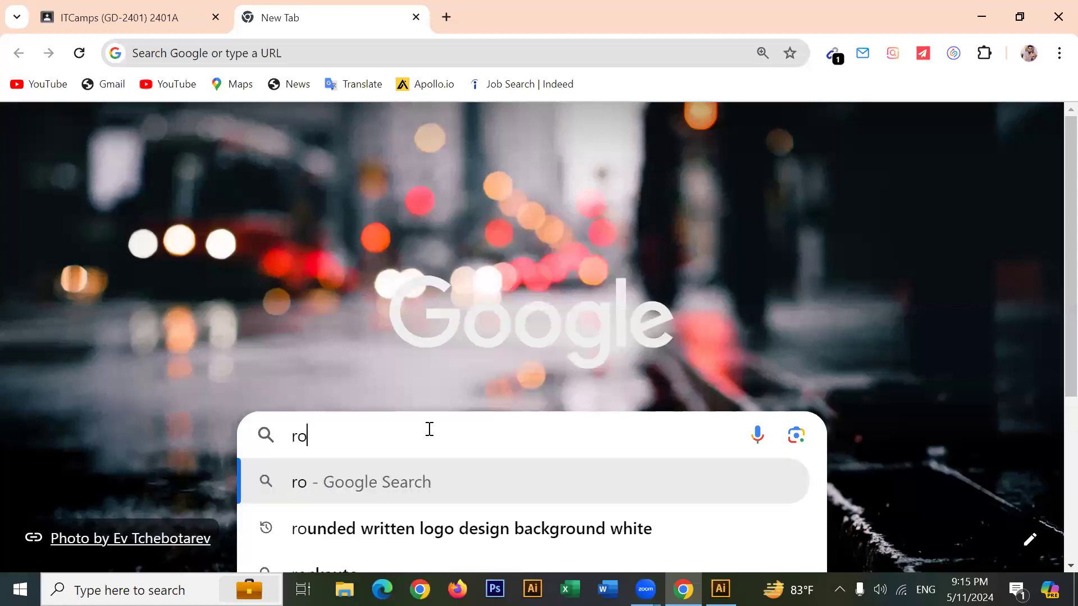
{"action": "type", "text": "b"}
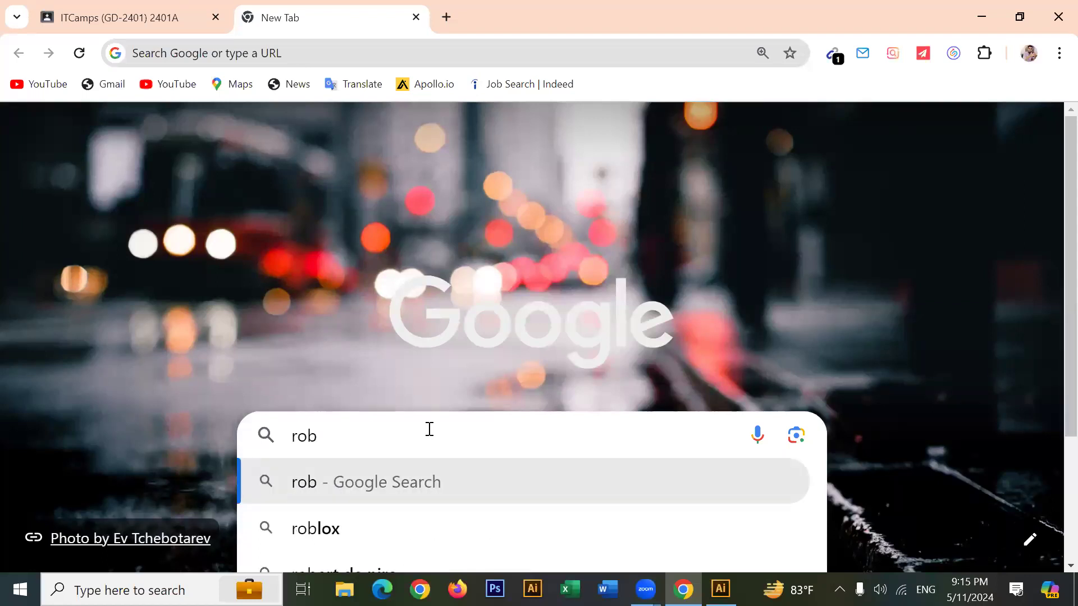
{"action": "type", "text": "i logg"}
{"action": "key", "text": "BackSpace"}
{"action": "type", "text": "o "}
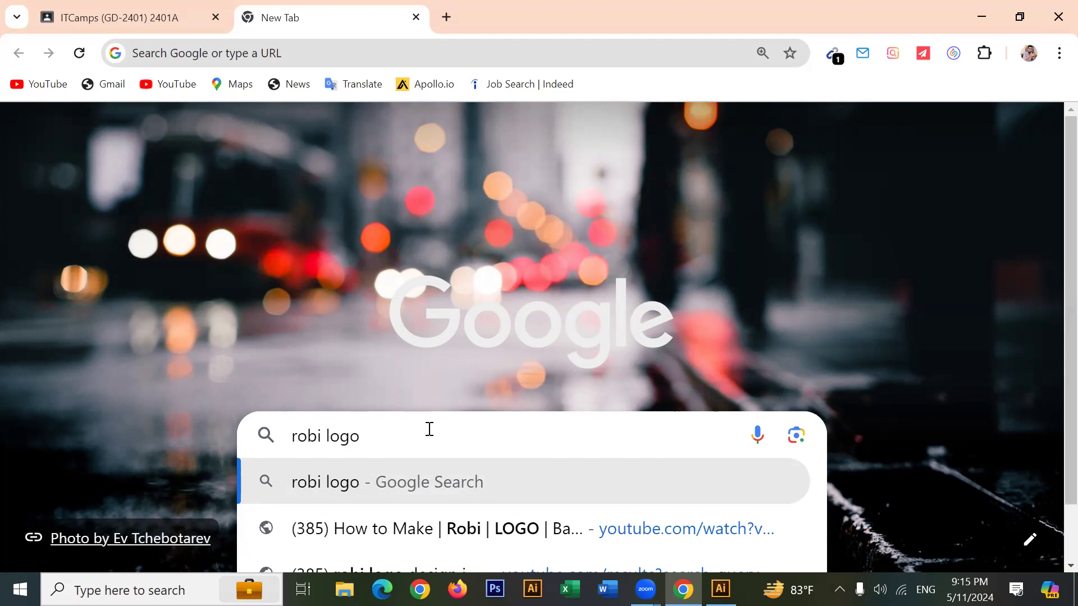
{"action": "type", "text": "des"}
{"action": "key", "text": "BackSpace"}
{"action": "key", "text": "BackSpace"}
{"action": "key", "text": "BackSpace"}
{"action": "key", "text": "BackSpace"}
{"action": "key", "text": "Return"}
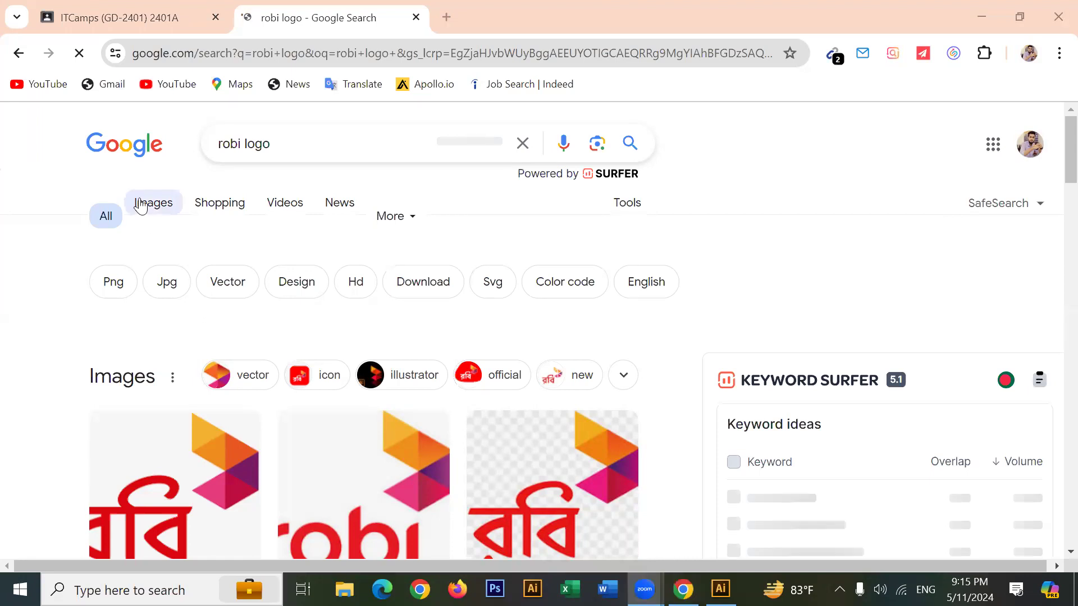
Show the image results for the robi logo search.
{"action": "left_click", "coordinate": [139, 201]}
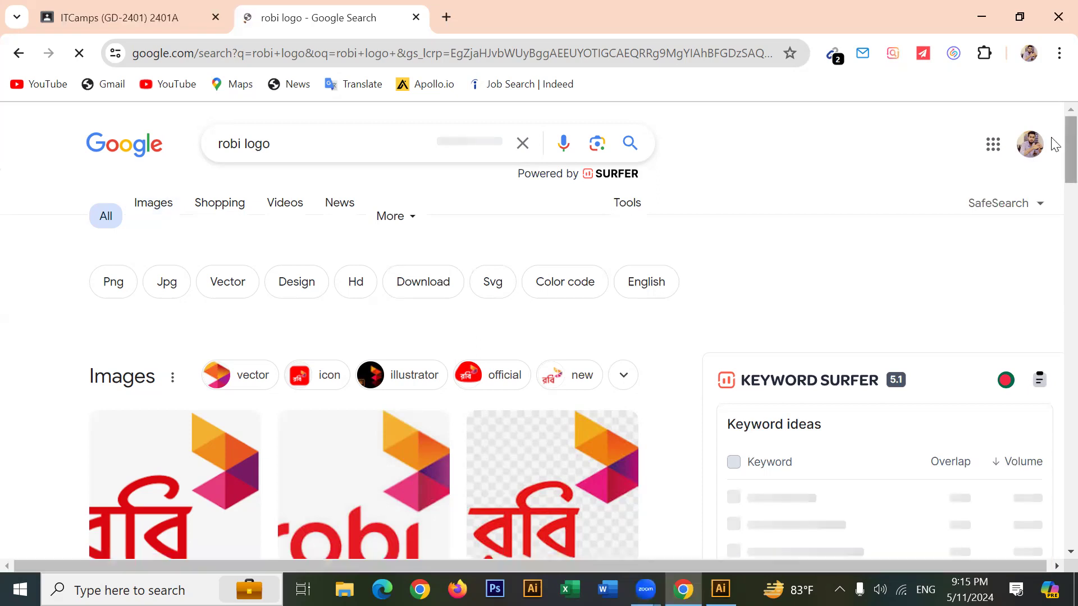
{"action": "scroll", "coordinate": [1054, 138], "scroll_direction": "down", "scroll_amount": 4}
{"action": "scroll", "coordinate": [1054, 134], "scroll_direction": "up", "scroll_amount": 4}
{"action": "left_click", "coordinate": [157, 204]}
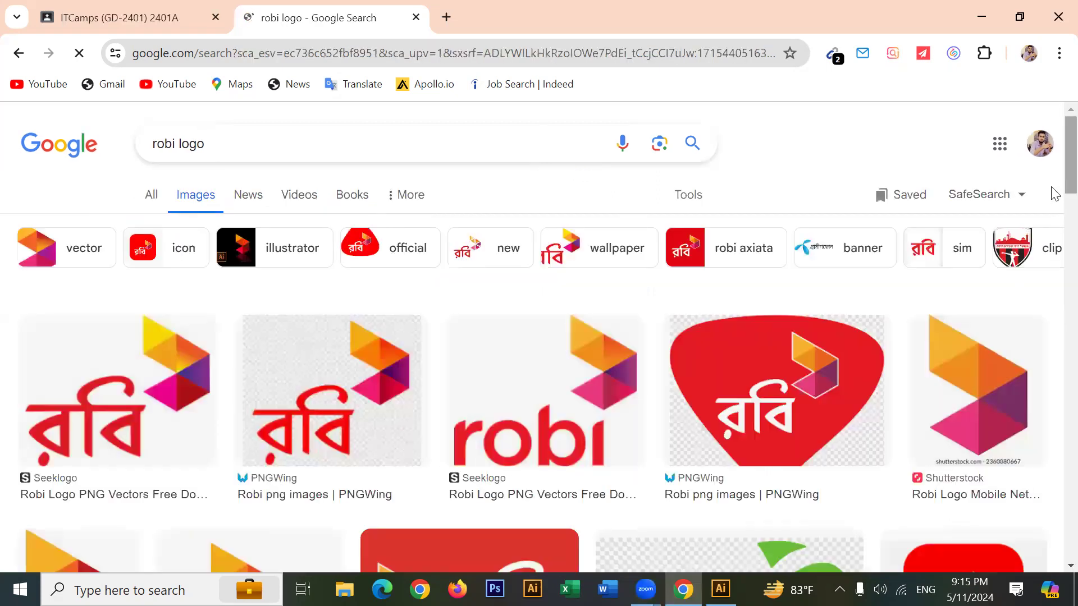
Look through the image results and preview the Seeklogo robi logo with the English wordmark.
{"action": "scroll", "coordinate": [1054, 236], "scroll_direction": "down", "scroll_amount": 4}
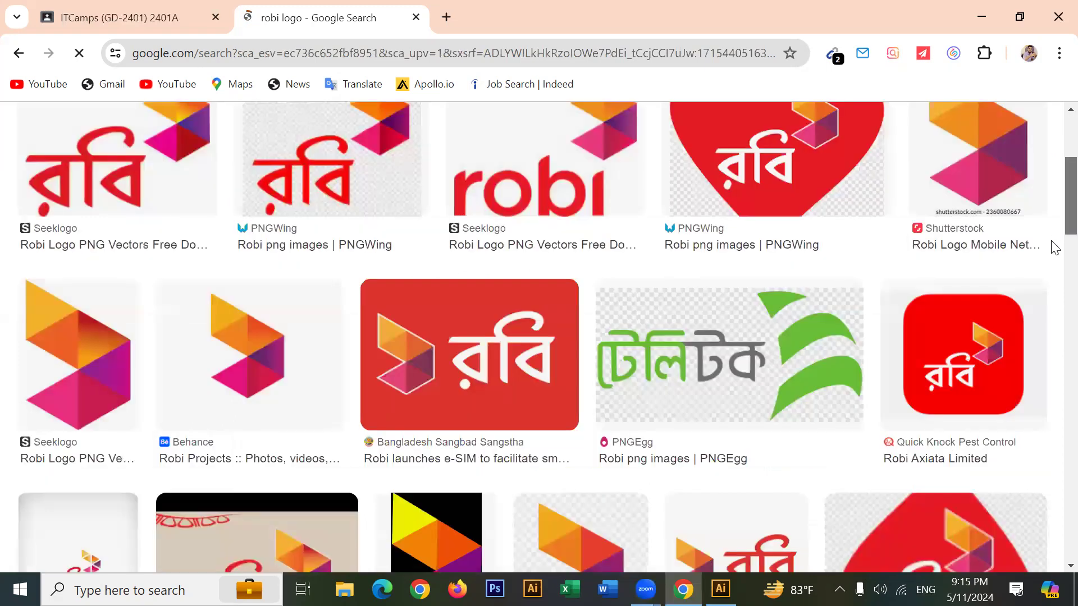
{"action": "scroll", "coordinate": [1055, 341], "scroll_direction": "down", "scroll_amount": 9}
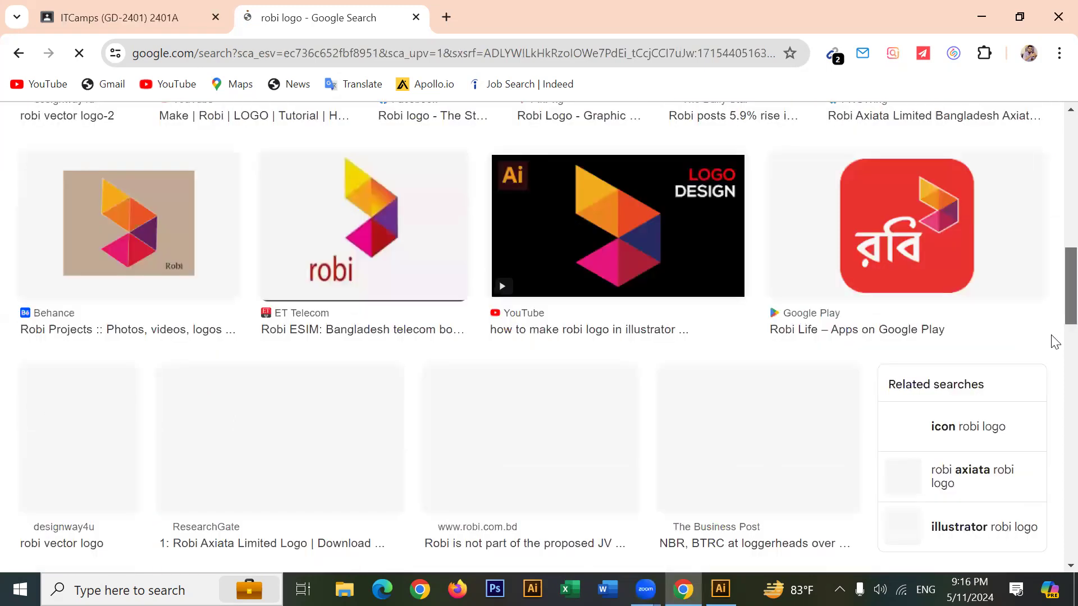
{"action": "scroll", "coordinate": [1055, 341], "scroll_direction": "down", "scroll_amount": 2}
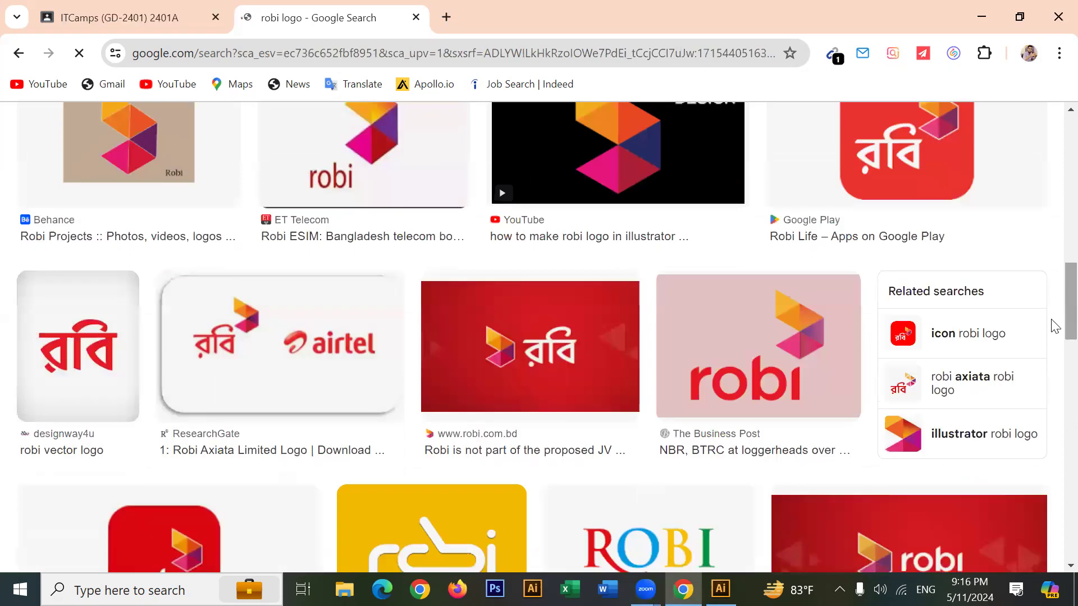
{"action": "scroll", "coordinate": [1055, 375], "scroll_direction": "down", "scroll_amount": 5}
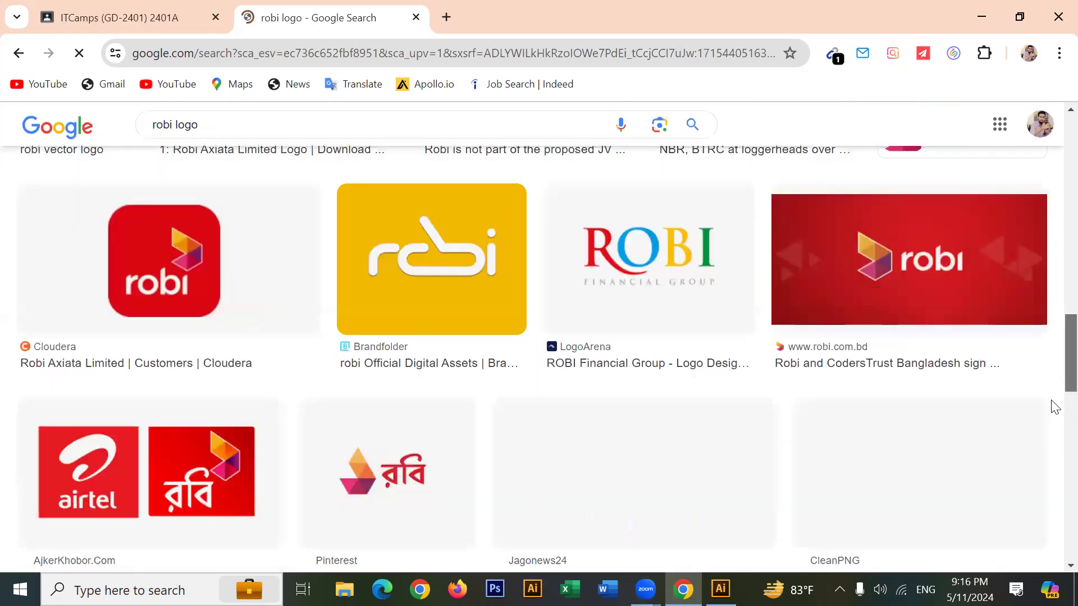
{"action": "scroll", "coordinate": [1056, 407], "scroll_direction": "down", "scroll_amount": 3}
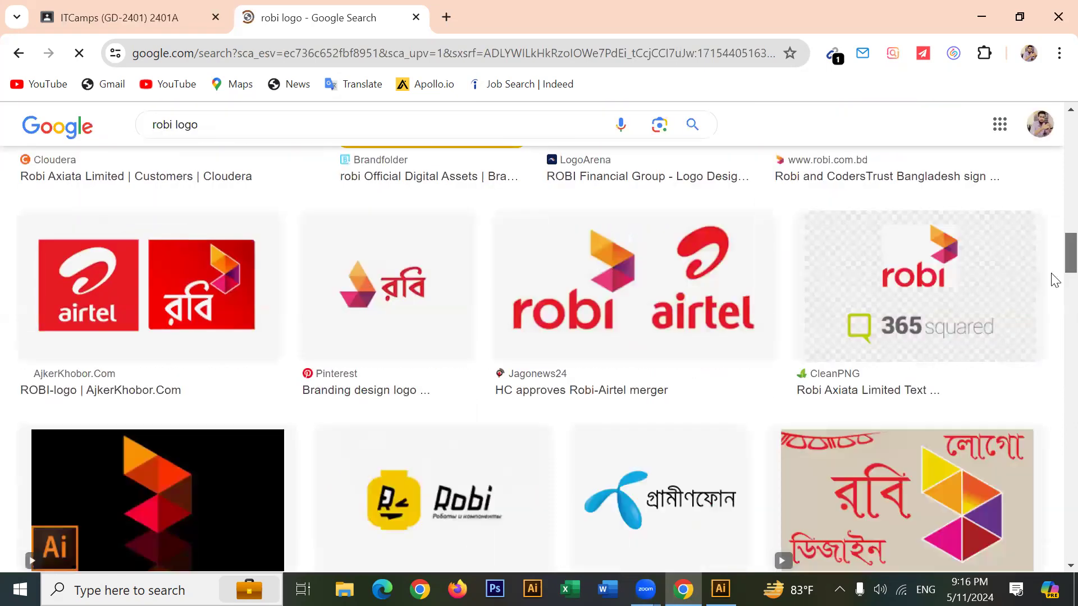
{"action": "scroll", "coordinate": [1052, 275], "scroll_direction": "up", "scroll_amount": 10}
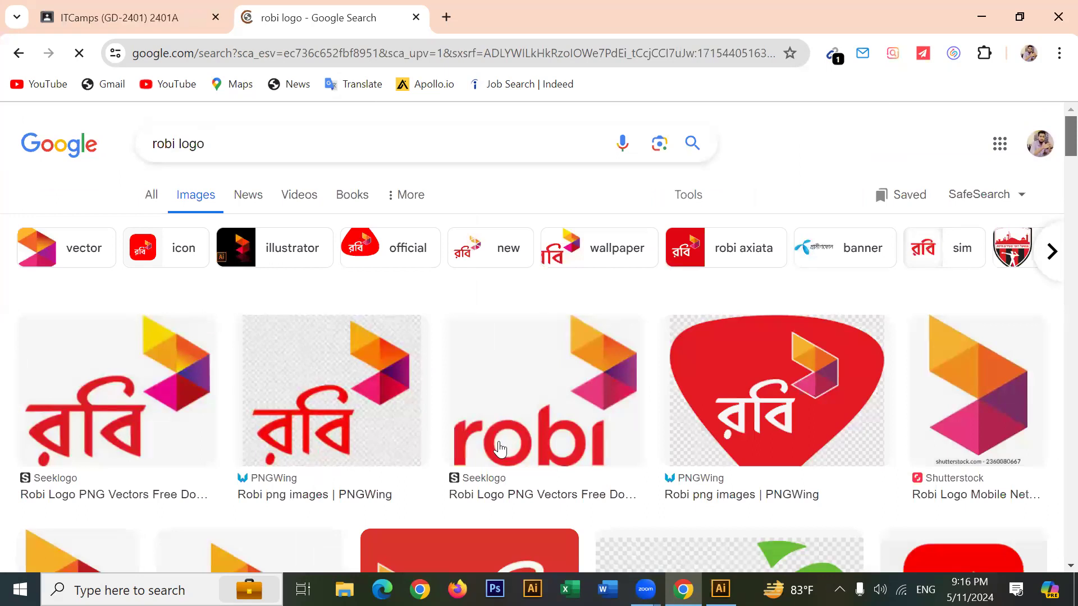
{"action": "left_click", "coordinate": [730, 334]}
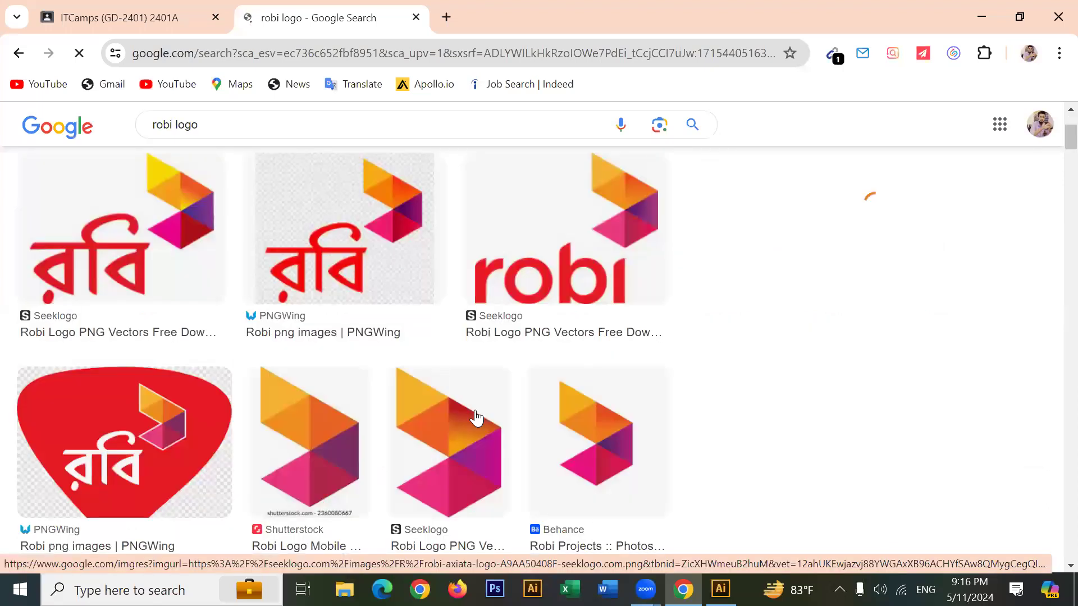
{"action": "left_click", "coordinate": [476, 418]}
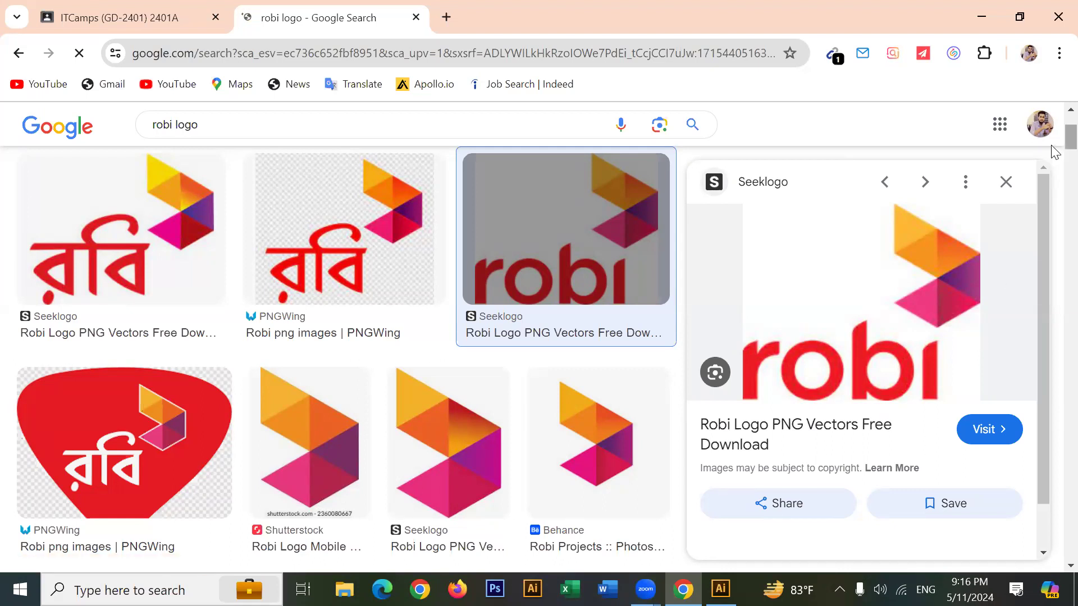
Copy the previewed Seeklogo image of the robi logo with the English wordmark.
{"action": "scroll", "coordinate": [1054, 152], "scroll_direction": "down", "scroll_amount": 5}
{"action": "scroll", "coordinate": [990, 316], "scroll_direction": "up", "scroll_amount": 10}
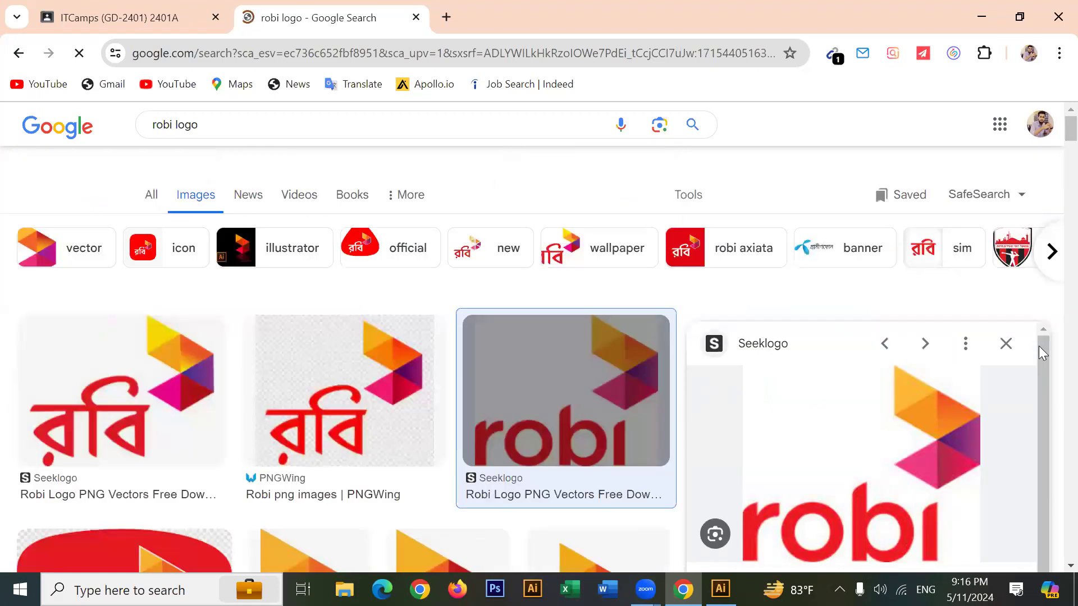
{"action": "scroll", "coordinate": [1053, 143], "scroll_direction": "down", "scroll_amount": 2}
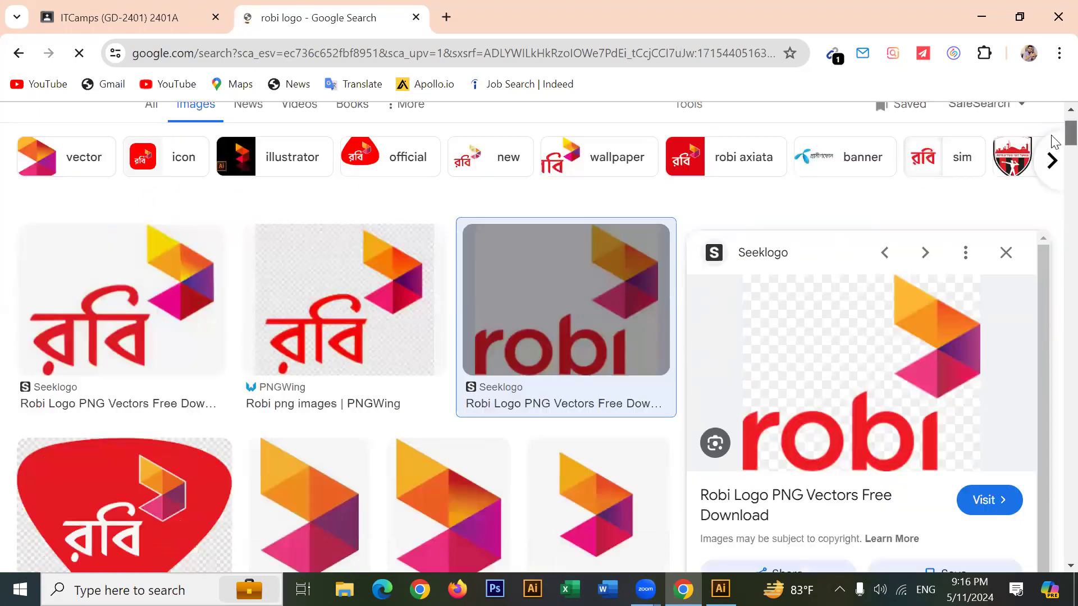
{"action": "scroll", "coordinate": [1054, 141], "scroll_direction": "down", "scroll_amount": 1}
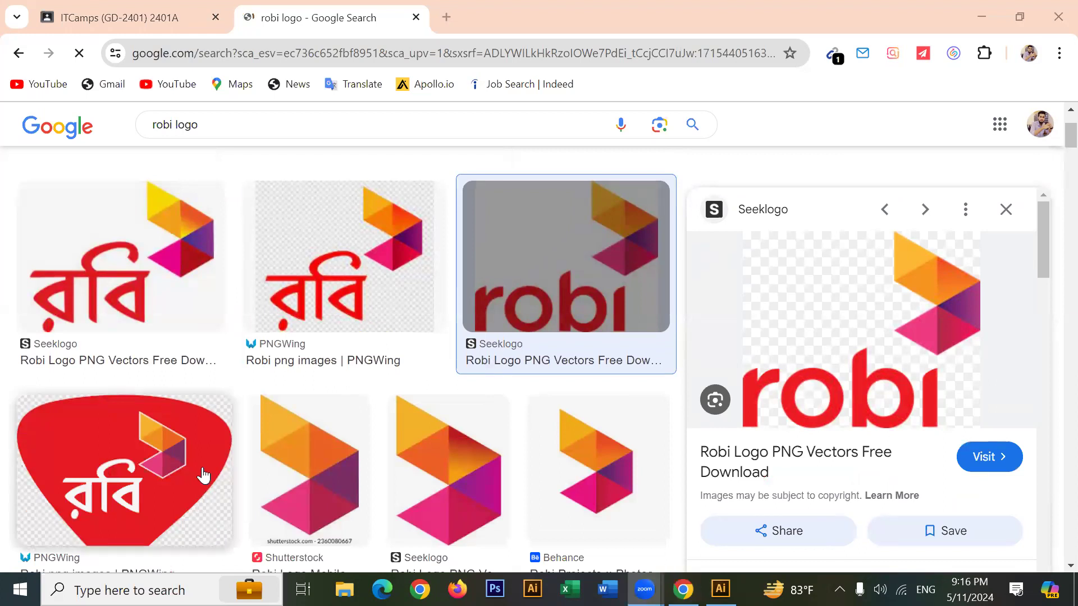
{"action": "right_click", "coordinate": [815, 353]}
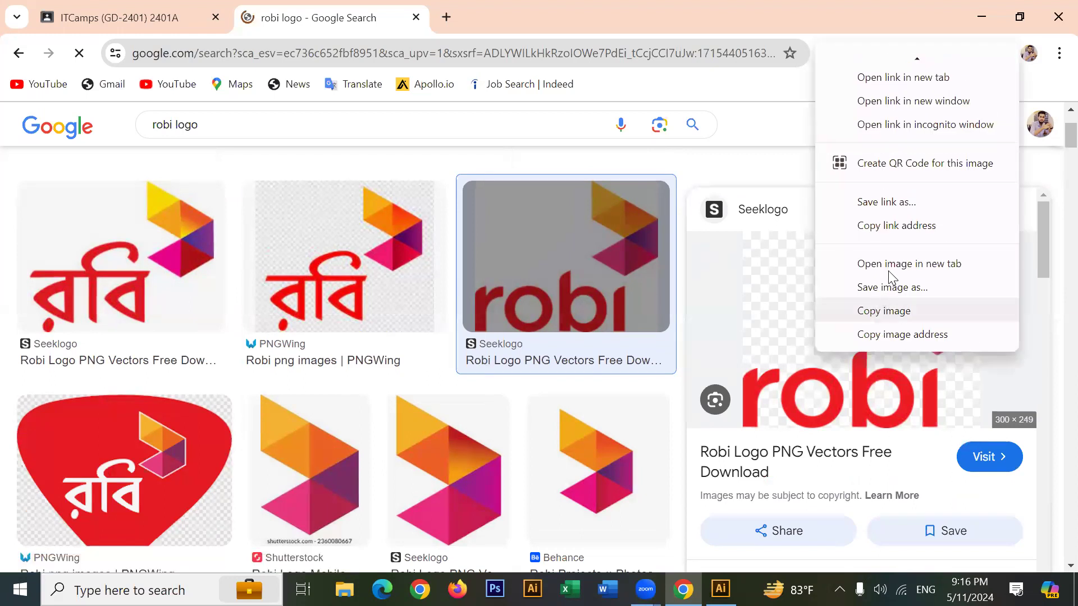
{"action": "left_click", "coordinate": [893, 319]}
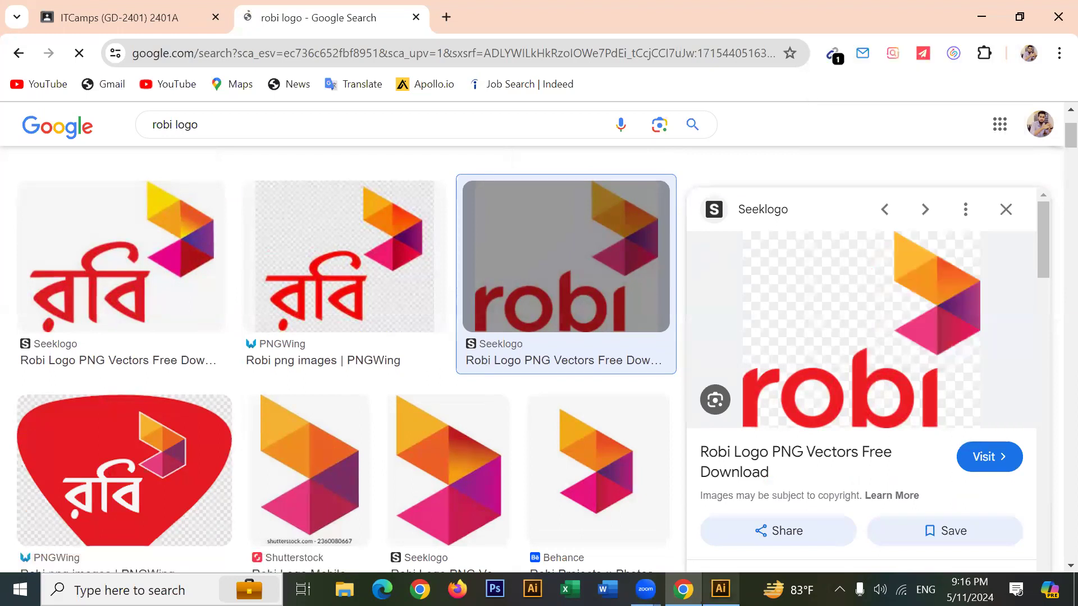
In a new Illustrator document, paste the copied robi wordmark logo and place it beside the artboard's right edge.
{"action": "left_click", "coordinate": [721, 588]}
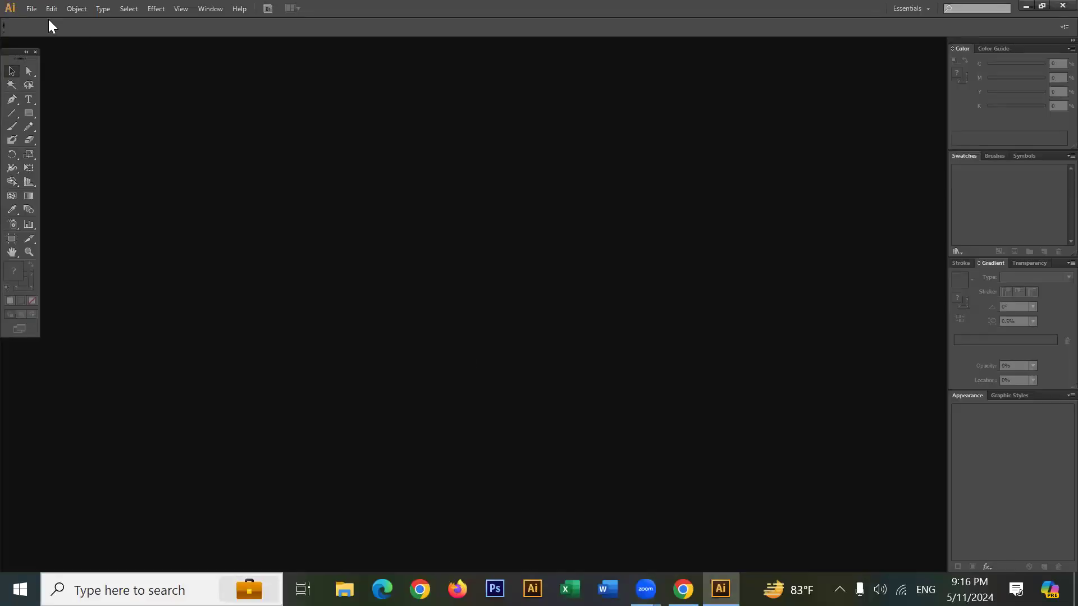
{"action": "left_click", "coordinate": [31, 9]}
{"action": "left_click", "coordinate": [39, 23]}
{"action": "left_click", "coordinate": [603, 450]}
{"action": "key", "text": "ctrl+v"}
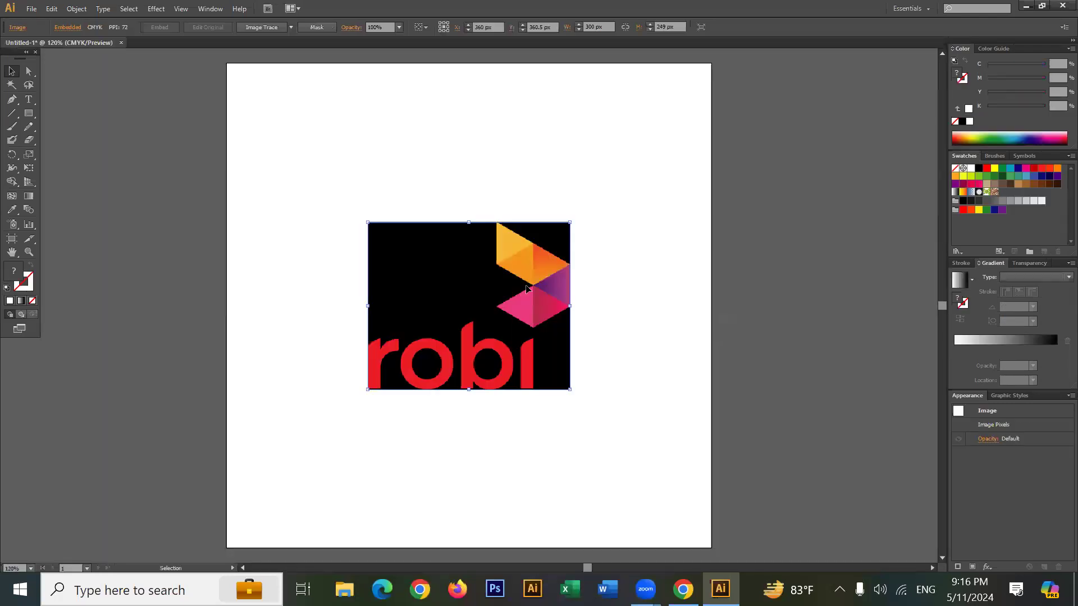
{"action": "left_click_drag", "start_coordinate": [501, 307], "coordinate": [711, 380]}
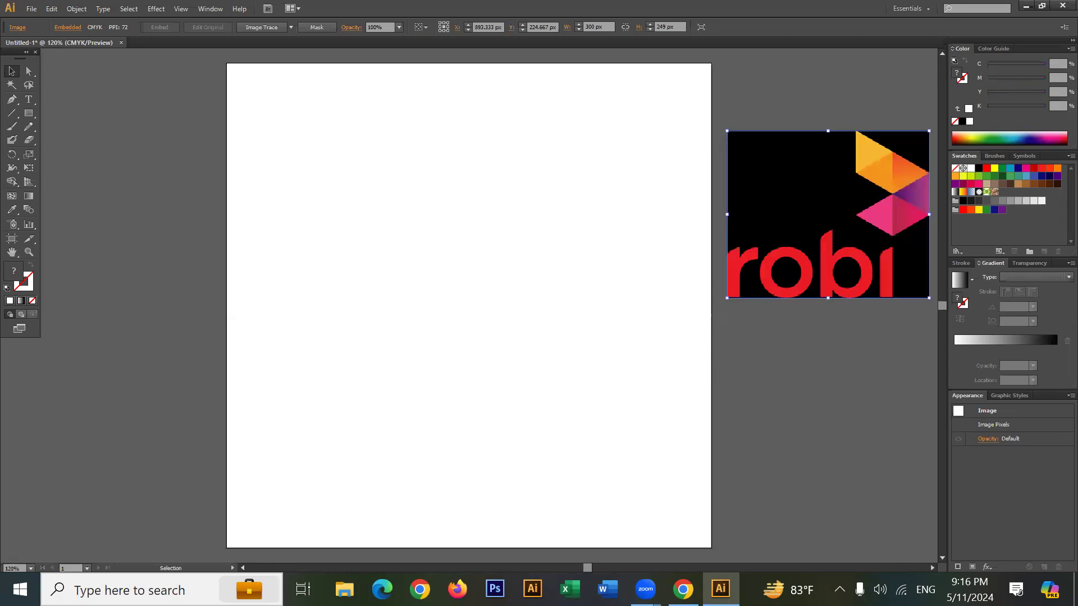
Switch back to Chrome, preview the Seeklogo robi logo with Bengali lettering and look through the neighbouring image results.
{"action": "left_click", "coordinate": [683, 589]}
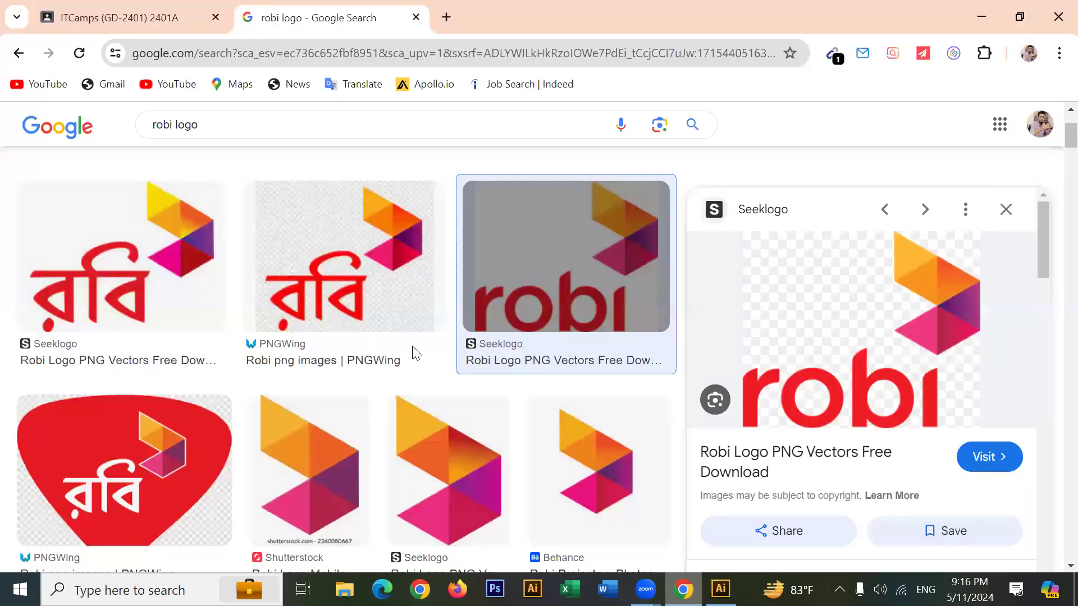
{"action": "left_click", "coordinate": [159, 281]}
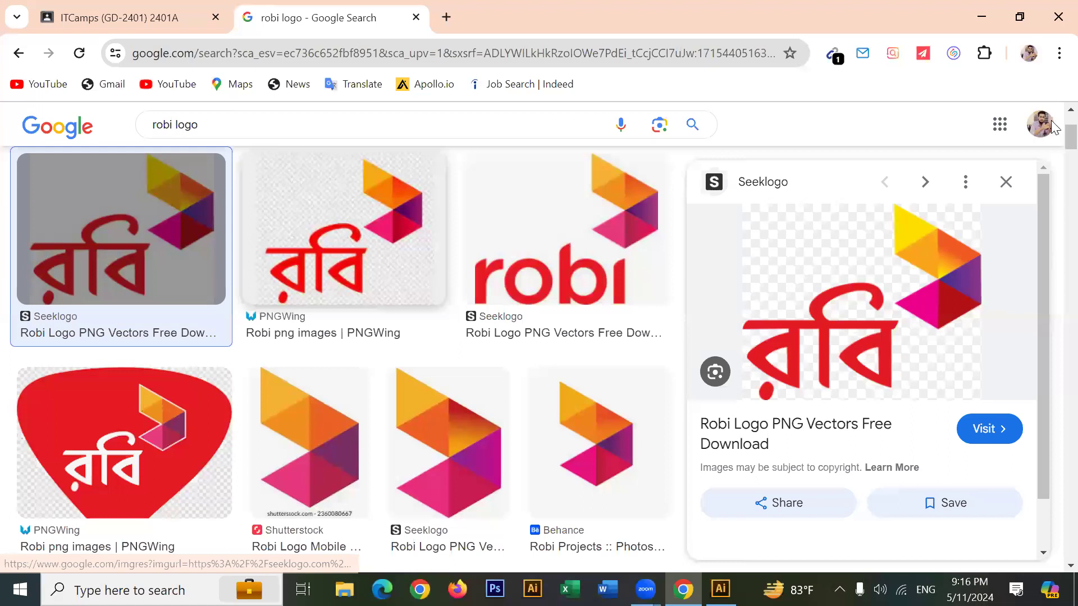
{"action": "scroll", "coordinate": [1037, 257], "scroll_direction": "up", "scroll_amount": 3}
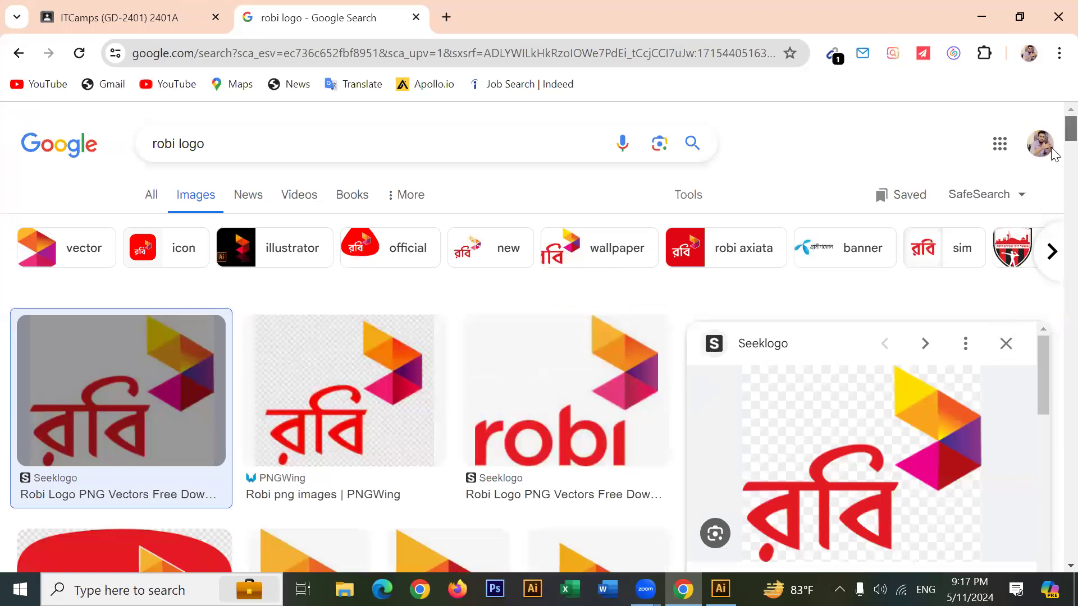
{"action": "scroll", "coordinate": [1054, 155], "scroll_direction": "down", "scroll_amount": 4}
{"action": "scroll", "coordinate": [1053, 142], "scroll_direction": "up", "scroll_amount": 2}
{"action": "scroll", "coordinate": [1054, 149], "scroll_direction": "down", "scroll_amount": 2}
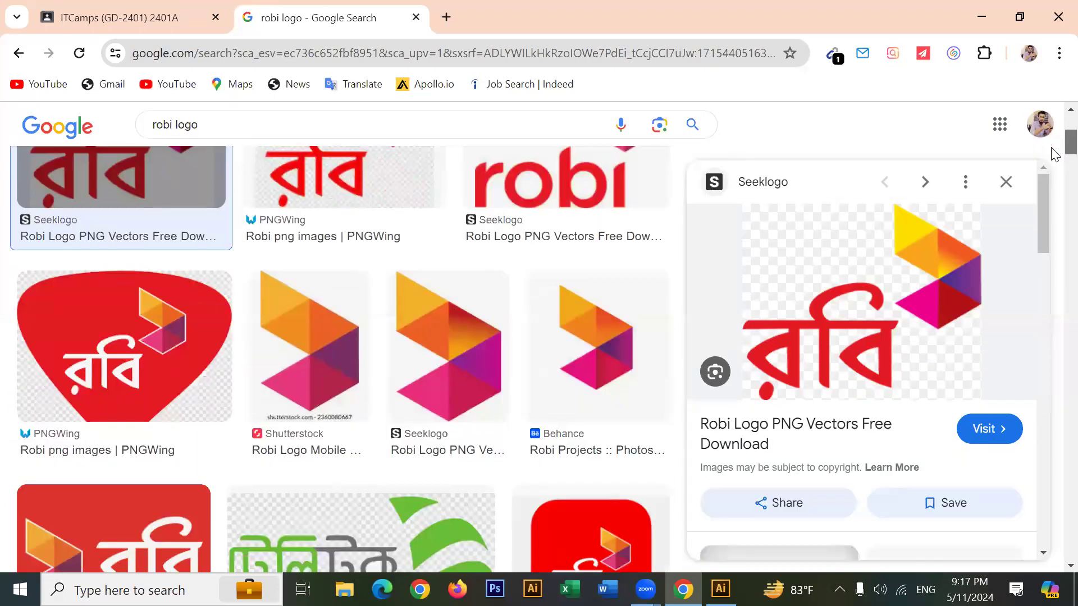
{"action": "scroll", "coordinate": [1053, 156], "scroll_direction": "down", "scroll_amount": 1}
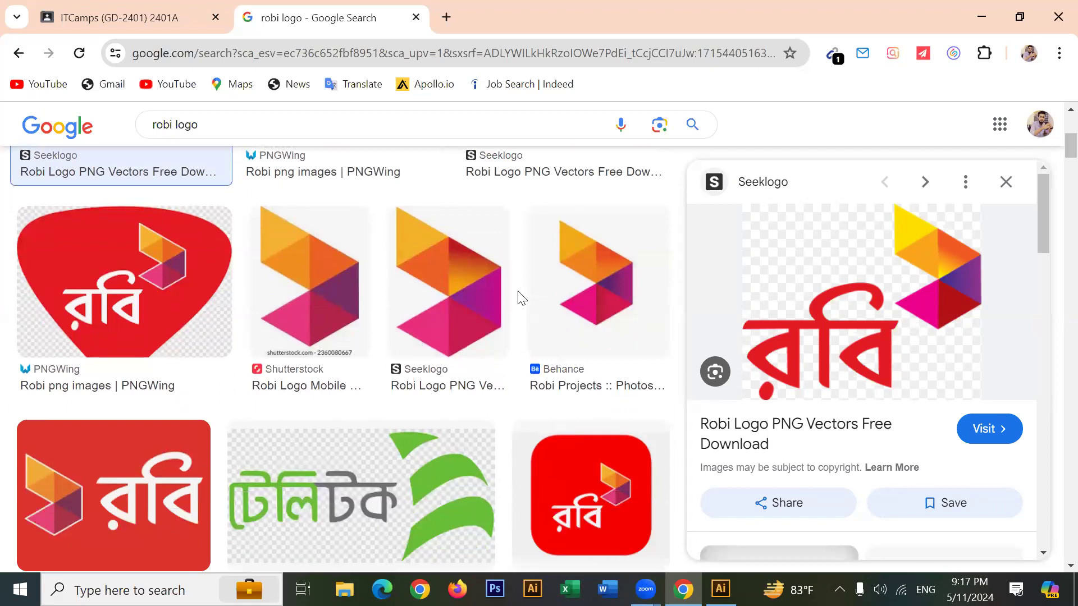
Preview the Seeklogo image showing only the geometric robi symbol and copy it.
{"action": "left_click", "coordinate": [470, 296]}
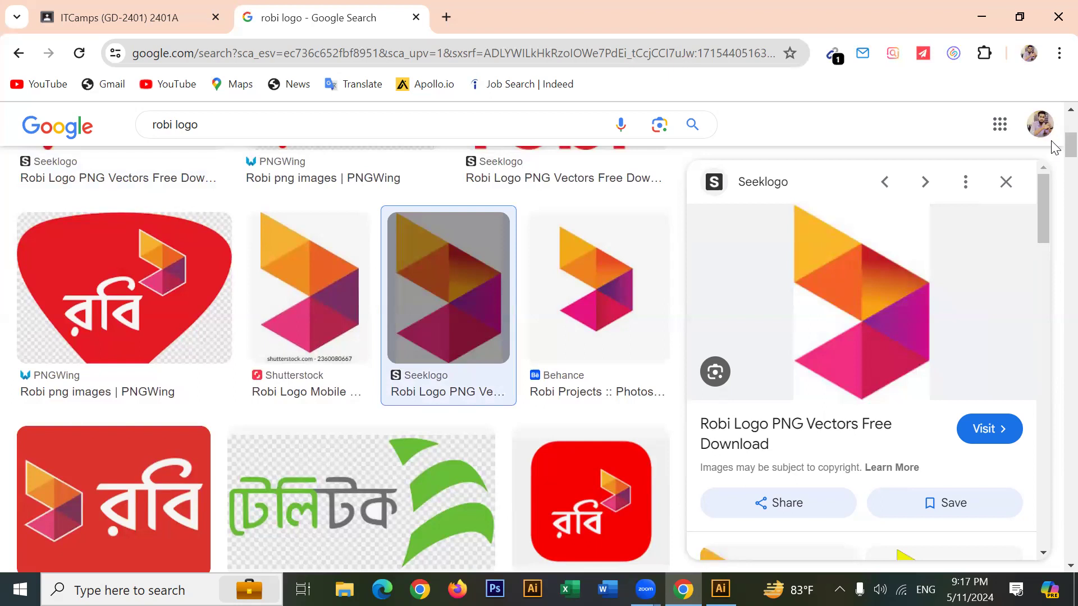
{"action": "scroll", "coordinate": [1052, 163], "scroll_direction": "down", "scroll_amount": 5}
{"action": "scroll", "coordinate": [972, 292], "scroll_direction": "up", "scroll_amount": 5}
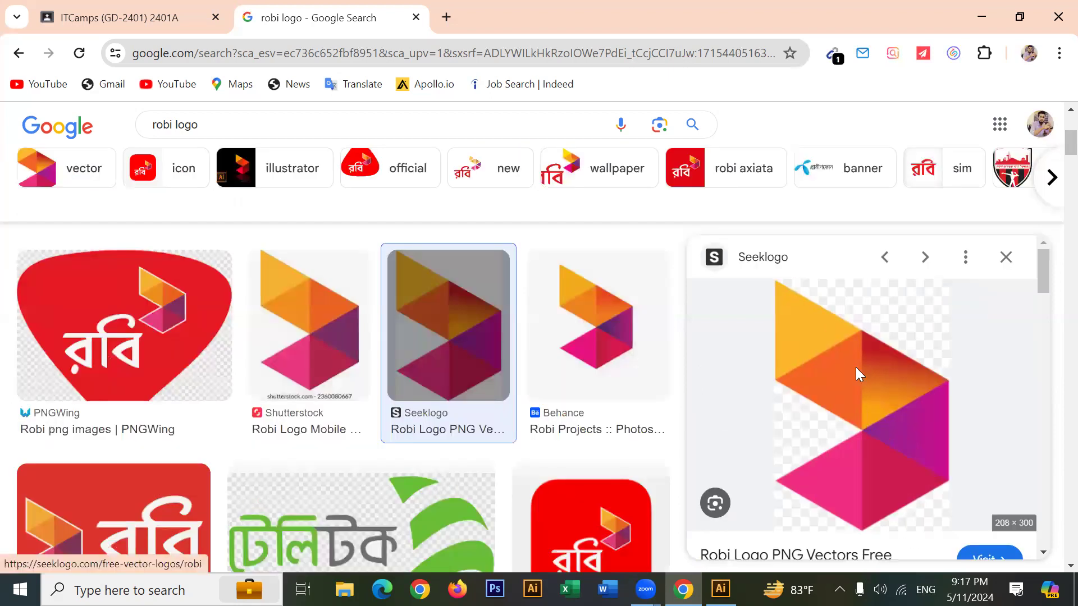
{"action": "right_click", "coordinate": [856, 373]}
{"action": "left_click", "coordinate": [770, 295]}
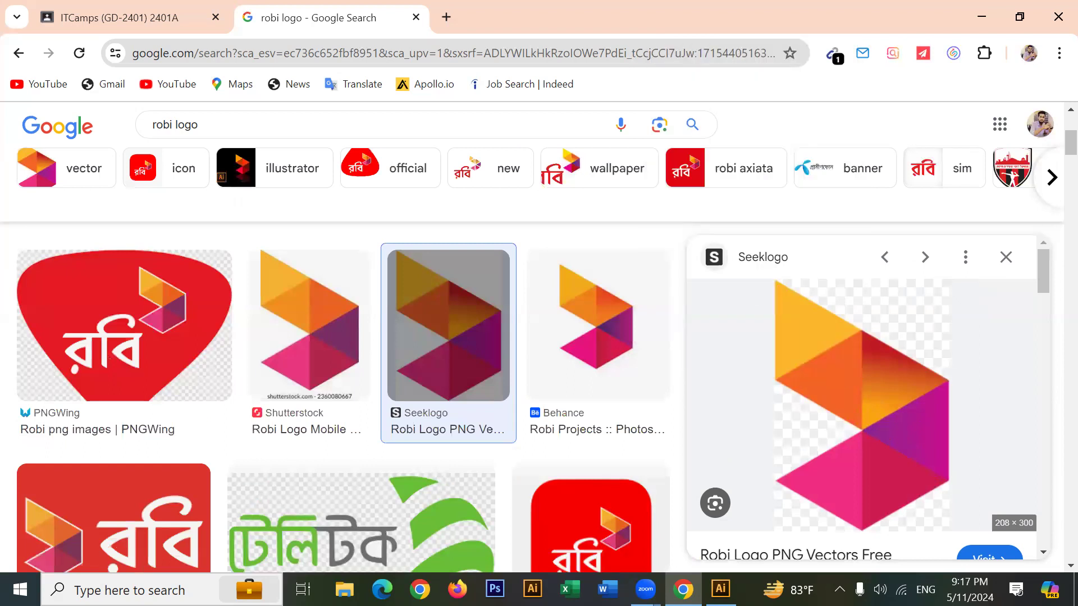
Switch to Illustrator and paste the copied geometric robi symbol onto the artboard.
{"action": "mouse_move", "coordinate": [720, 589]}
{"action": "left_click", "coordinate": [692, 504]}
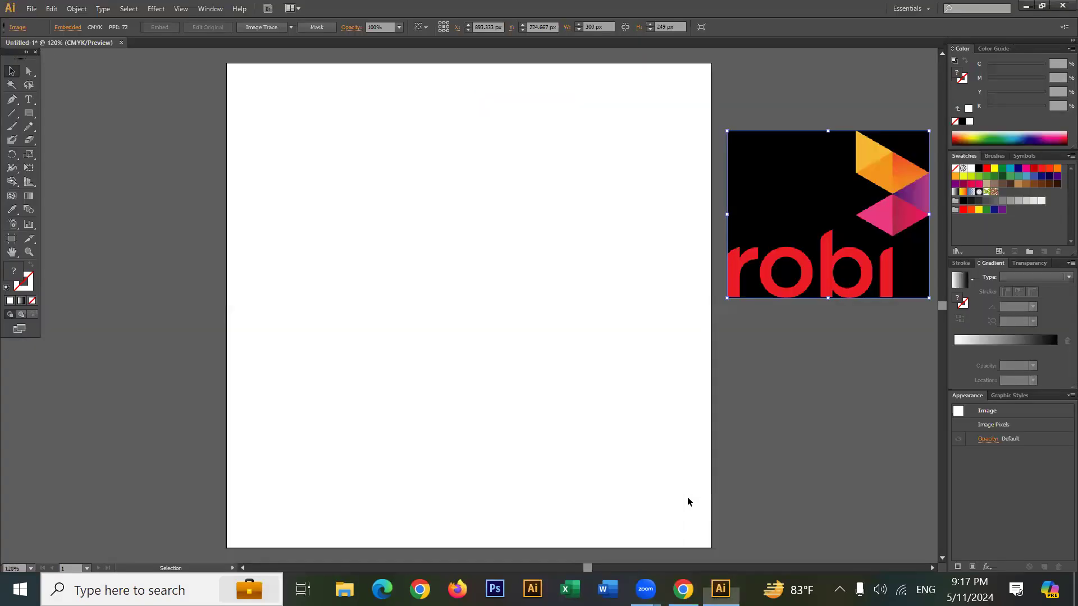
{"action": "key", "text": "ctrl+v"}
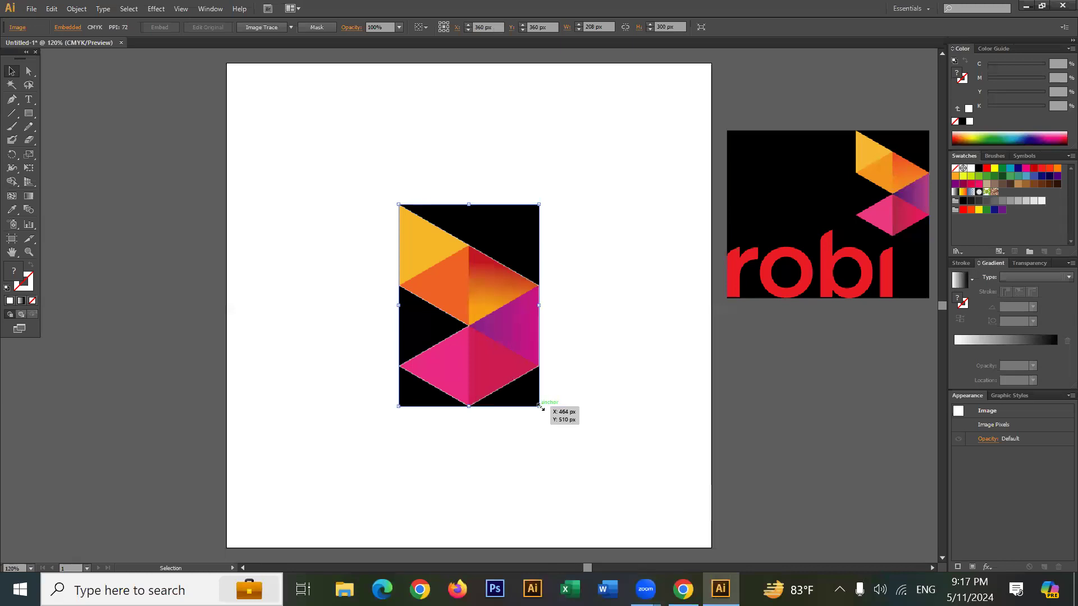
Scale the geometric symbol image down to about 150 by 216 px, place it below the robi wordmark image, and deselect it.
{"action": "left_click_drag", "start_coordinate": [539, 405], "coordinate": [520, 378]}
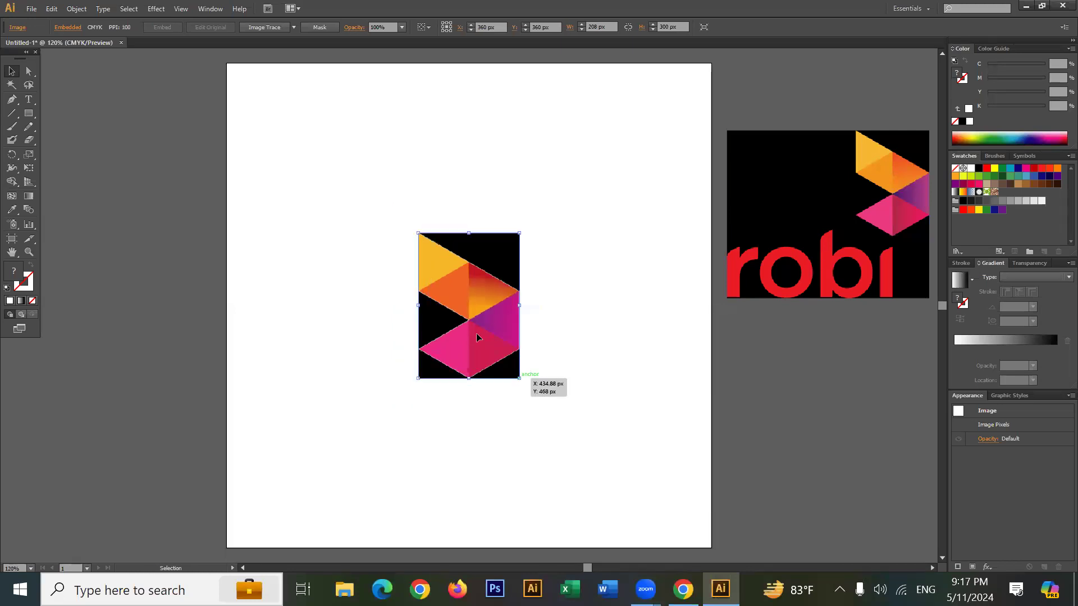
{"action": "left_click_drag", "start_coordinate": [749, 399], "coordinate": [825, 419]}
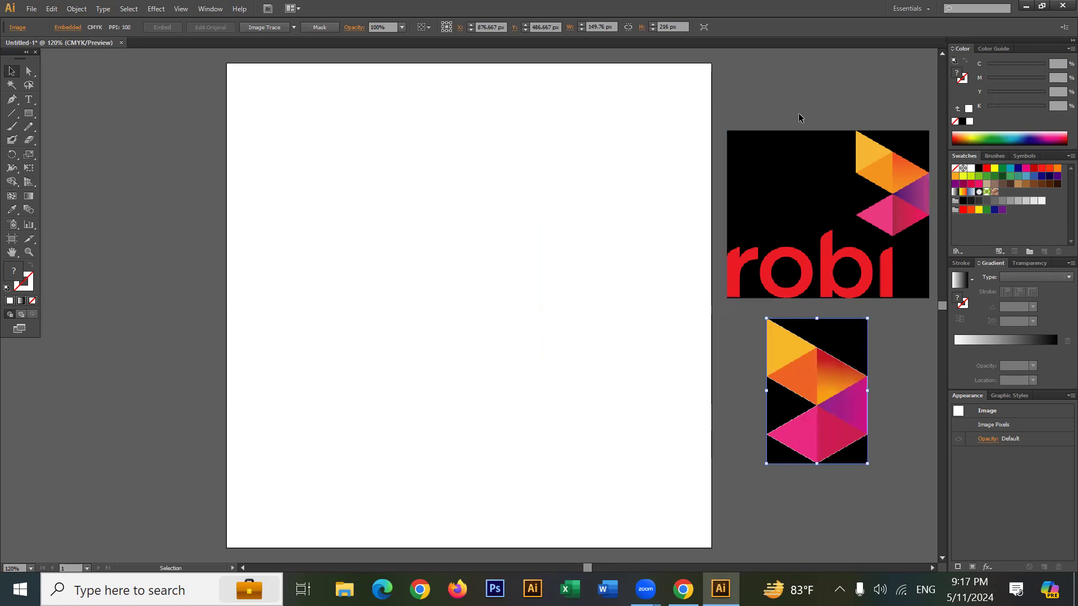
{"action": "left_click", "coordinate": [800, 117]}
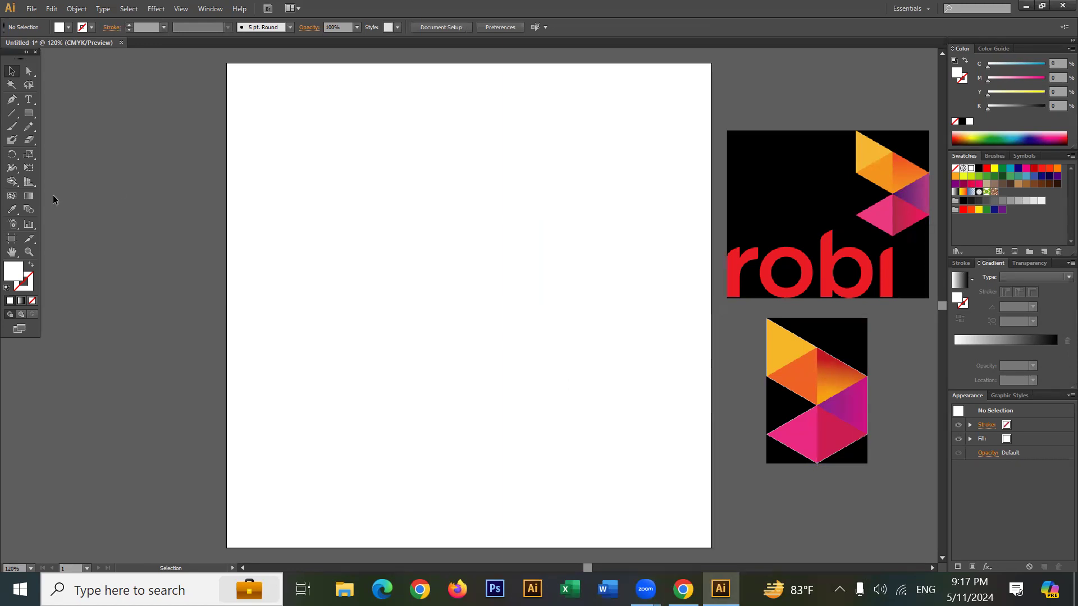
{"action": "left_click", "coordinate": [66, 28]}
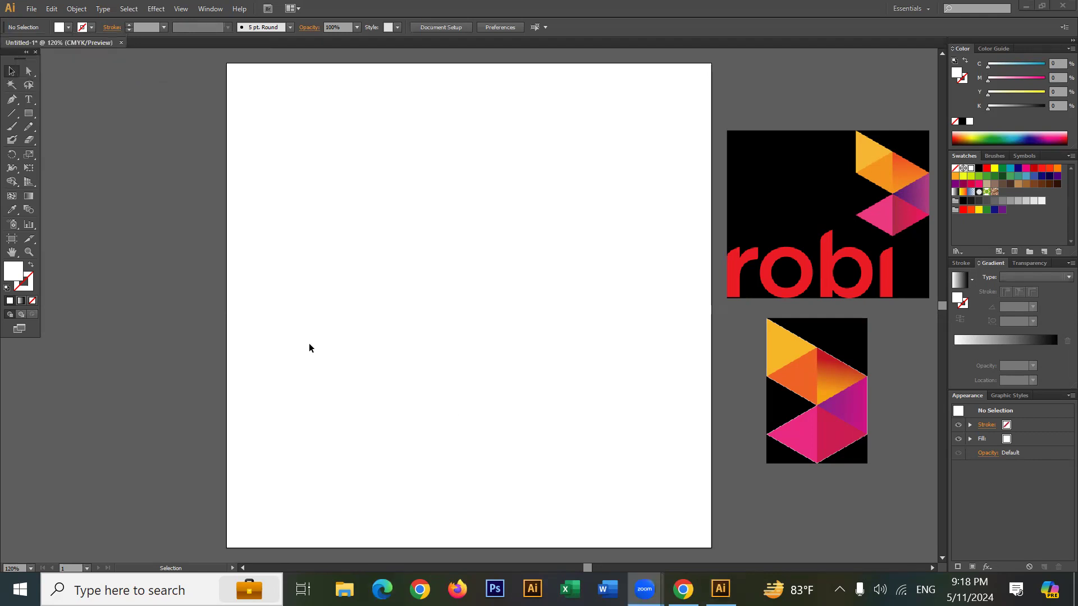
{"action": "left_click", "coordinate": [68, 27]}
{"action": "left_click", "coordinate": [426, 450]}
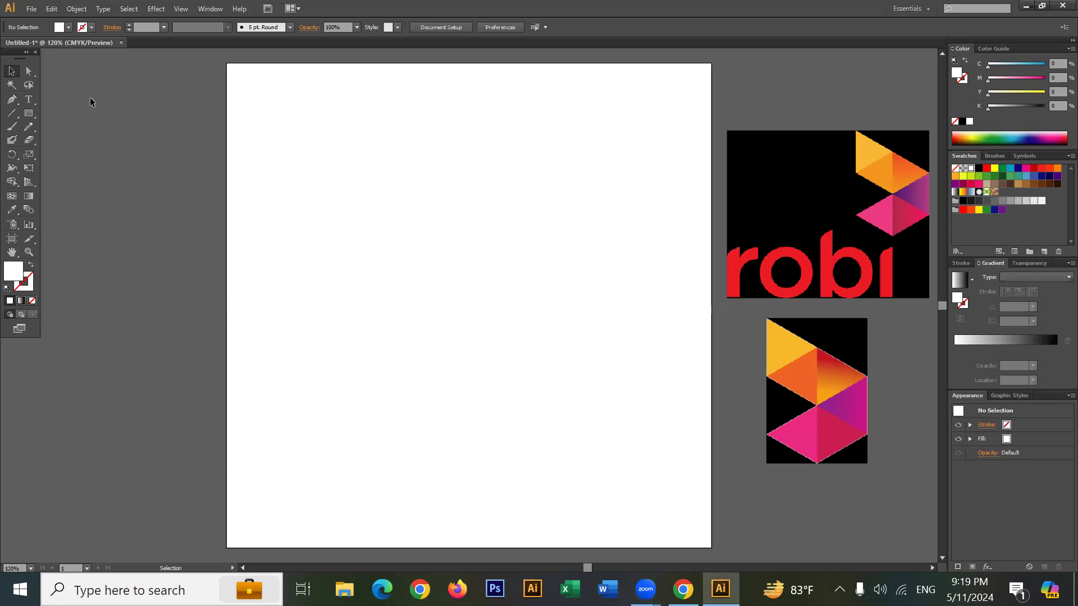
{"action": "left_click", "coordinate": [68, 27]}
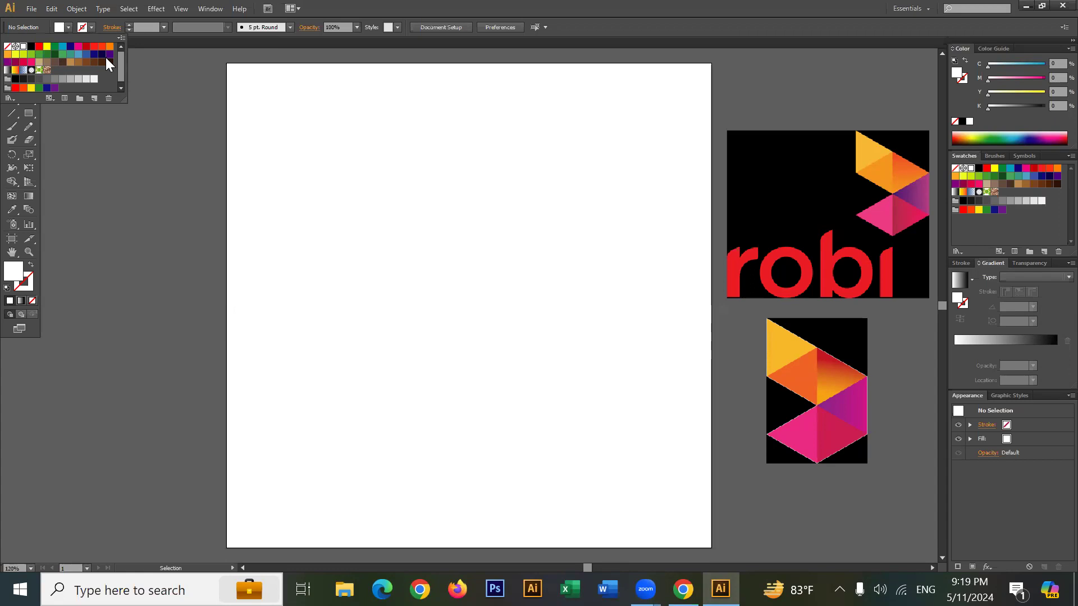
{"action": "left_click", "coordinate": [140, 110]}
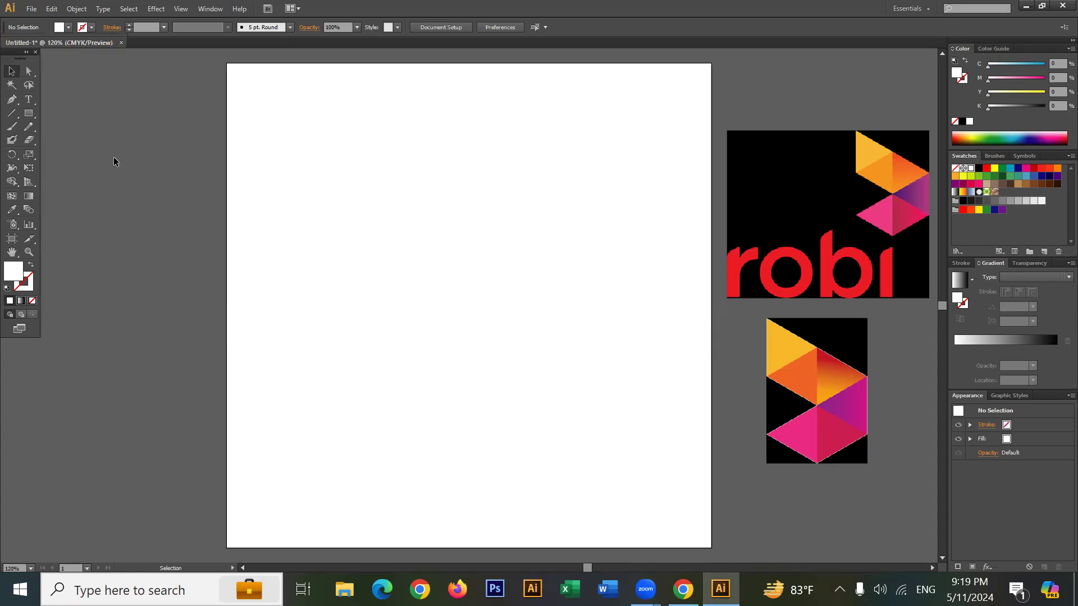
Sample the symbol's yellow triangle as the fill with the Eyedropper, and change the fill colour to light tan D3B985.
{"action": "left_click", "coordinate": [12, 209]}
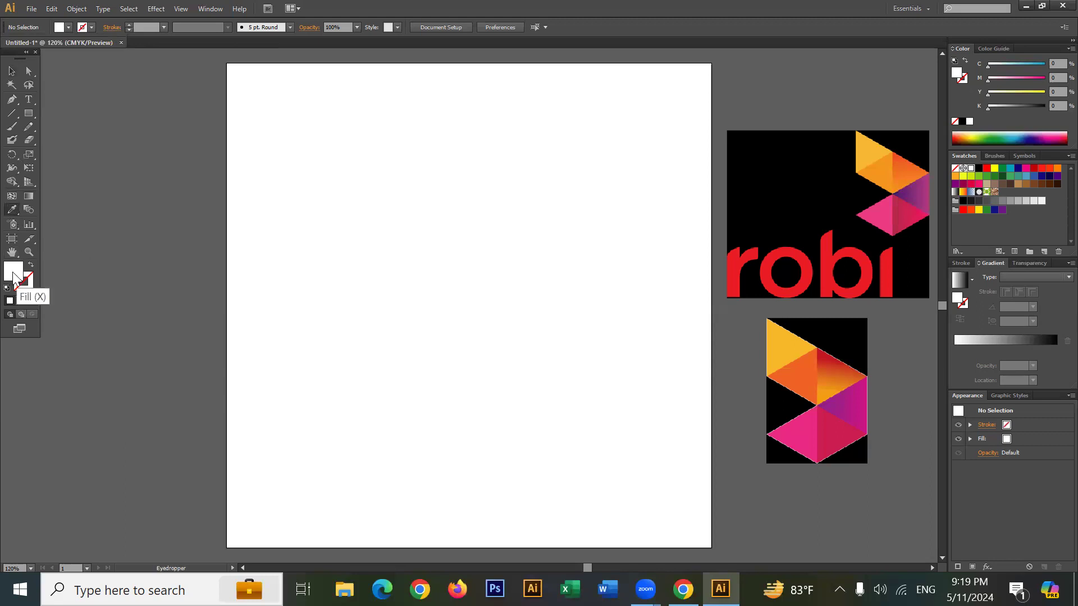
{"action": "left_click", "coordinate": [786, 339]}
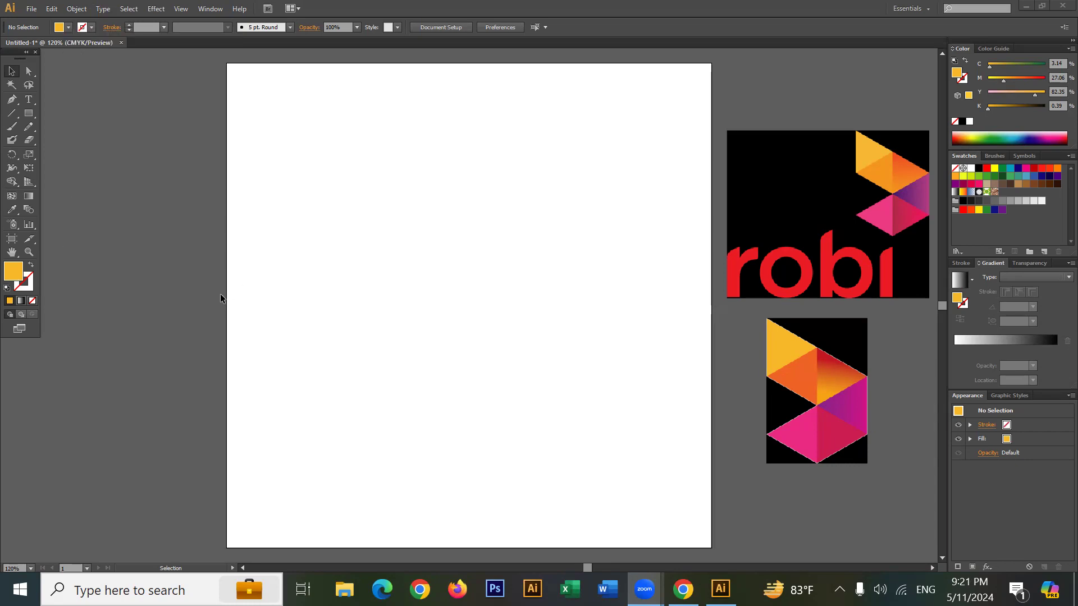
{"action": "double_click", "coordinate": [11, 278]}
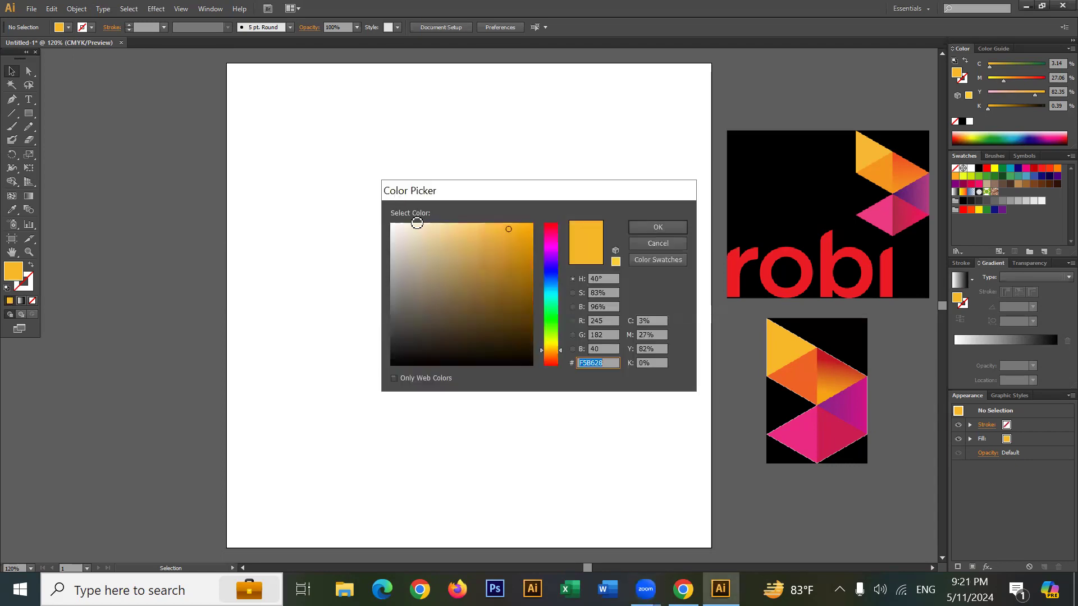
{"action": "left_click", "coordinate": [443, 247]}
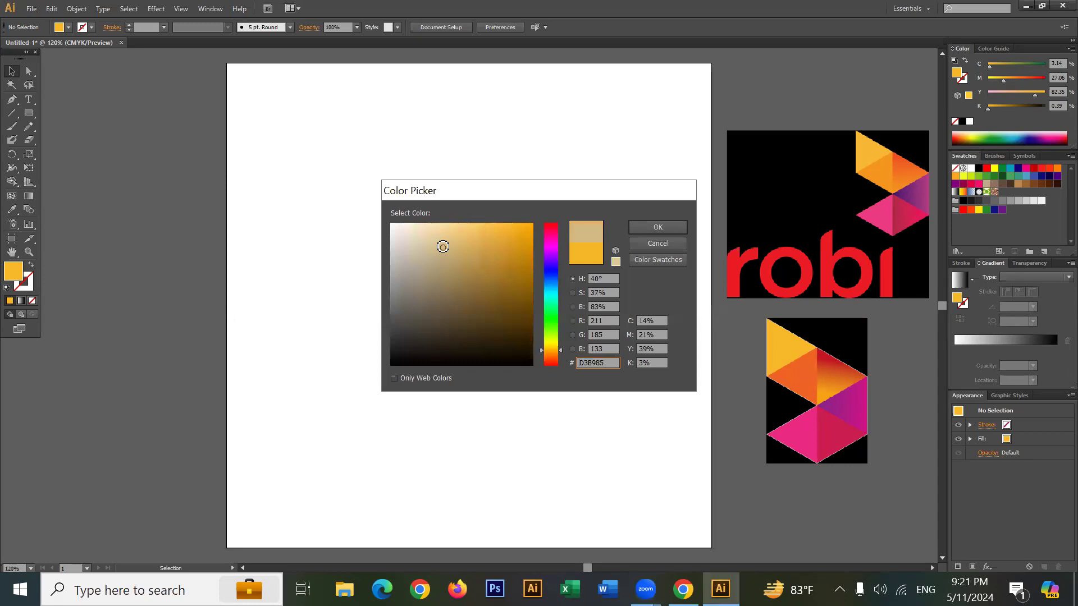
{"action": "left_click", "coordinate": [637, 225]}
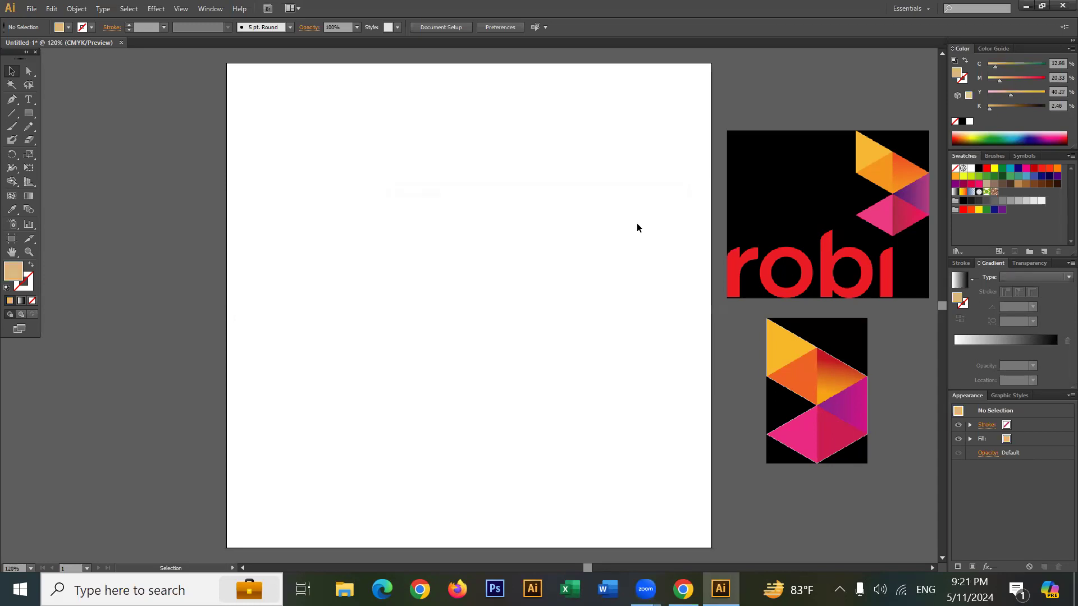
Change the fill colour to a darker brown in the Color Picker.
{"action": "double_click", "coordinate": [10, 271]}
{"action": "left_click", "coordinate": [495, 284]}
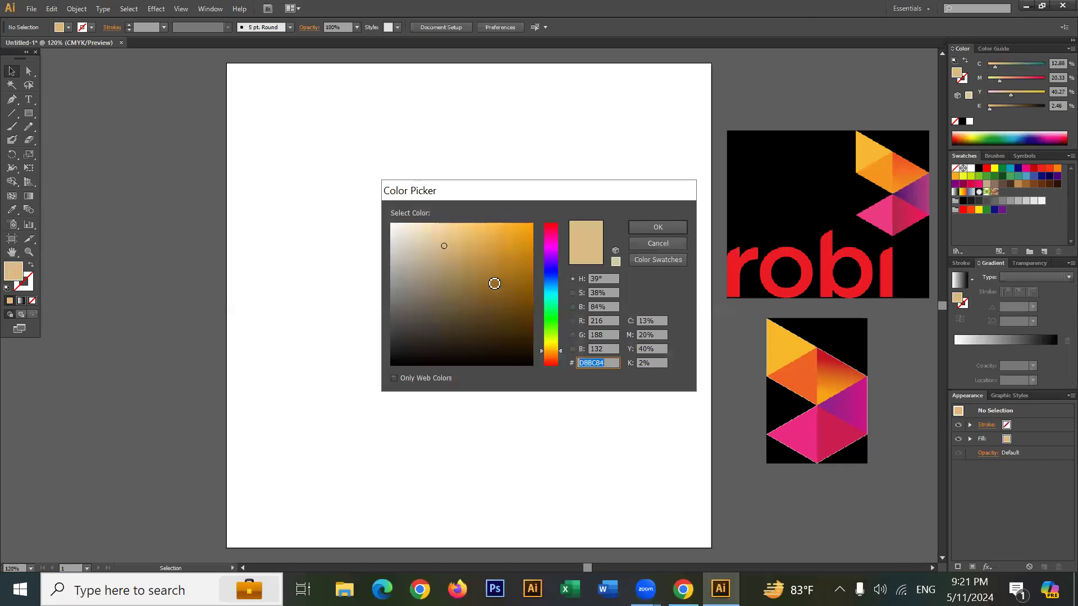
{"action": "left_click", "coordinate": [647, 227]}
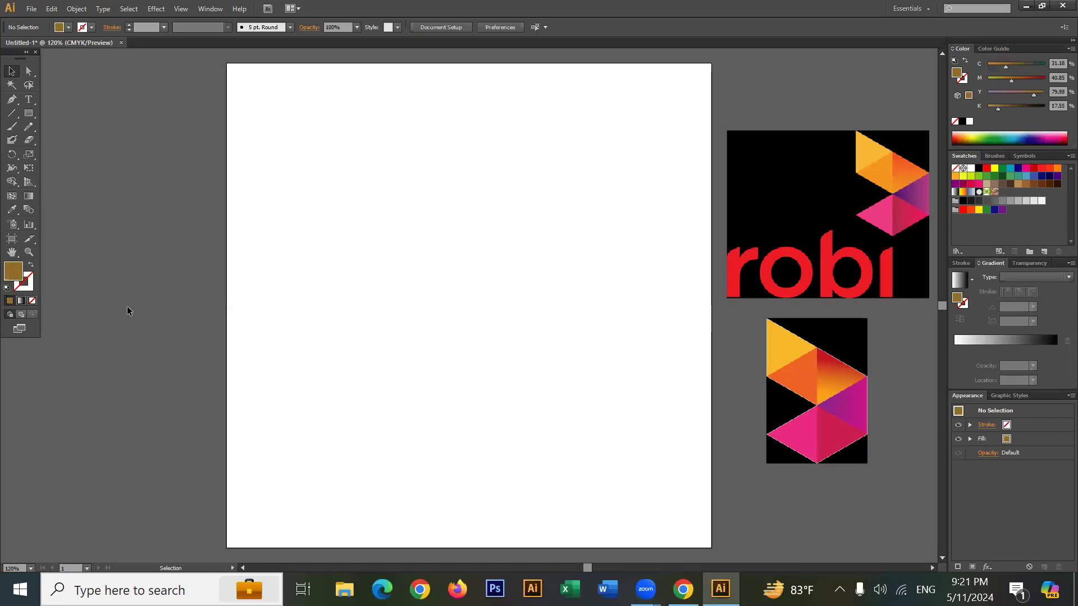
{"action": "double_click", "coordinate": [20, 273]}
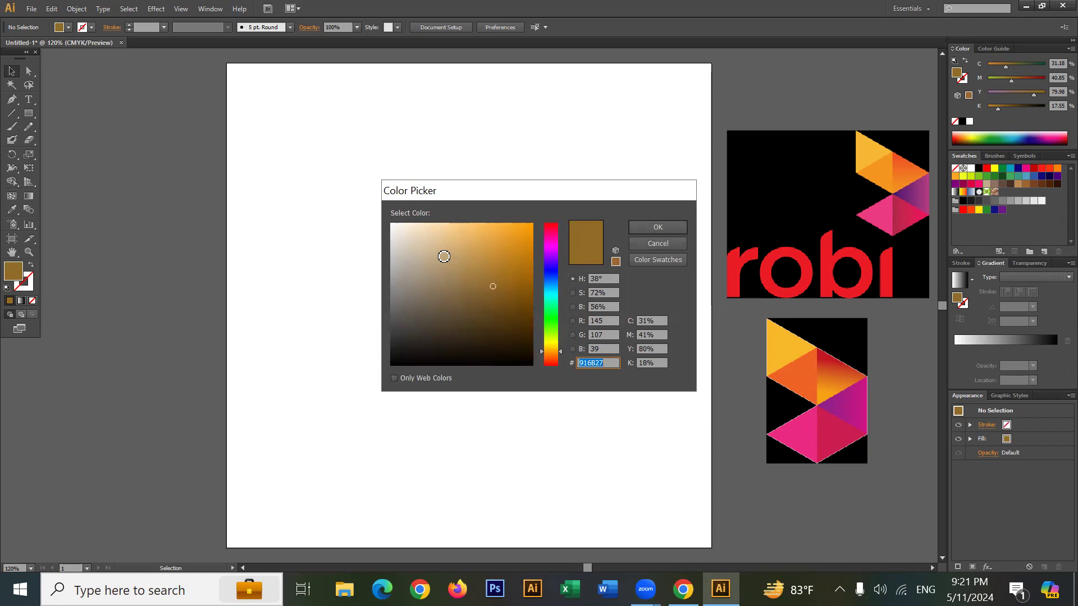
{"action": "left_click", "coordinate": [444, 257]}
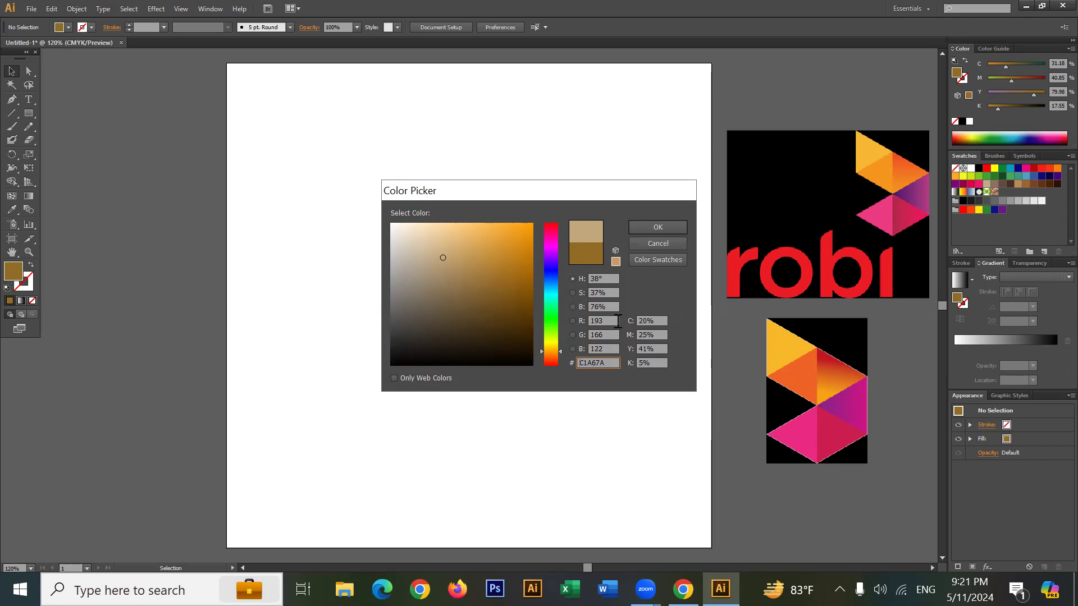
{"action": "left_click", "coordinate": [661, 236]}
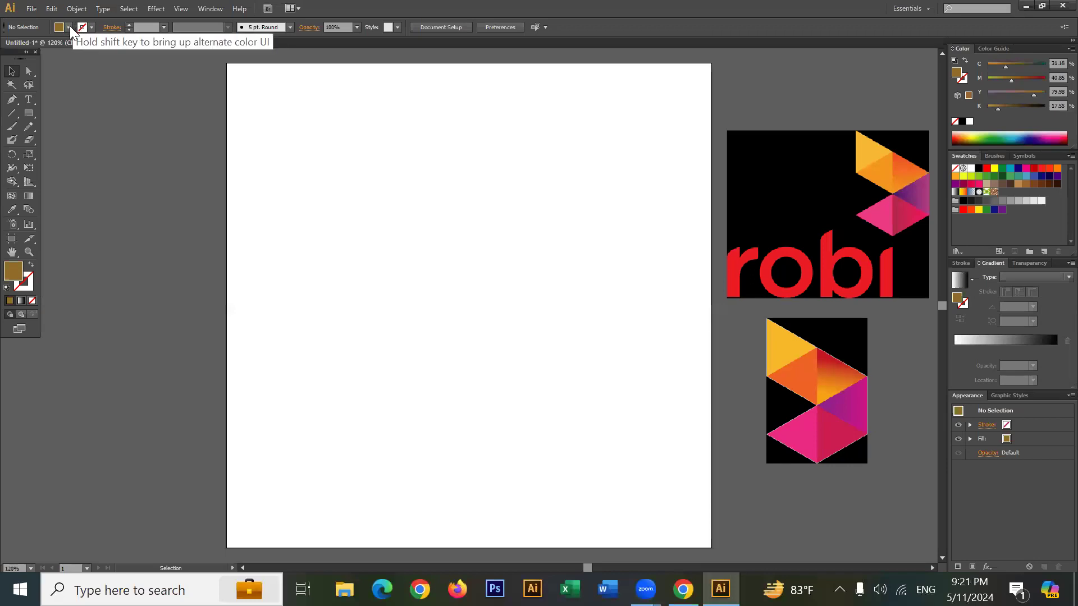
{"action": "left_click", "coordinate": [70, 25]}
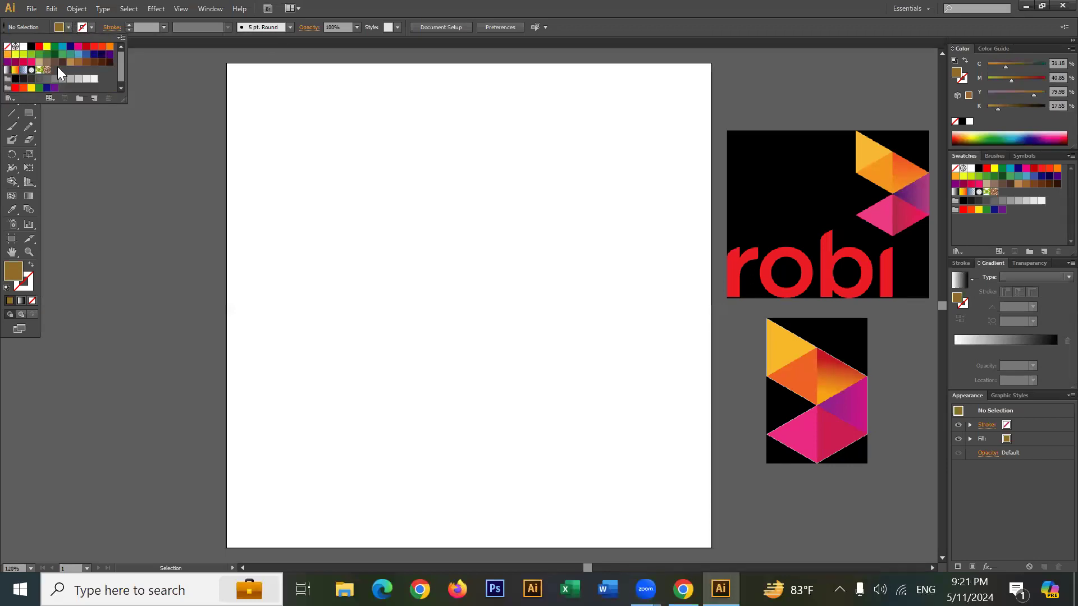
{"action": "left_click", "coordinate": [98, 157]}
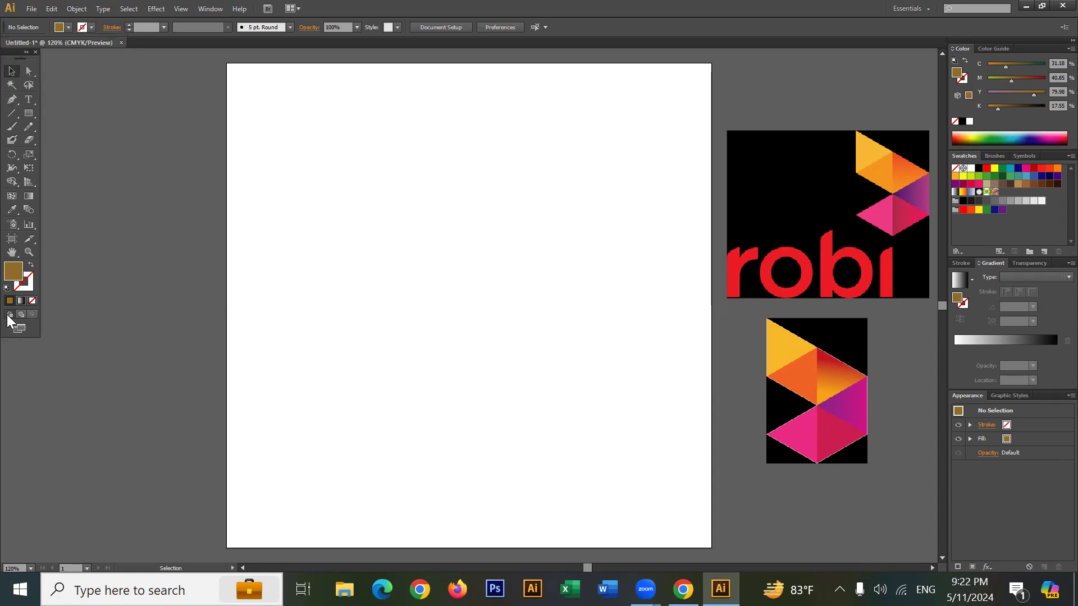
Set the fill colour to medium tan B79969 in the Color Picker.
{"action": "double_click", "coordinate": [12, 277]}
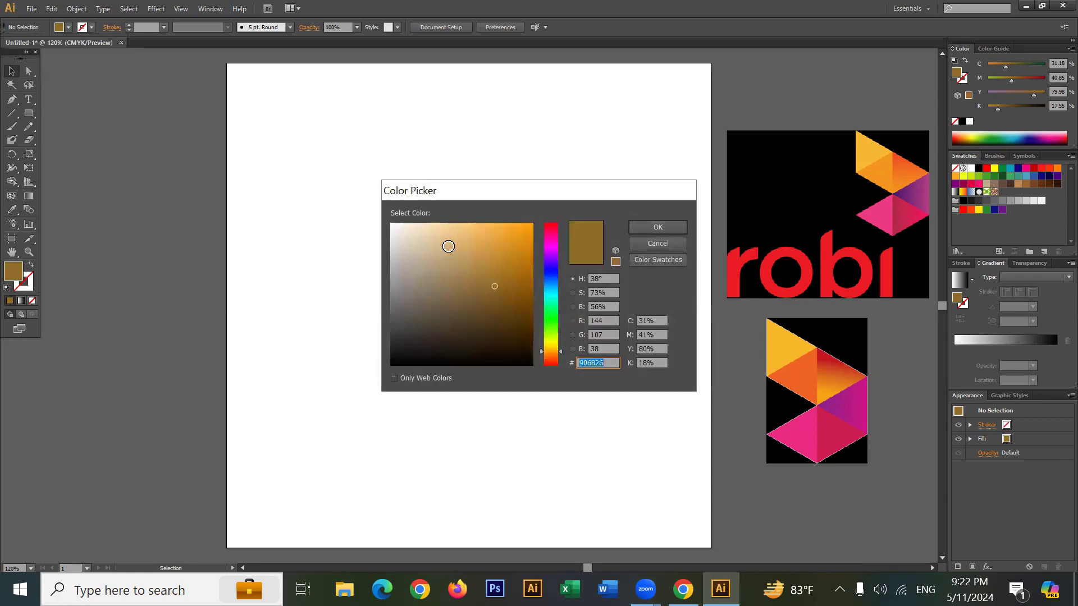
{"action": "left_click", "coordinate": [453, 262]}
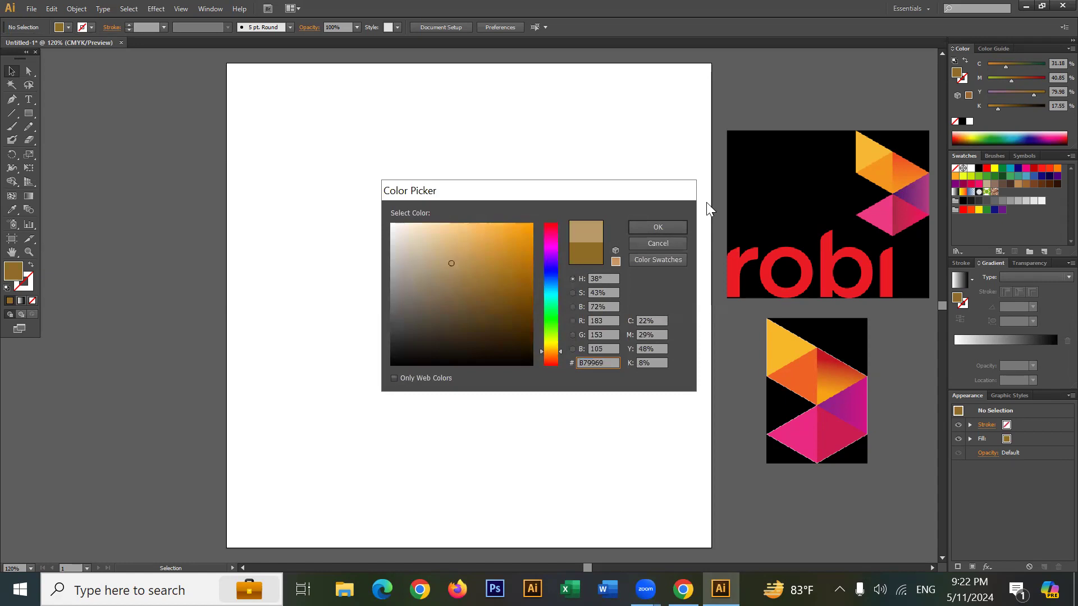
{"action": "left_click", "coordinate": [659, 226]}
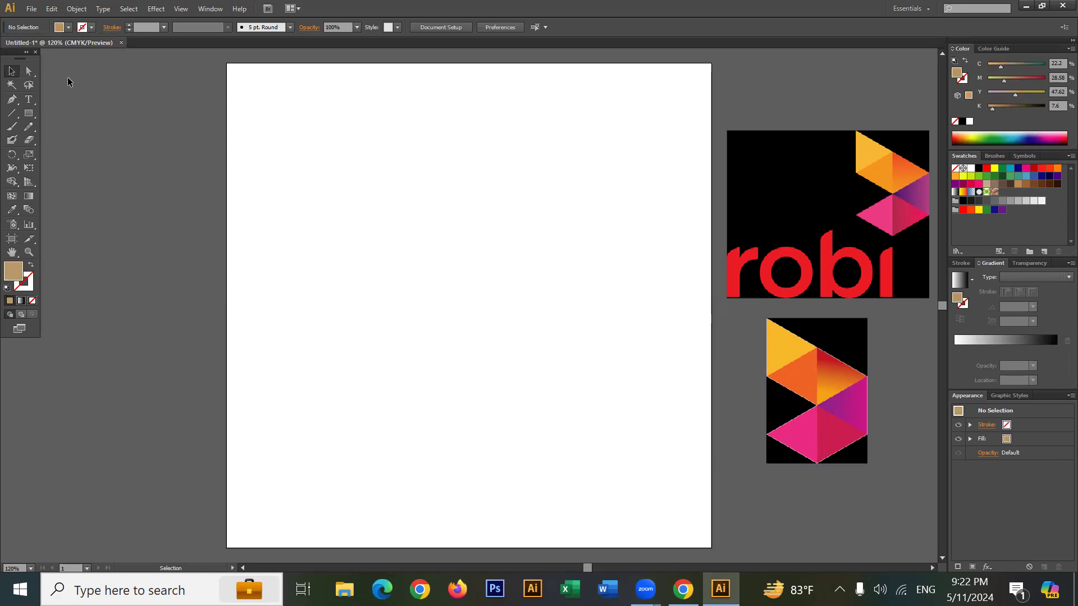
Save the tan fill as a new CMYK process colour swatch, keeping the default swatch options.
{"action": "left_click", "coordinate": [67, 27]}
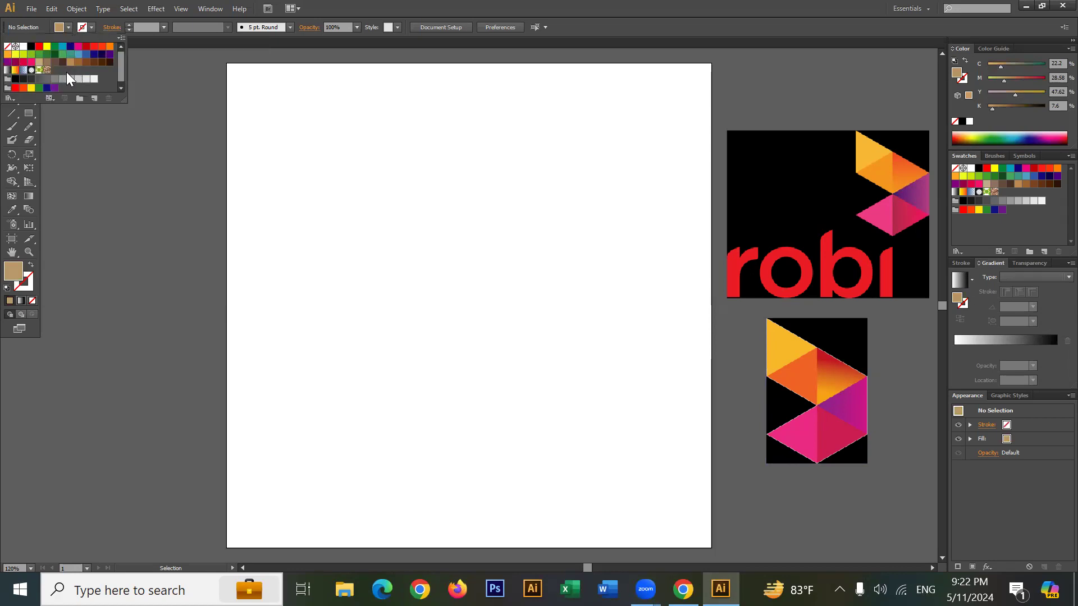
{"action": "left_click", "coordinate": [121, 37]}
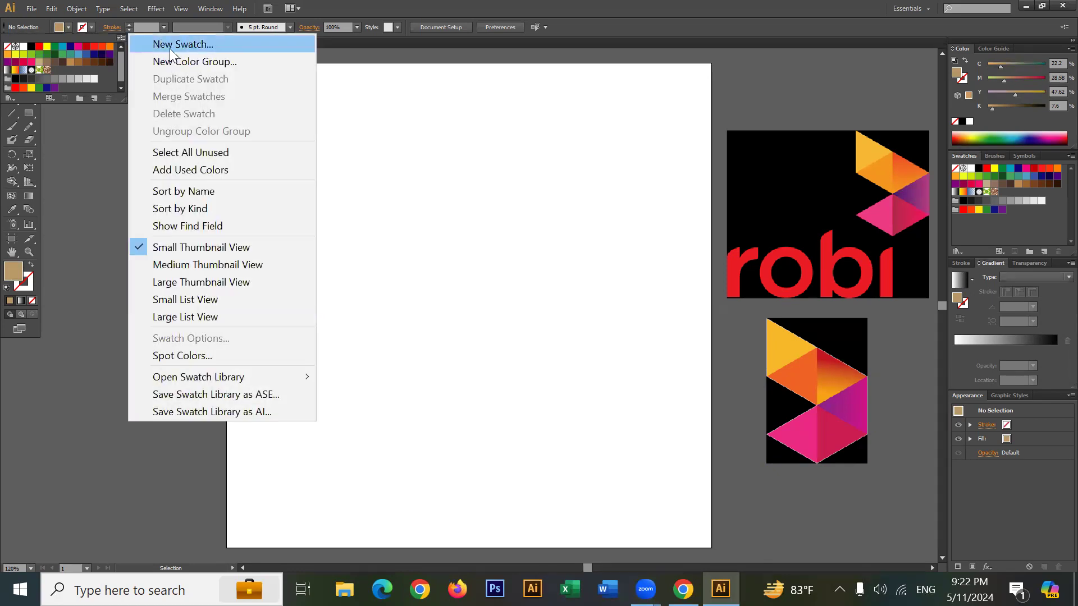
{"action": "left_click", "coordinate": [191, 48]}
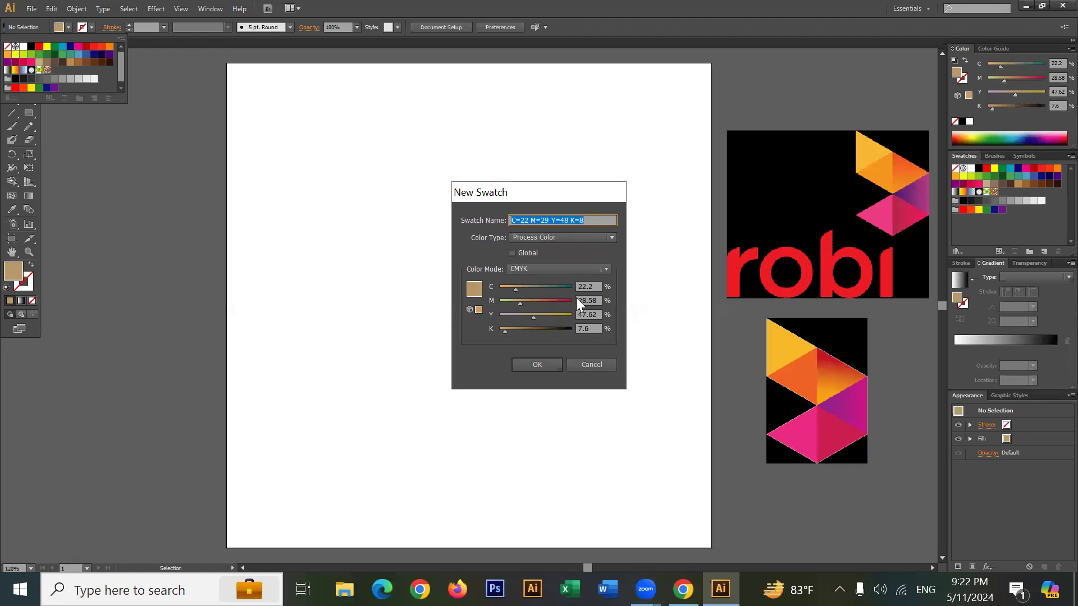
{"action": "left_click", "coordinate": [552, 366]}
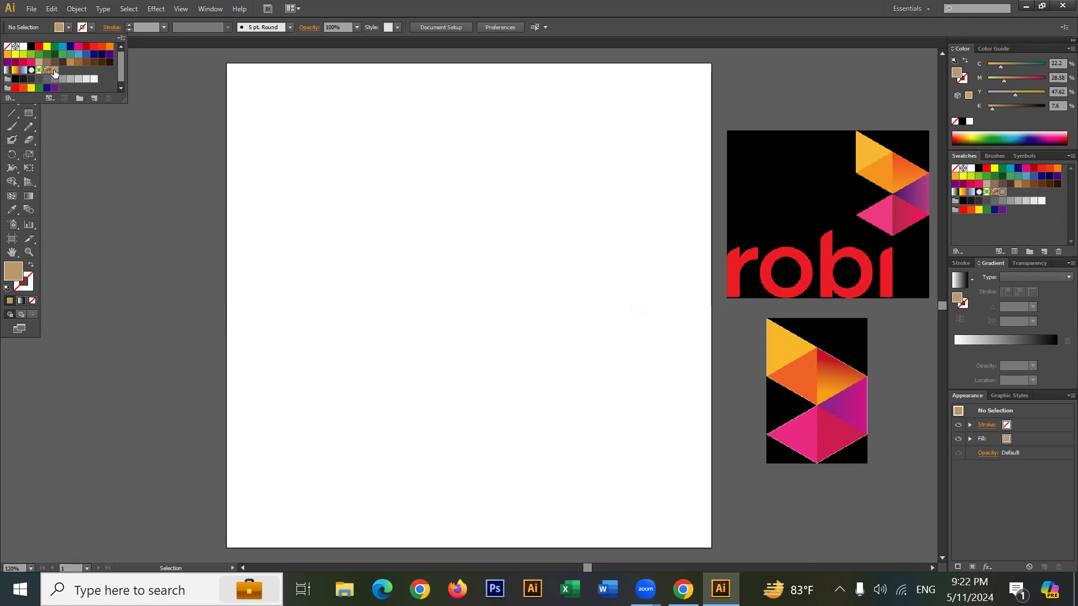
Sample the yellow triangle of the geometric symbol image as the fill colour with the Eyedropper.
{"action": "double_click", "coordinate": [14, 273]}
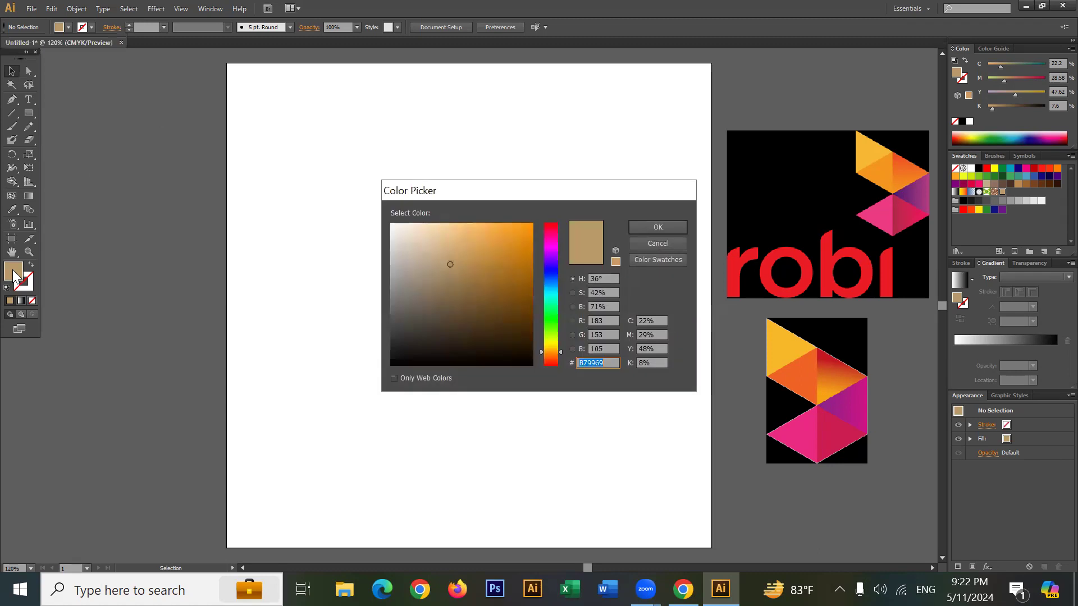
{"action": "left_click", "coordinate": [661, 243]}
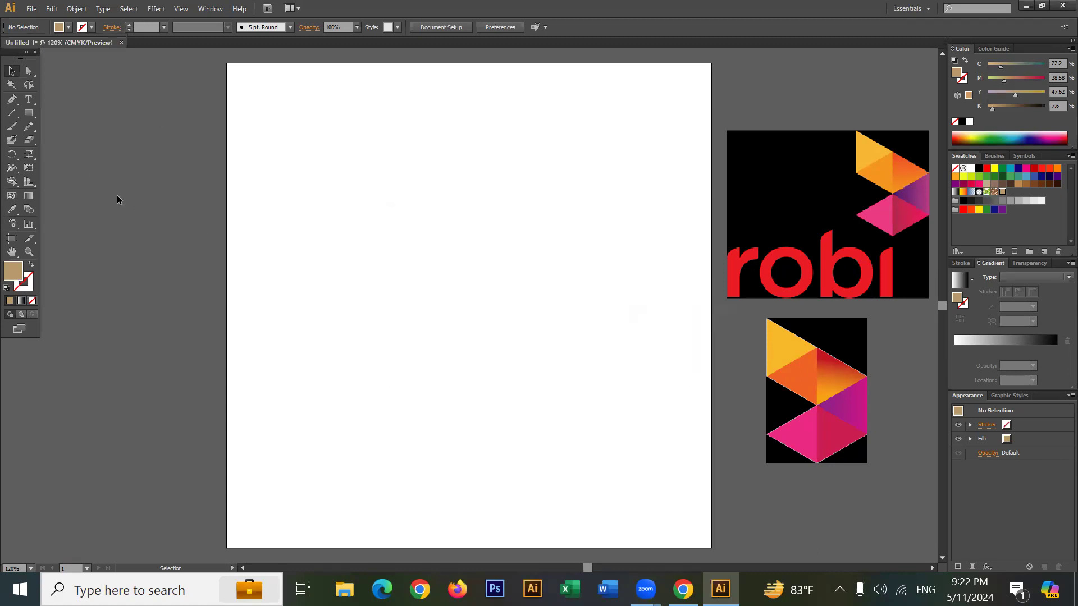
{"action": "left_click", "coordinate": [14, 213]}
{"action": "left_click", "coordinate": [783, 334]}
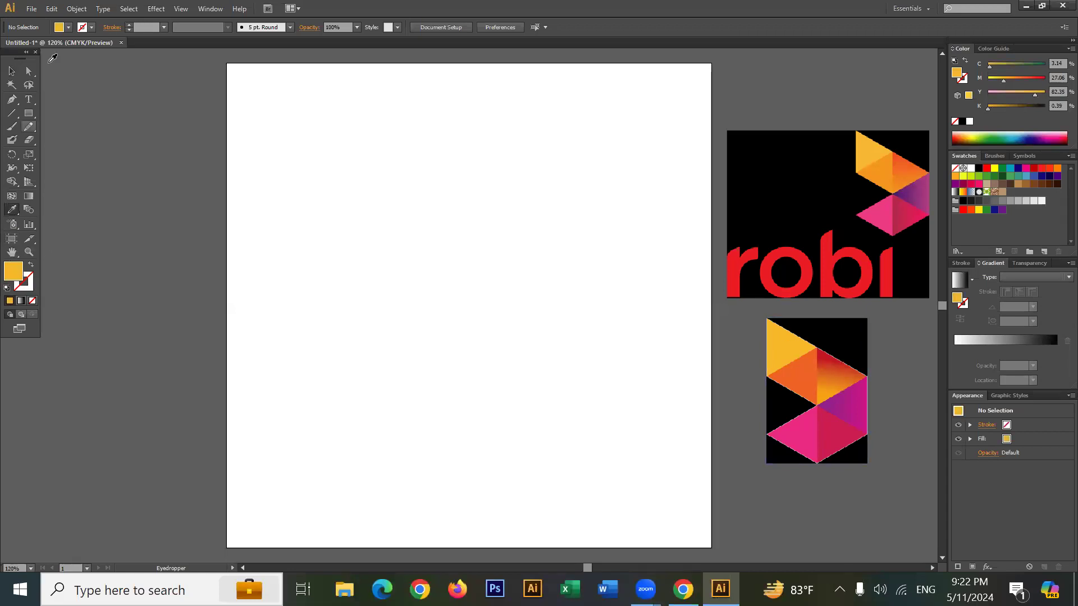
Save the sampled yellow fill as a new CMYK process colour swatch with the default options and close the swatch list.
{"action": "left_click", "coordinate": [69, 27]}
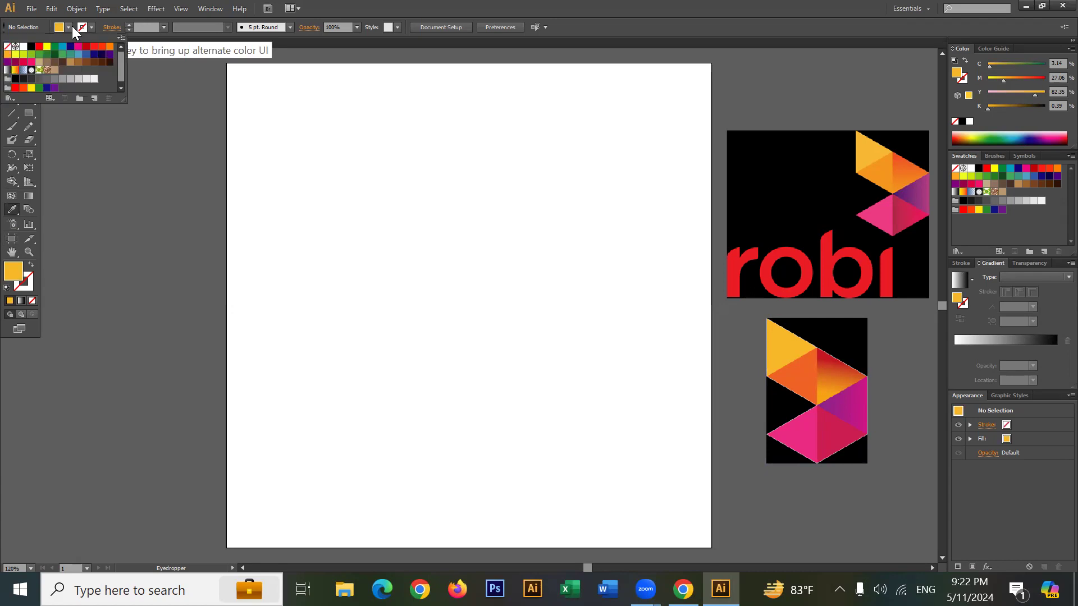
{"action": "left_click", "coordinate": [119, 37]}
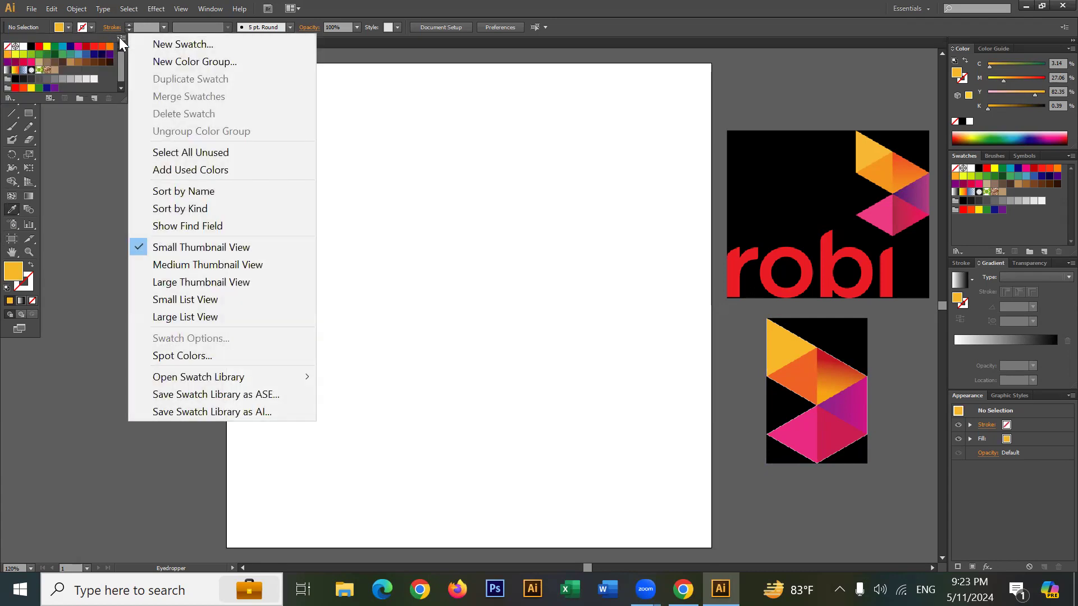
{"action": "left_click", "coordinate": [162, 44]}
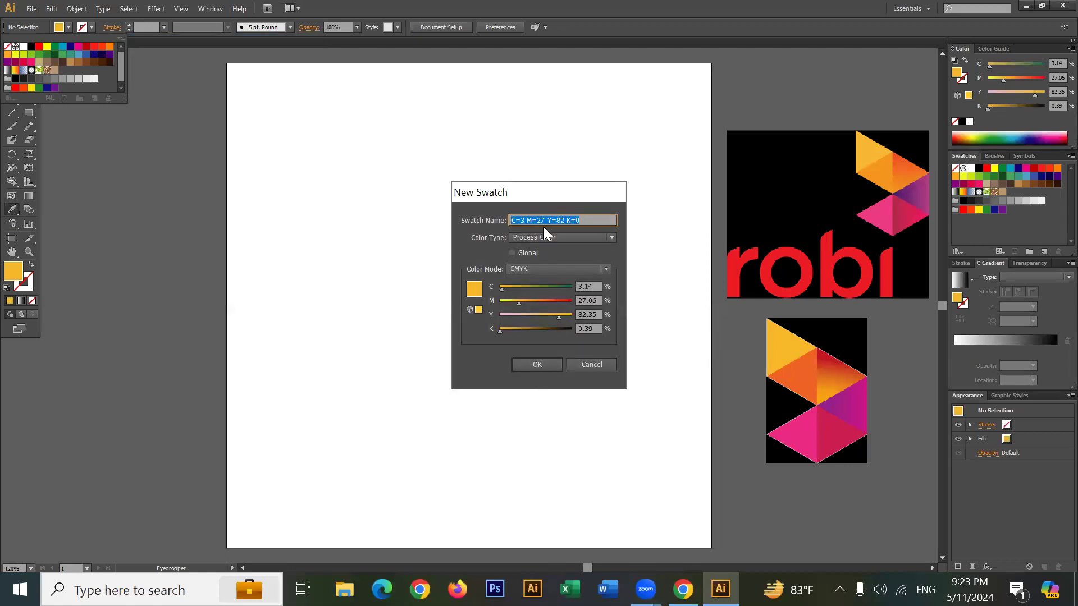
{"action": "left_click", "coordinate": [537, 367]}
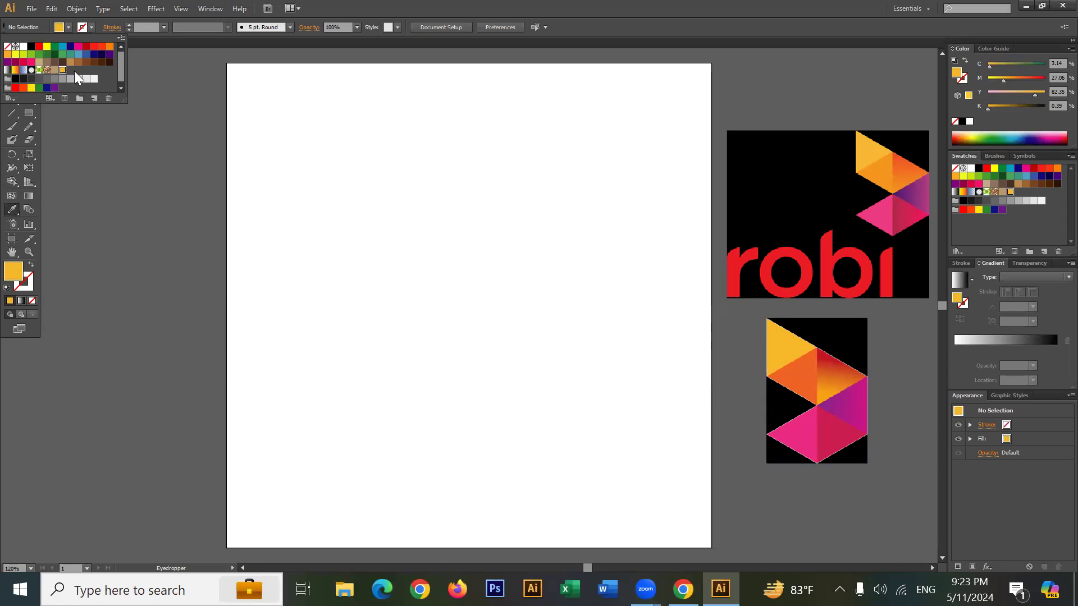
{"action": "left_click", "coordinate": [129, 117]}
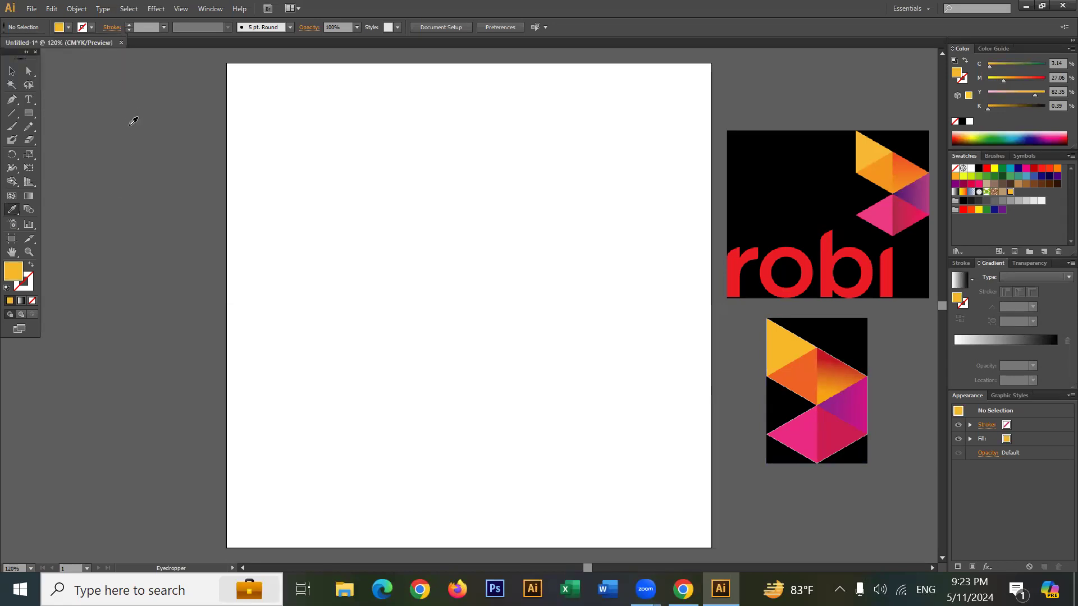
Draw a yellow six-sided polygon with a 50 px radius at the artboard's centre.
{"action": "left_click", "coordinate": [12, 71]}
{"action": "left_click", "coordinate": [28, 117]}
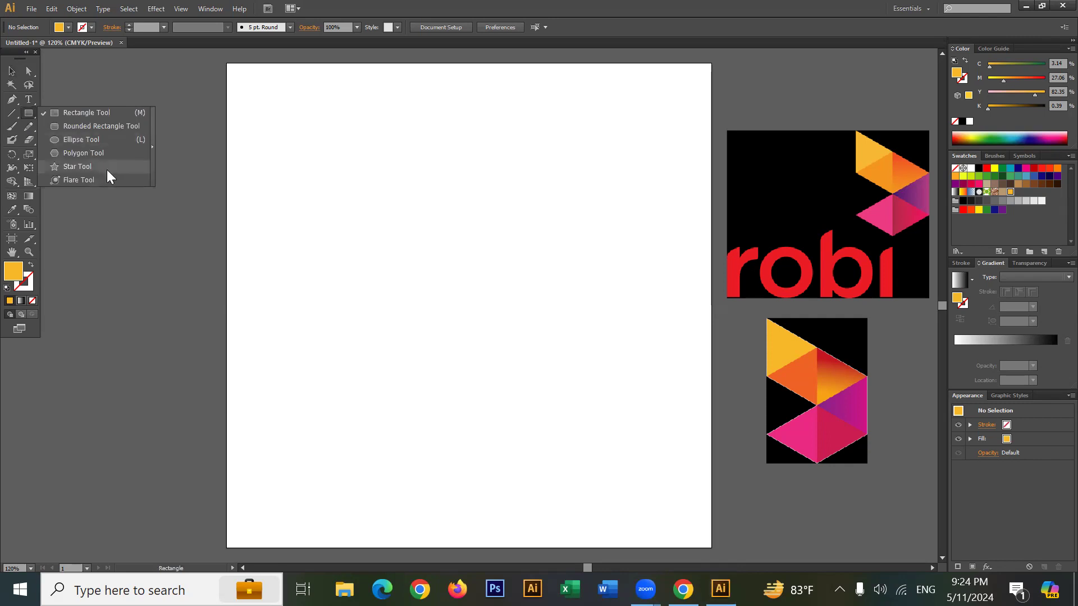
{"action": "left_click", "coordinate": [107, 149]}
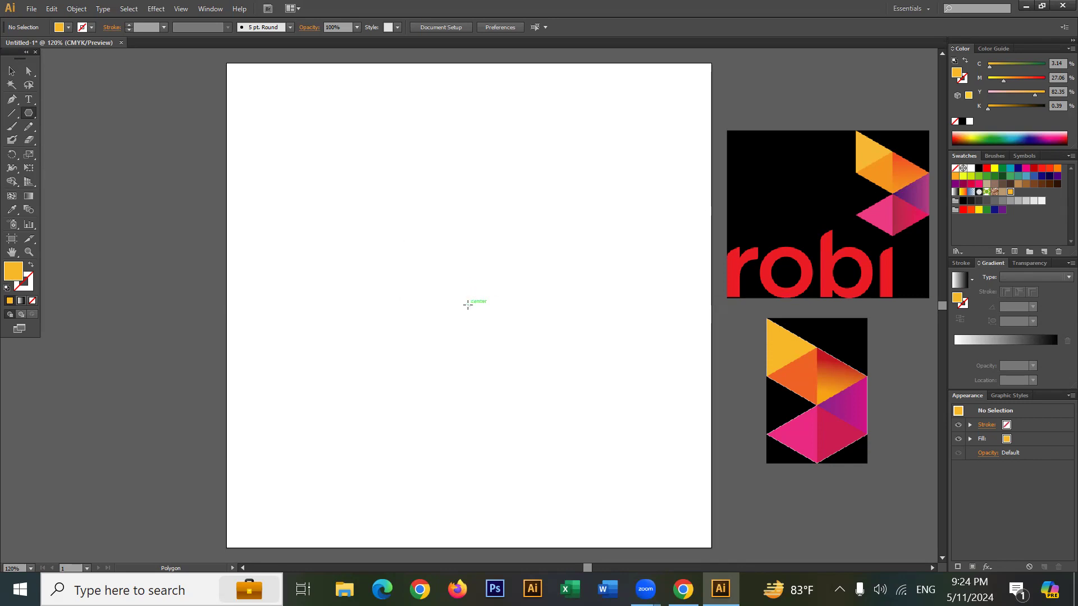
{"action": "left_click", "coordinate": [467, 305]}
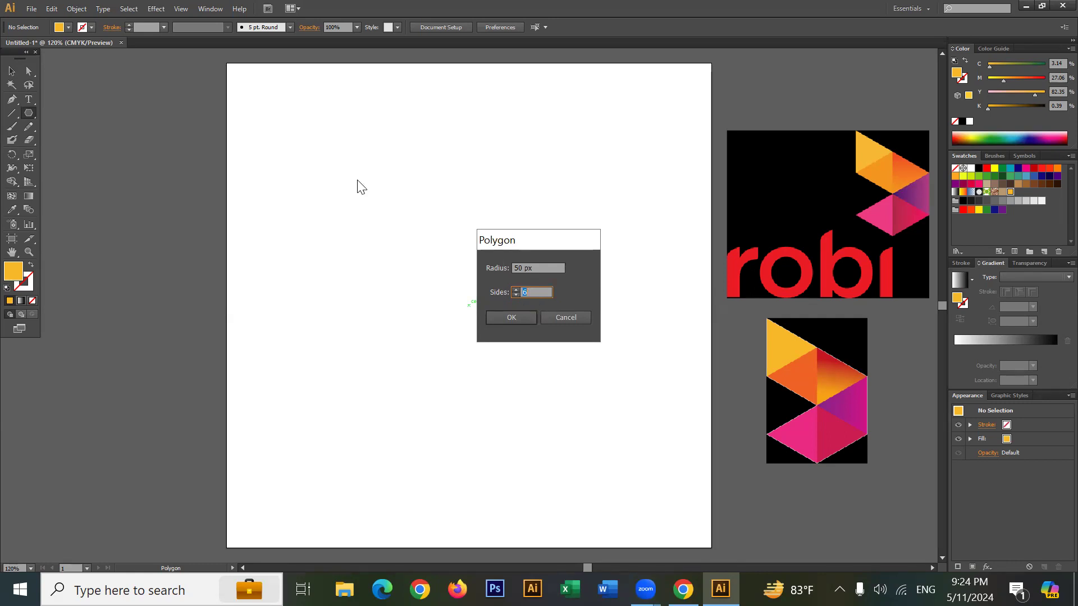
{"action": "left_click", "coordinate": [507, 319]}
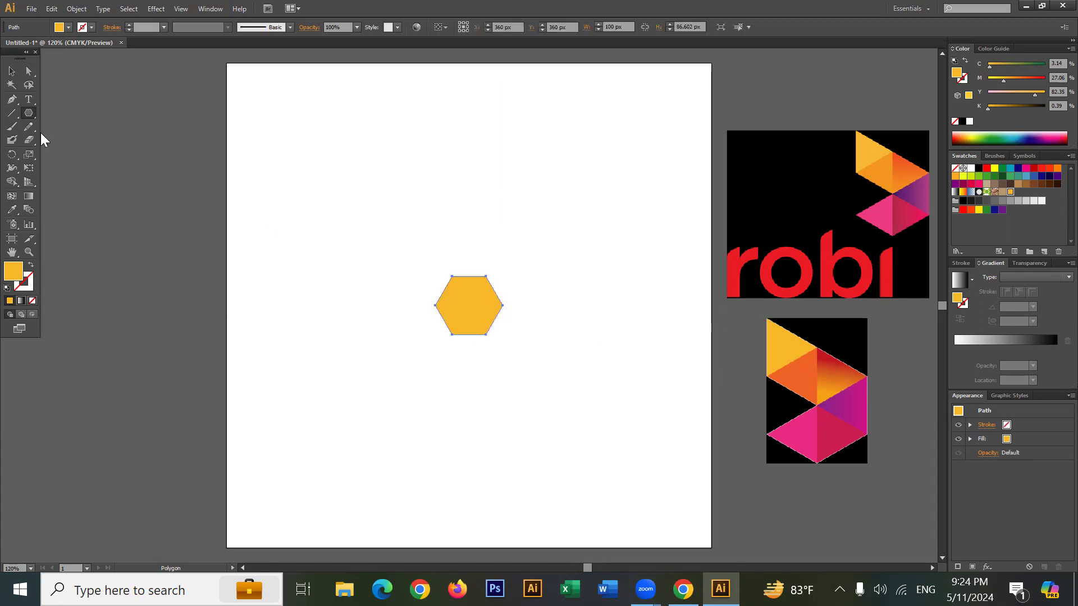
Select the yellow hexagon on the artboard and delete it.
{"action": "left_click", "coordinate": [12, 71]}
{"action": "left_click", "coordinate": [275, 166]}
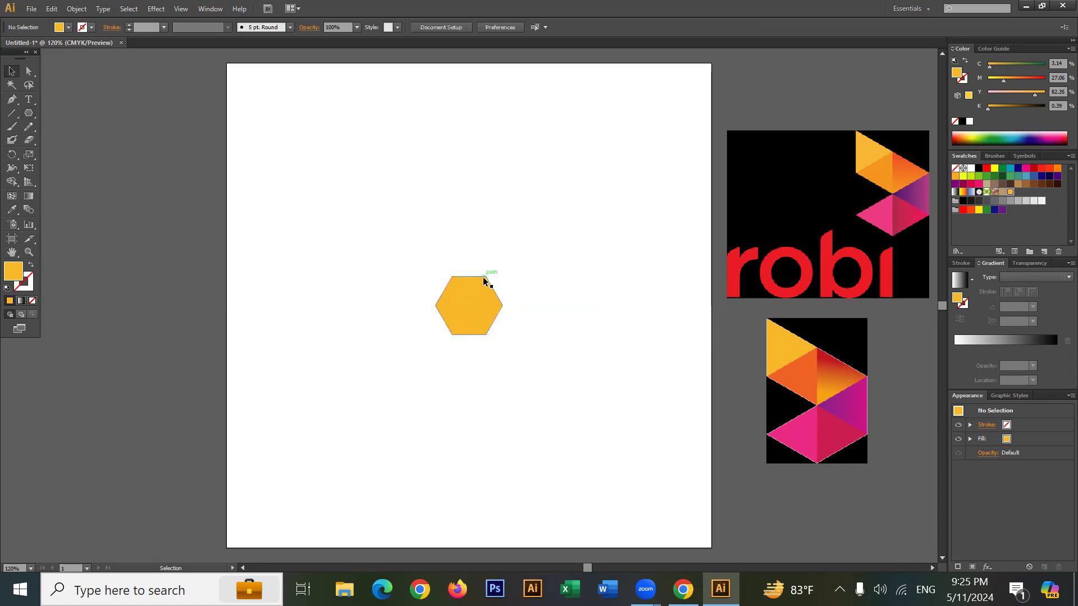
{"action": "left_click_drag", "start_coordinate": [445, 267], "coordinate": [529, 341]}
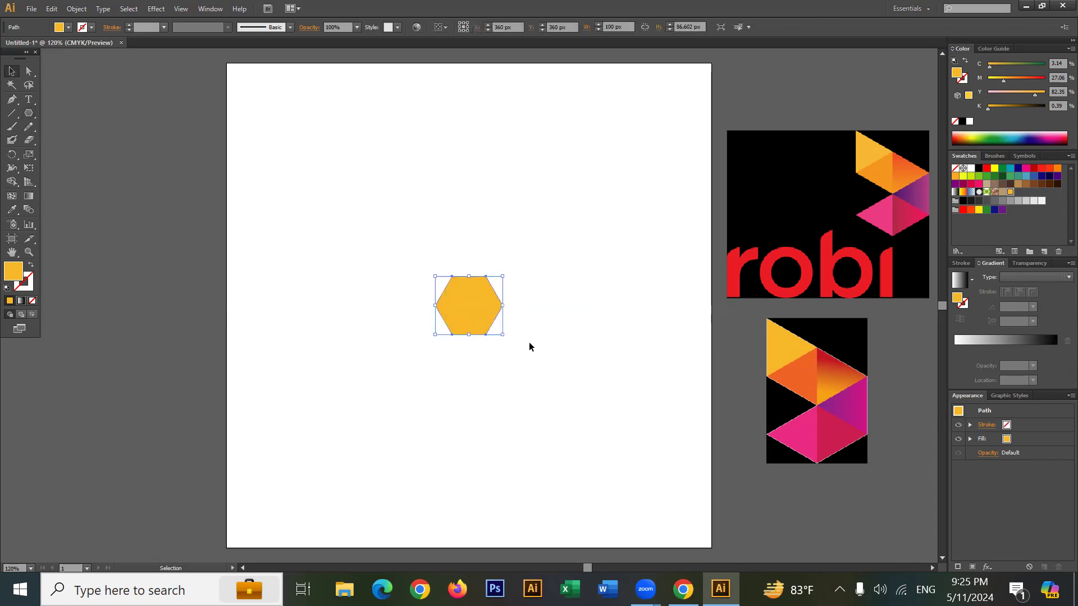
{"action": "key", "text": "Delete"}
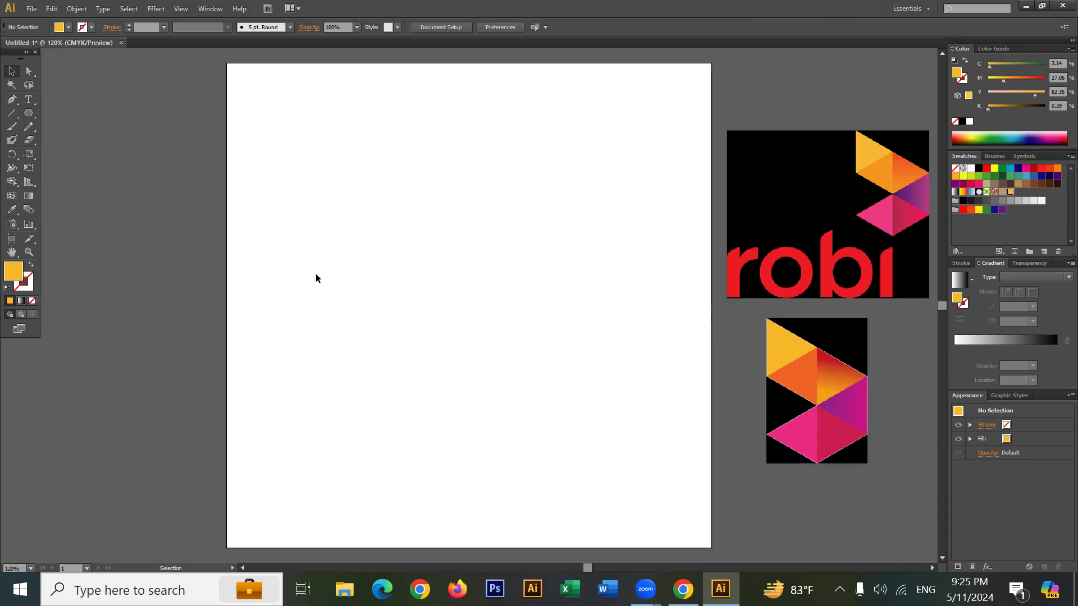
Draw a yellow three-sided polygon with a 50 px radius at the artboard's centre.
{"action": "left_click_drag", "start_coordinate": [28, 119], "coordinate": [79, 152]}
{"action": "left_click", "coordinate": [469, 304]}
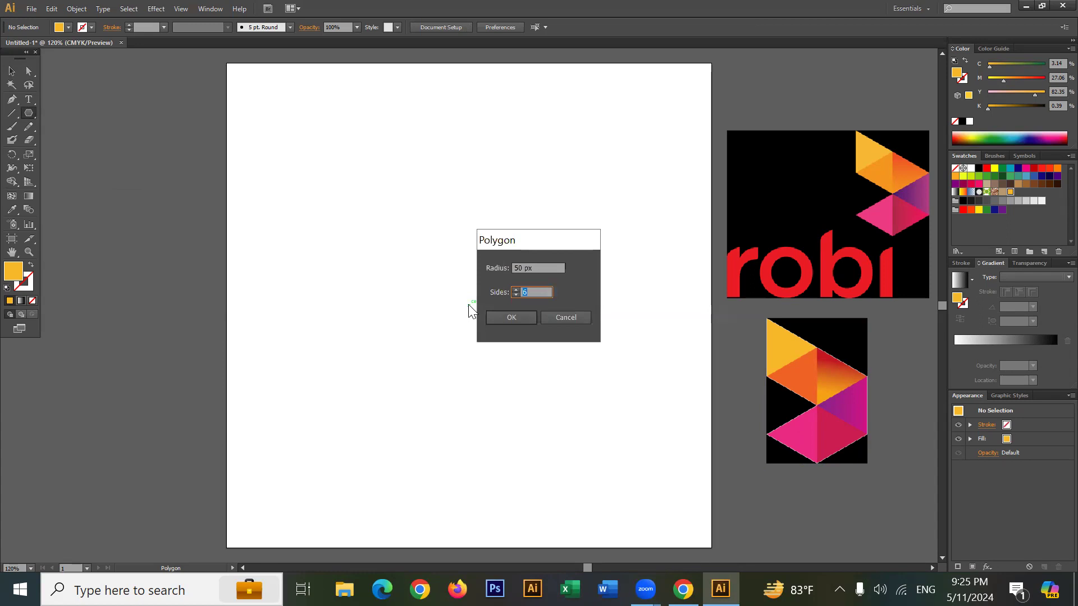
{"action": "type", "text": "3"}
{"action": "left_click", "coordinate": [511, 318]}
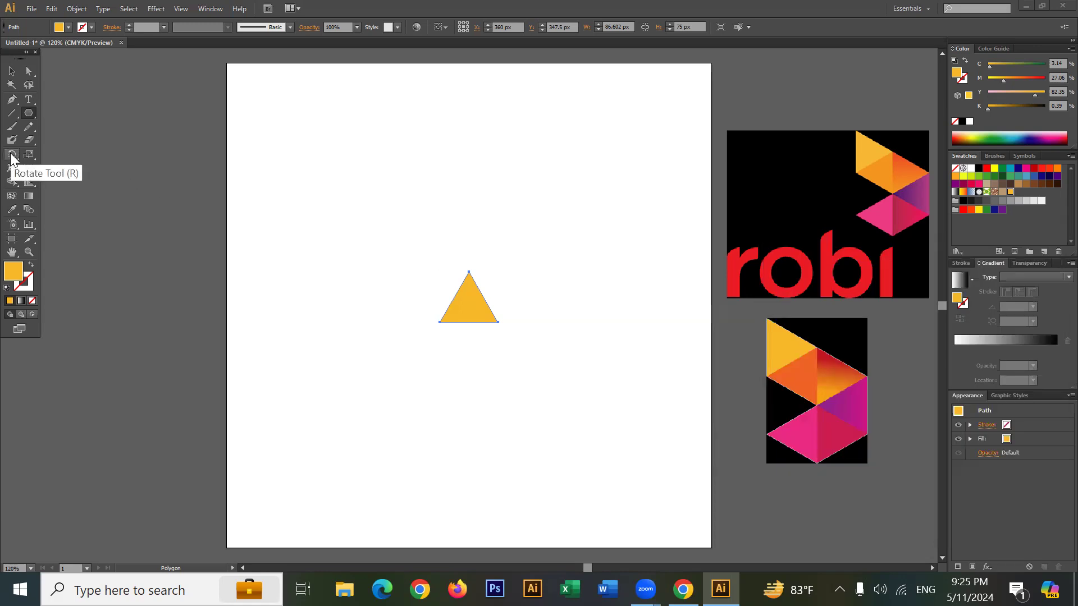
Try to set the triangle's rotation centre at its upper corner, and clear the shapes from the artboard.
{"action": "left_click_drag", "start_coordinate": [11, 157], "coordinate": [49, 157]}
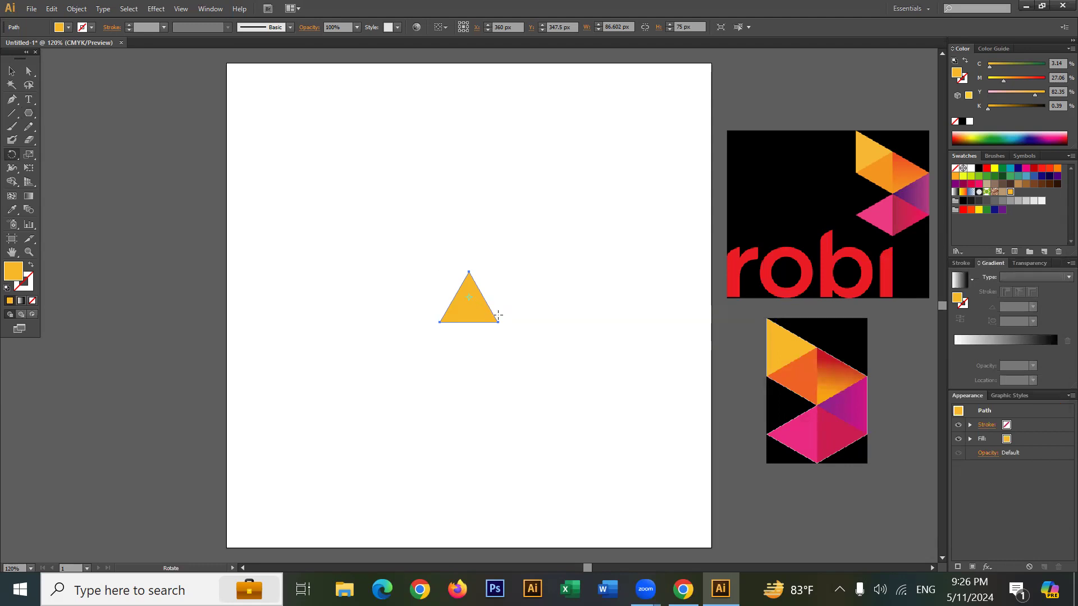
{"action": "left_click", "coordinate": [468, 272]}
{"action": "key", "text": "Delete"}
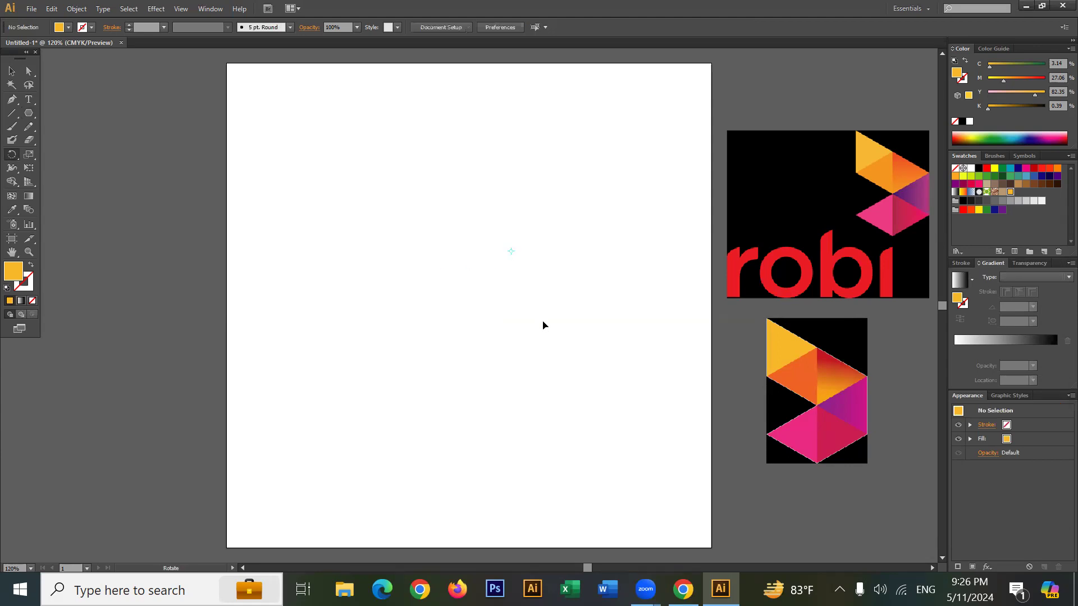
{"action": "key", "text": "ctrl"}
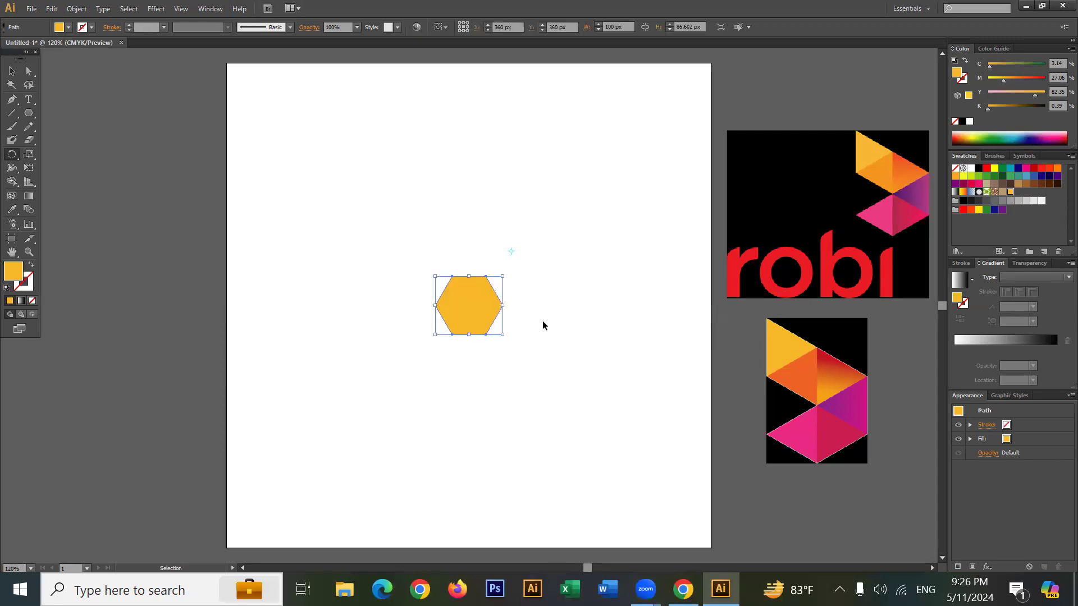
{"action": "key", "text": "Delete"}
Draw a new yellow triangle at the artboard's centre as a three-sided polygon with a 50 px radius.
{"action": "left_click", "coordinate": [11, 71]}
{"action": "left_click", "coordinate": [26, 114]}
{"action": "left_click", "coordinate": [85, 154]}
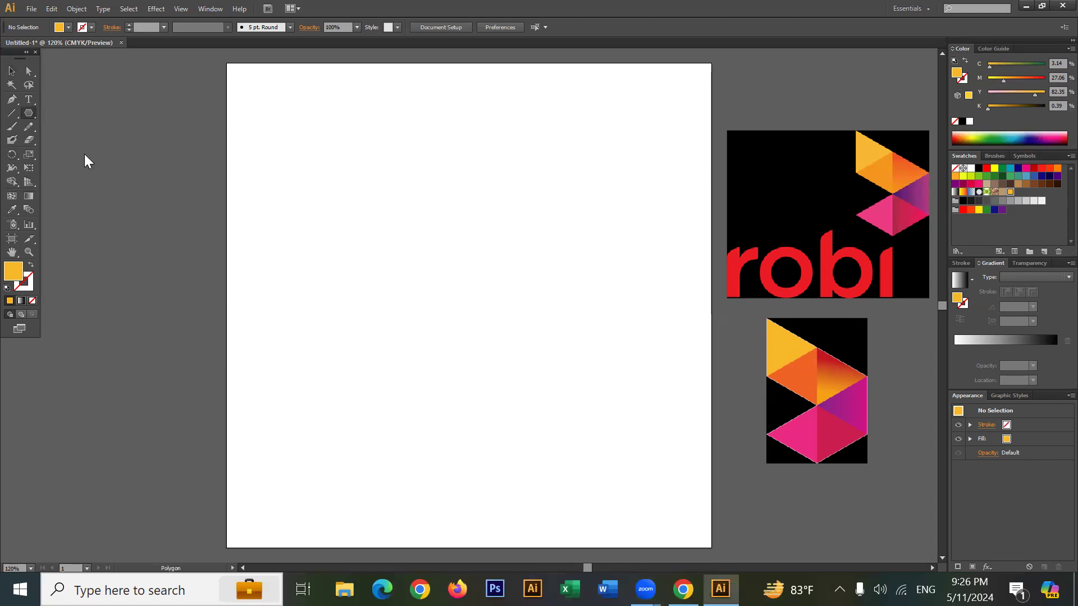
{"action": "left_click", "coordinate": [470, 304]}
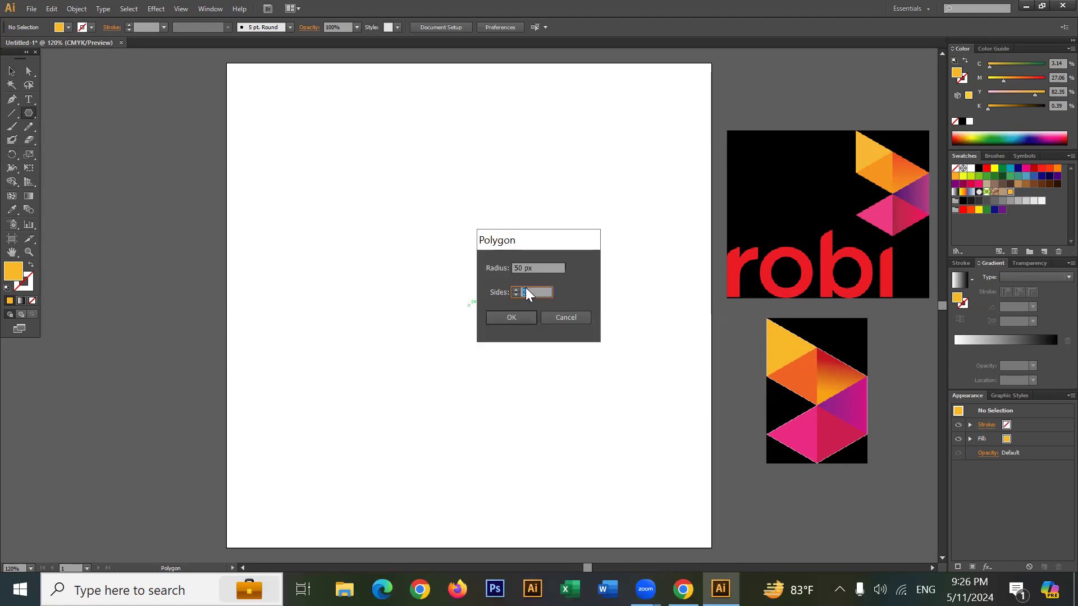
{"action": "left_click", "coordinate": [512, 317]}
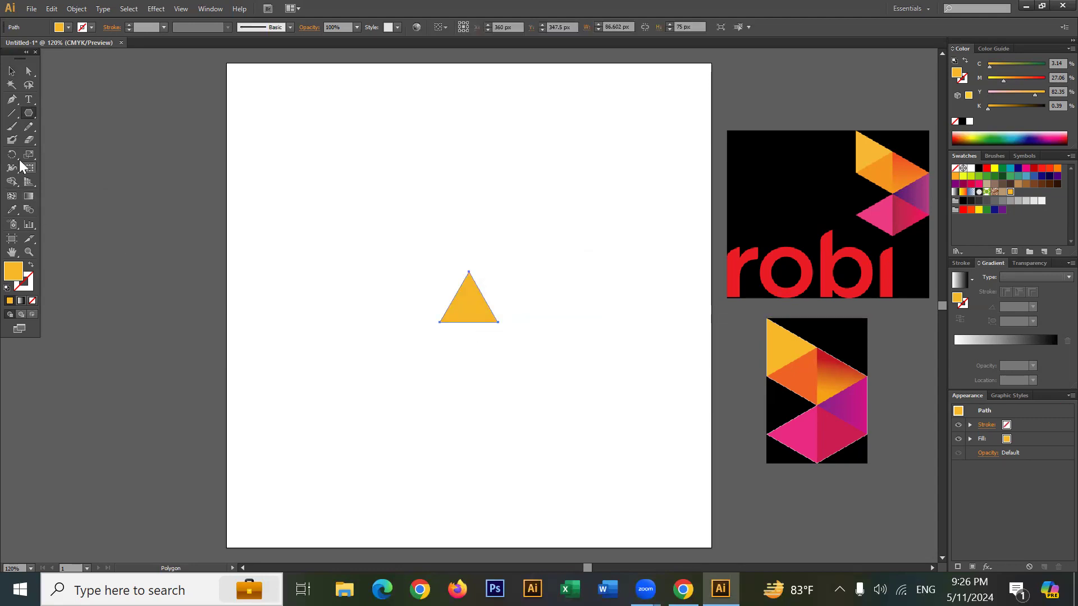
Rotate the triangle by -90° about its upper corner, with the preview on.
{"action": "left_click", "coordinate": [13, 156]}
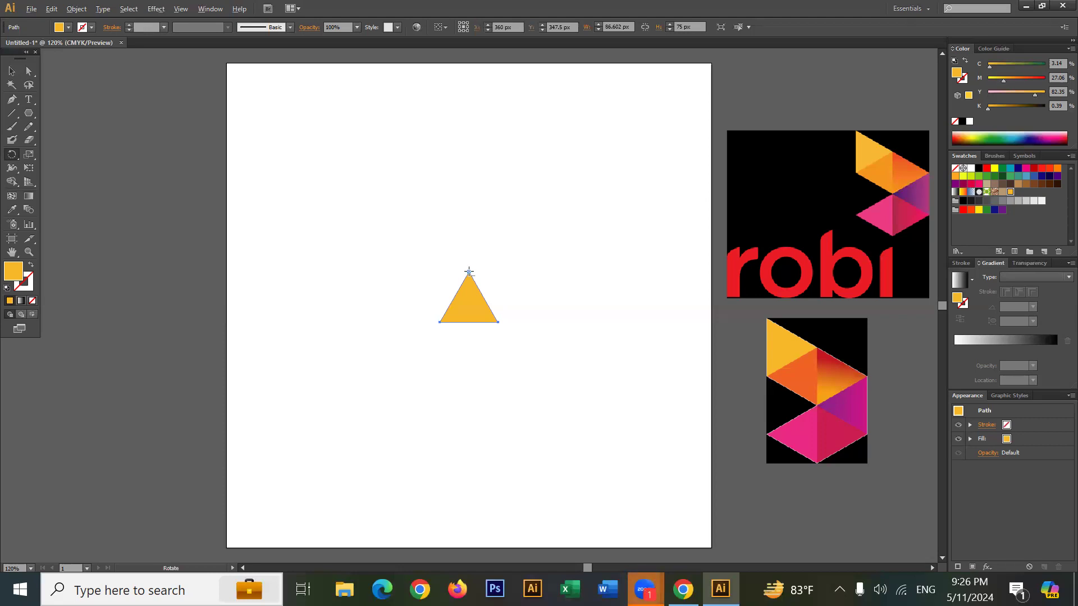
{"action": "left_click", "coordinate": [469, 273], "text": "alt"}
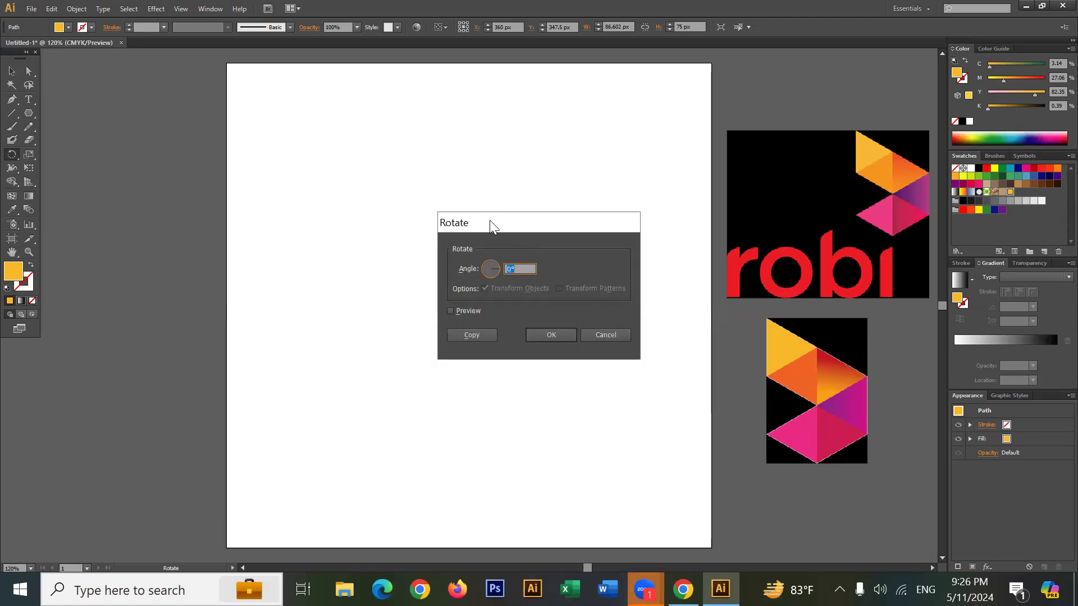
{"action": "left_click_drag", "start_coordinate": [489, 220], "coordinate": [545, 107]}
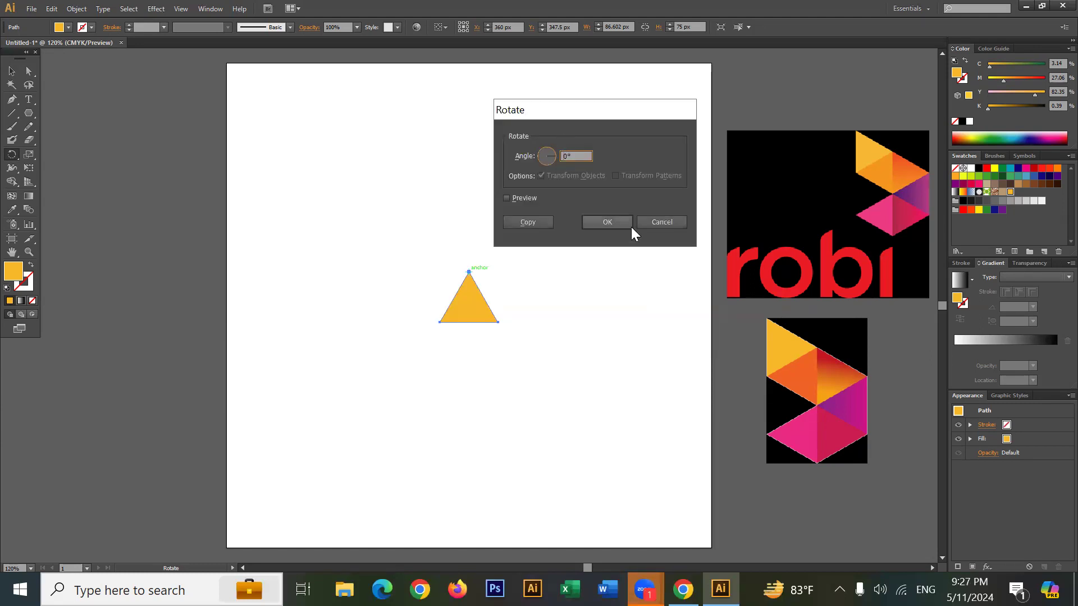
{"action": "type", "text": "-90"}
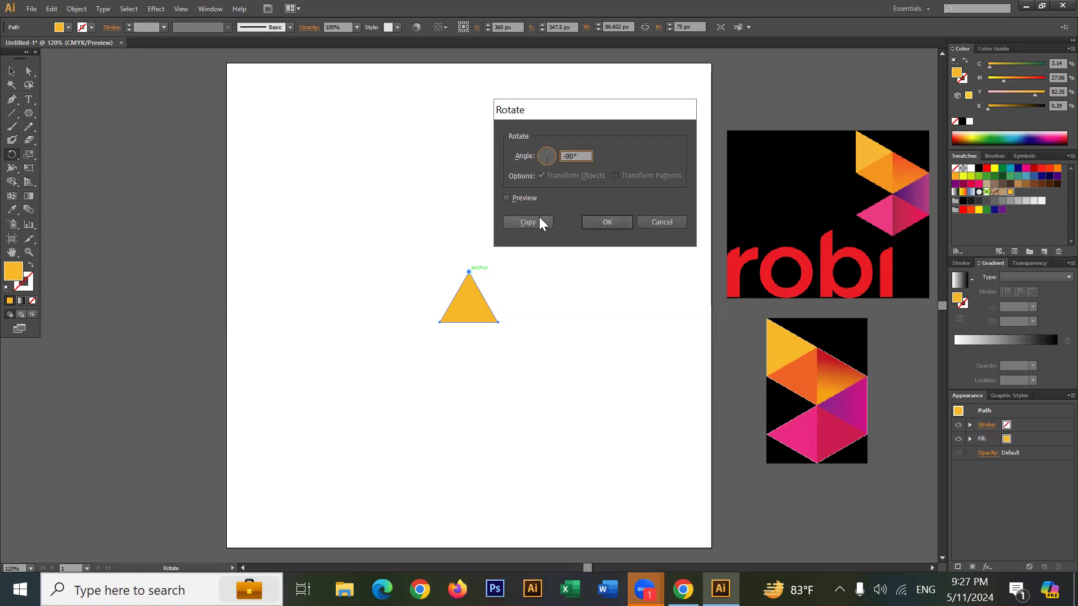
{"action": "left_click", "coordinate": [522, 198]}
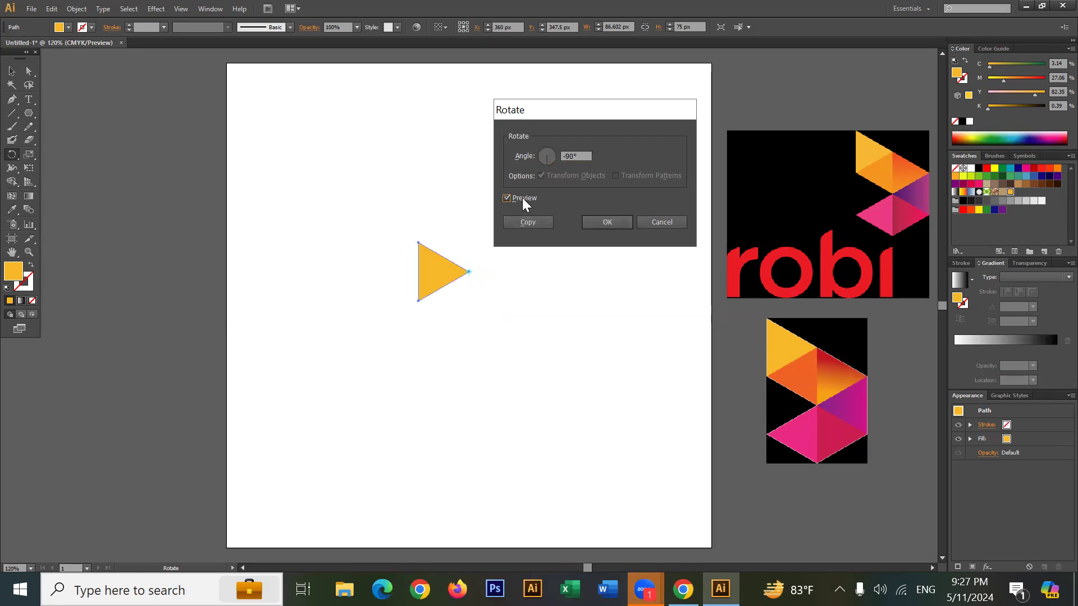
{"action": "left_click", "coordinate": [522, 198]}
{"action": "left_click", "coordinate": [522, 197]}
{"action": "left_click", "coordinate": [608, 221]}
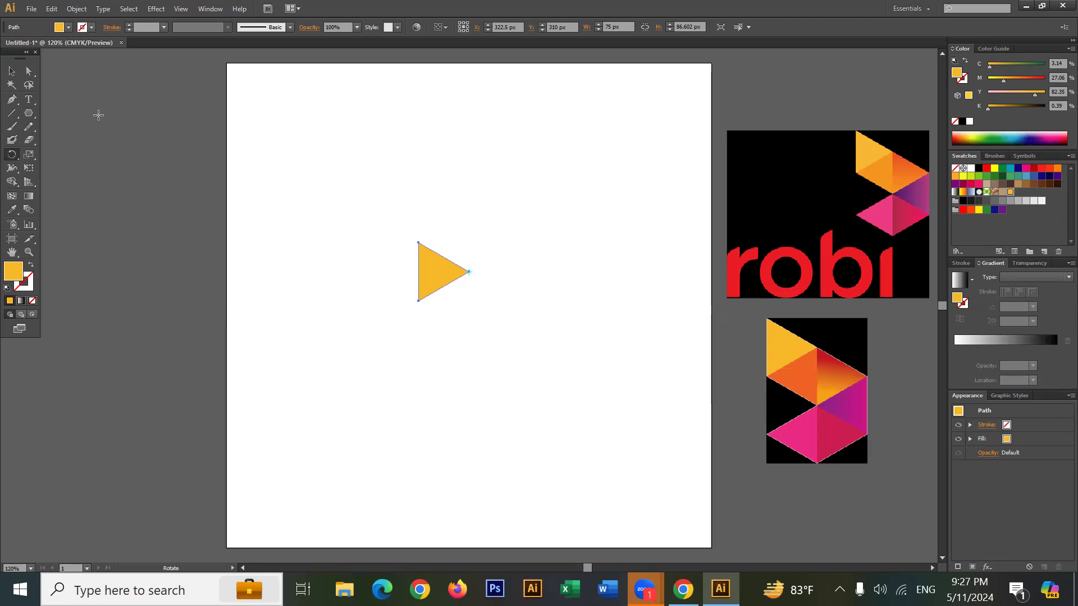
Make a copy of the triangle rotated 60° about its right-pointing corner, checking the rotation with the preview.
{"action": "left_click", "coordinate": [470, 272]}
{"action": "left_click", "coordinate": [468, 272]}
{"action": "left_click", "coordinate": [469, 273], "text": "alt"}
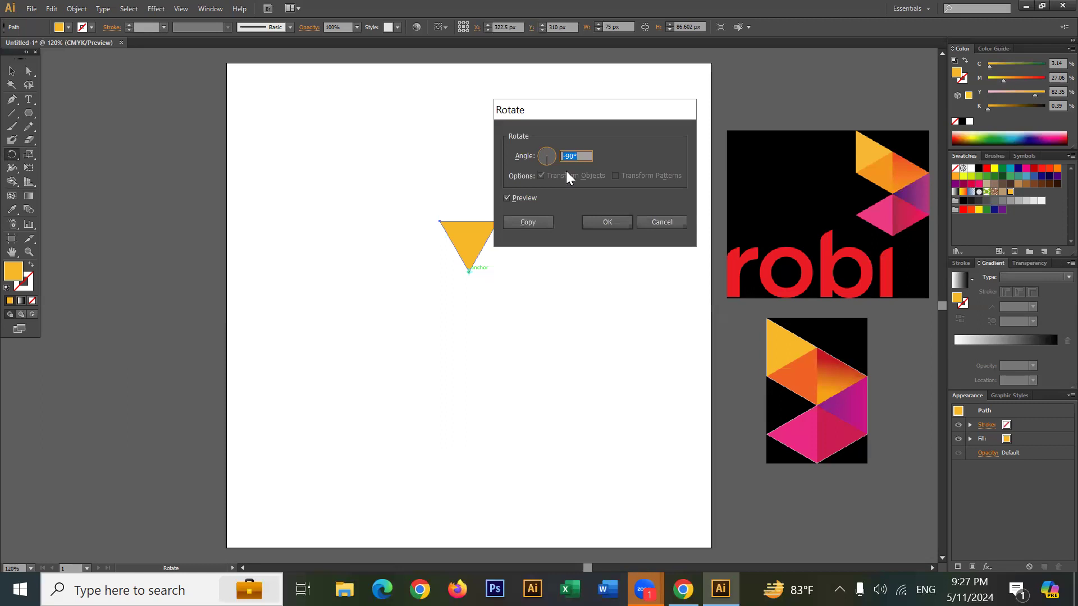
{"action": "type", "text": "0"}
{"action": "type", "text": "60"}
{"action": "left_click", "coordinate": [507, 198]}
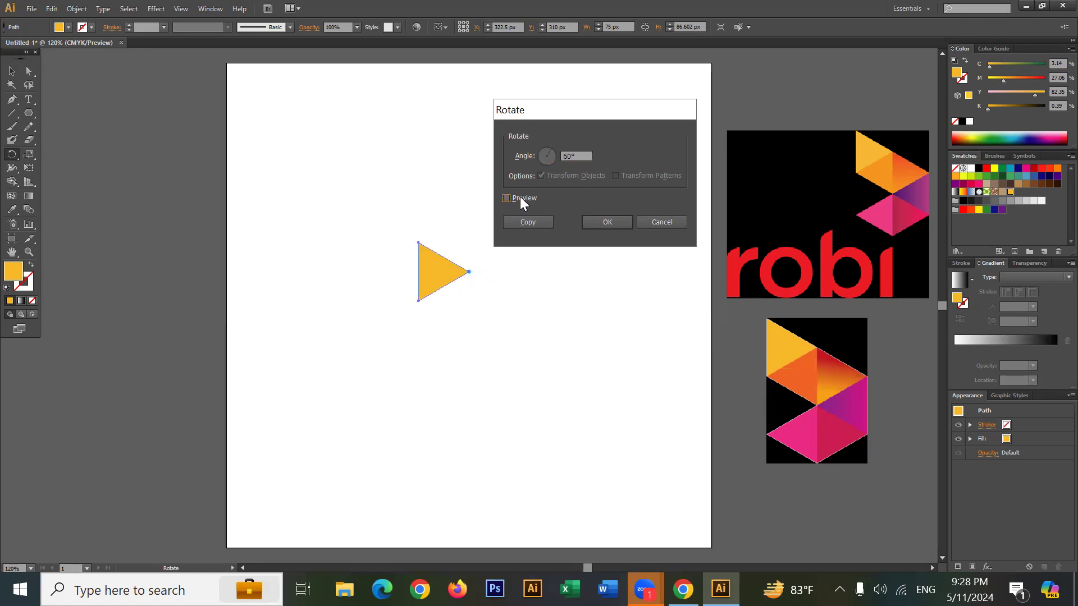
{"action": "left_click", "coordinate": [507, 198]}
{"action": "left_click", "coordinate": [507, 198]}
{"action": "left_click", "coordinate": [520, 198]}
{"action": "left_click", "coordinate": [520, 198]}
{"action": "left_click", "coordinate": [520, 198]}
{"action": "left_click", "coordinate": [520, 198]}
{"action": "left_click", "coordinate": [521, 198]}
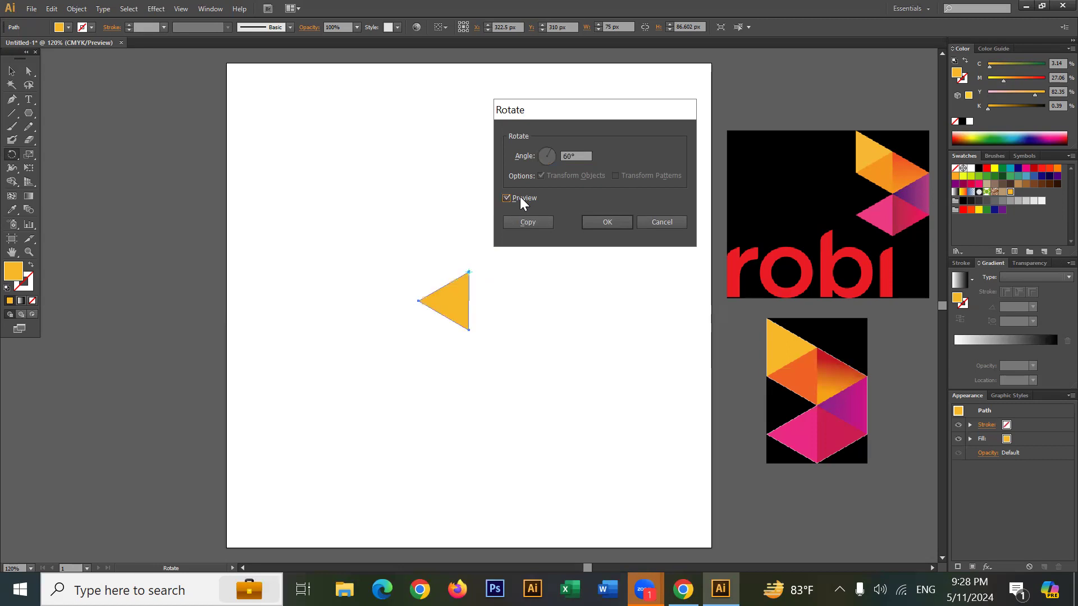
{"action": "left_click", "coordinate": [520, 198]}
{"action": "left_click", "coordinate": [520, 199]}
{"action": "left_click", "coordinate": [529, 224]}
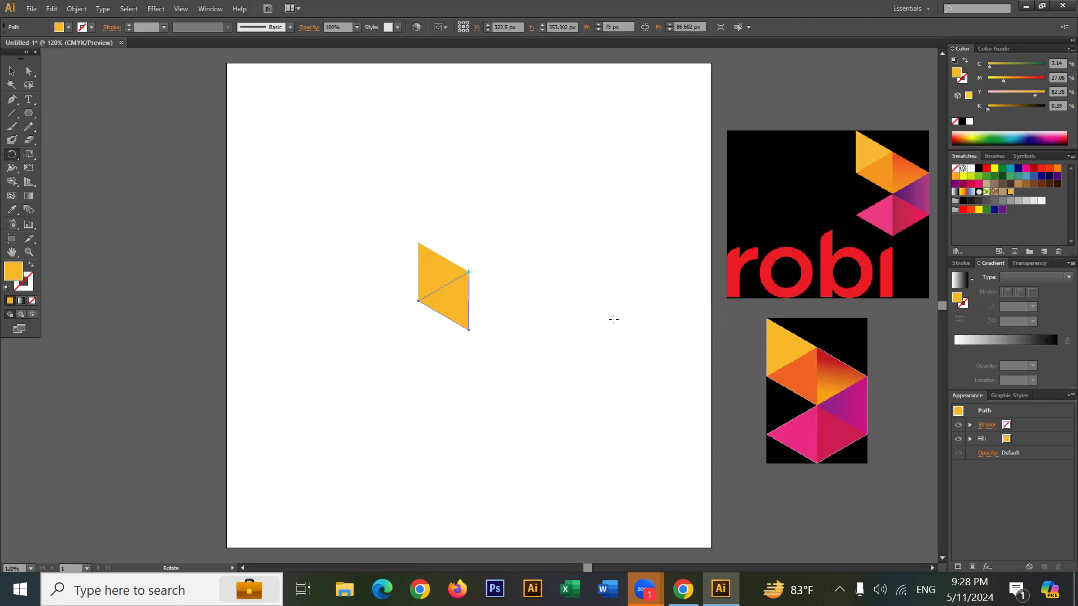
Repeat the 60° rotated copy four times to complete a hexagon of six triangles.
{"action": "key", "text": "ctrl+d"}
{"action": "key", "text": "ctrl+d"}
{"action": "key", "text": "ctrl+d"}
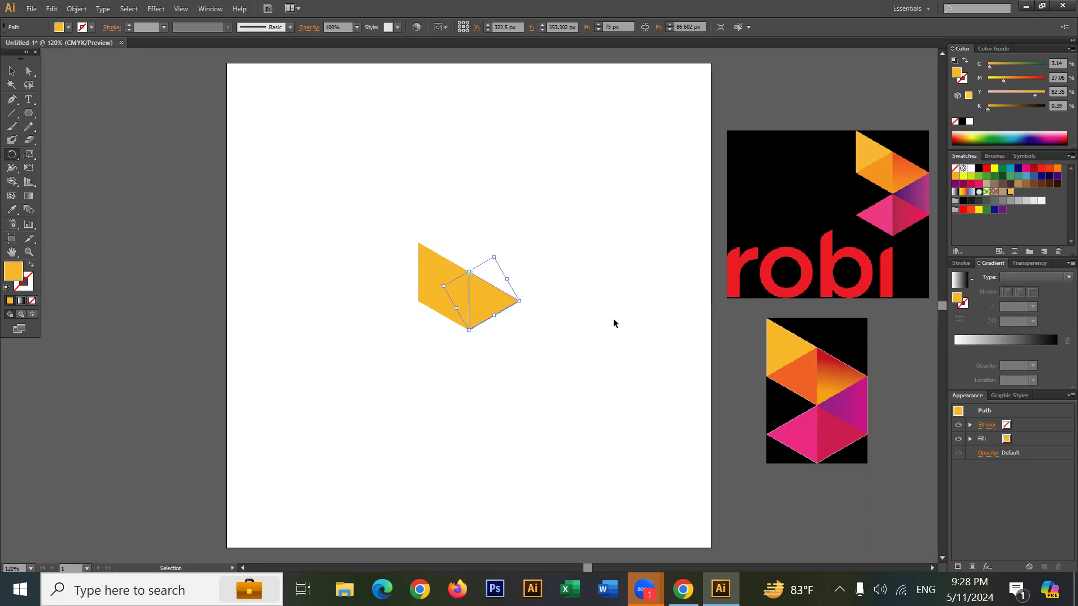
{"action": "key", "text": "ctrl+d"}
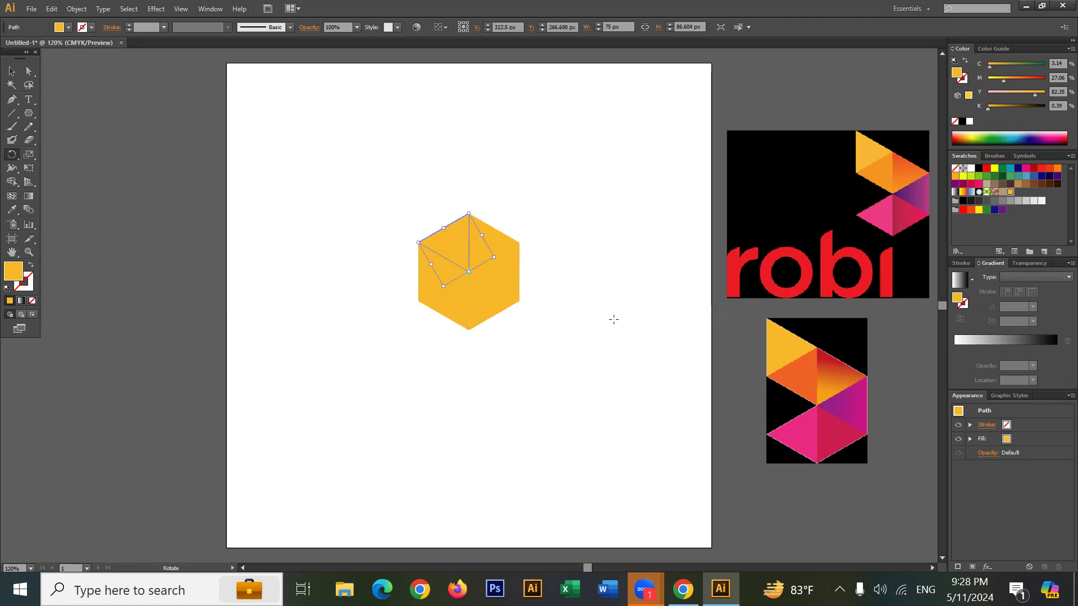
Select all six triangles of the hexagon and delete them.
{"action": "left_click", "coordinate": [12, 70]}
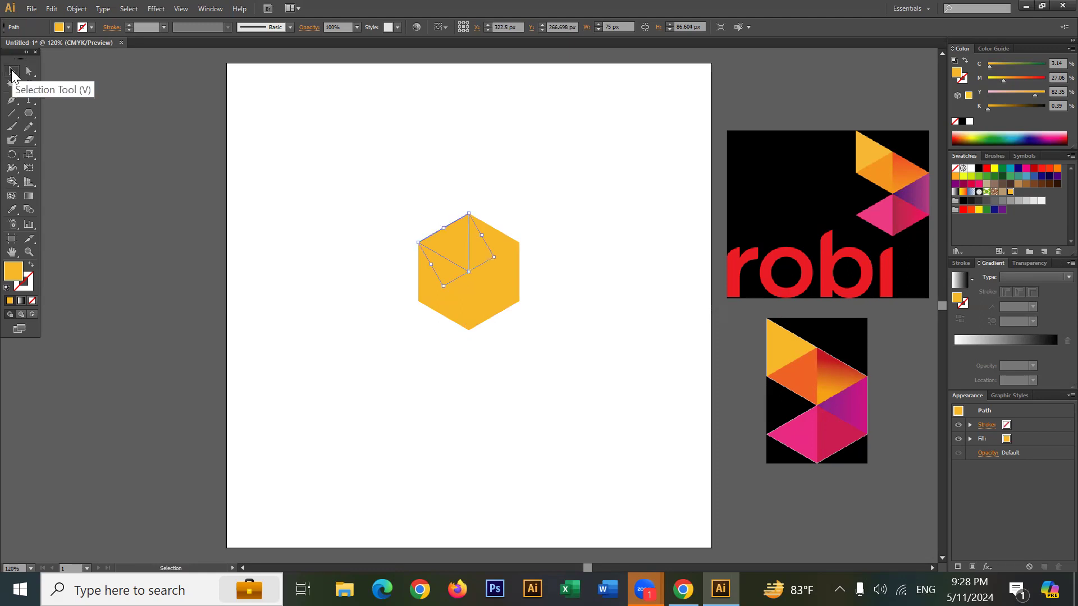
{"action": "left_click", "coordinate": [343, 185]}
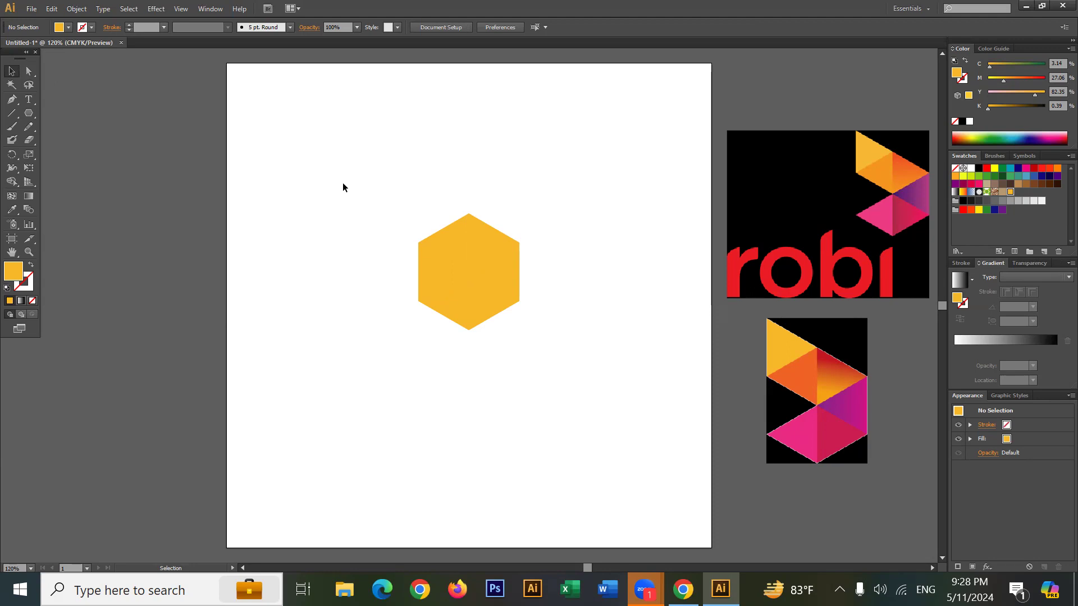
{"action": "left_click_drag", "start_coordinate": [397, 194], "coordinate": [543, 335]}
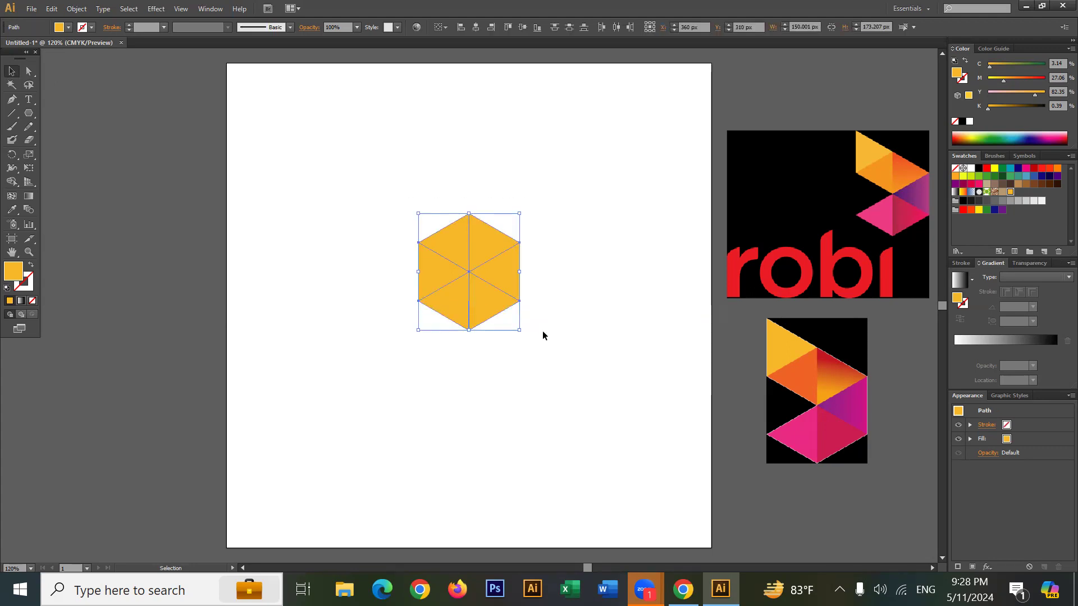
{"action": "key", "text": "Delete"}
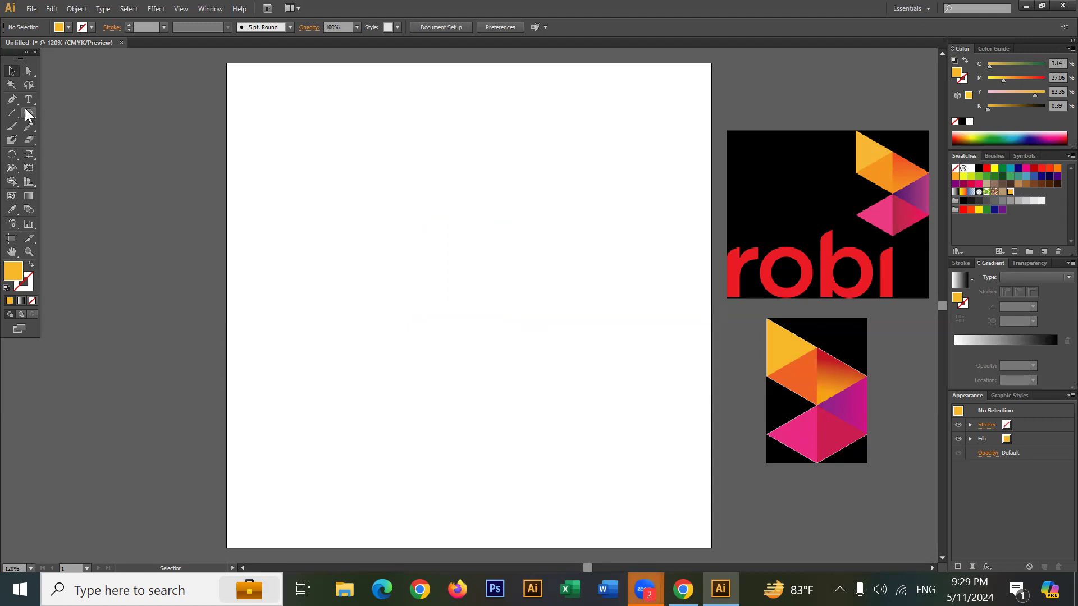
Draw a yellow three-sided polygon with a 70 px radius near the artboard's centre.
{"action": "left_click_drag", "start_coordinate": [26, 112], "coordinate": [102, 152]}
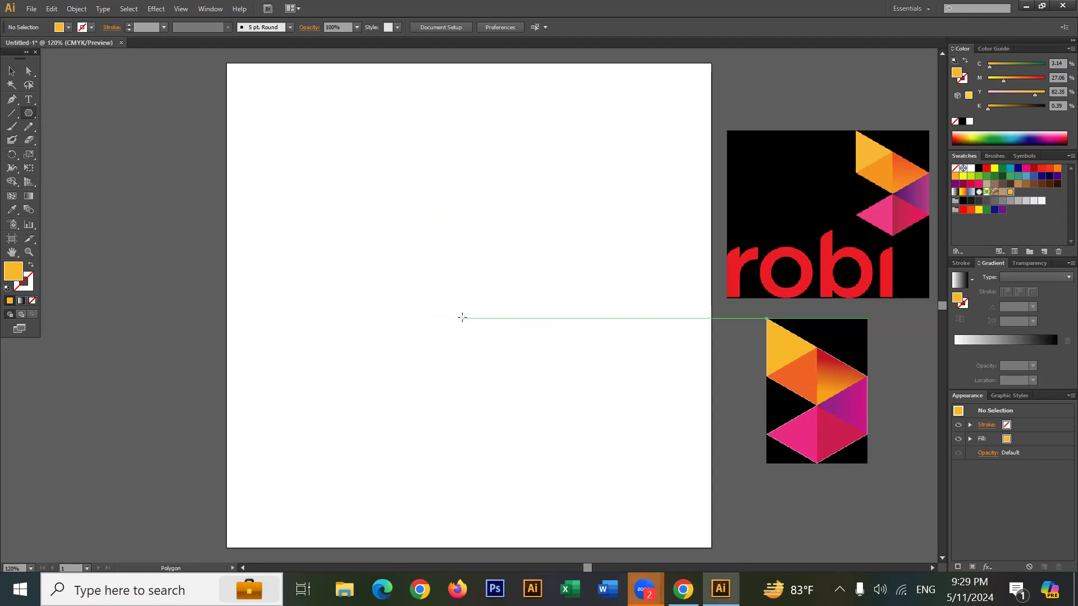
{"action": "left_click", "coordinate": [462, 318]}
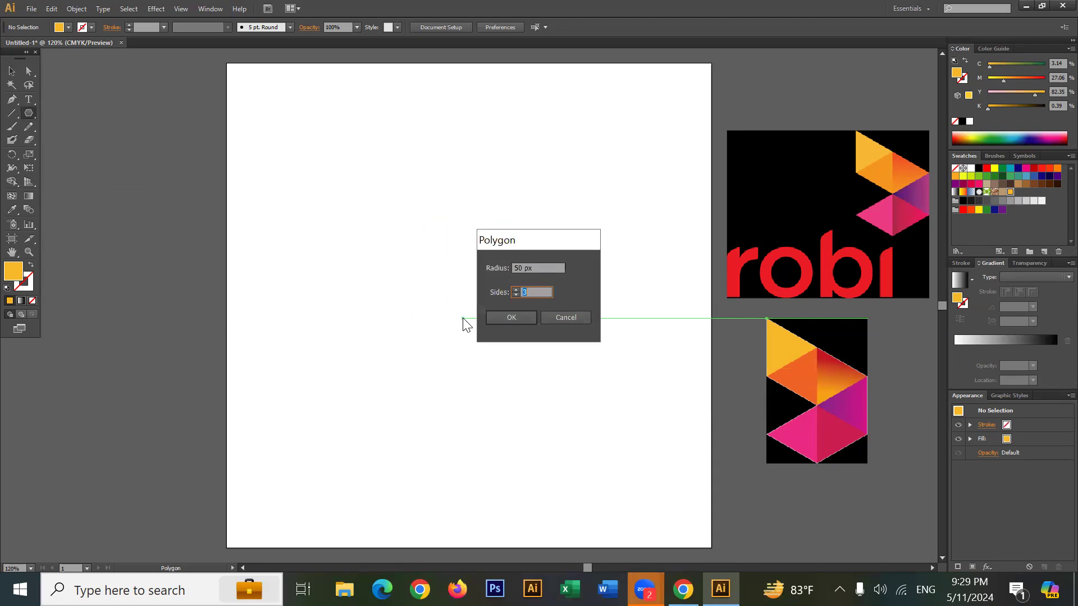
{"action": "key", "text": "Tab"}
{"action": "left_click", "coordinate": [519, 269]}
{"action": "key", "text": "BackSpace"}
{"action": "type", "text": "7"}
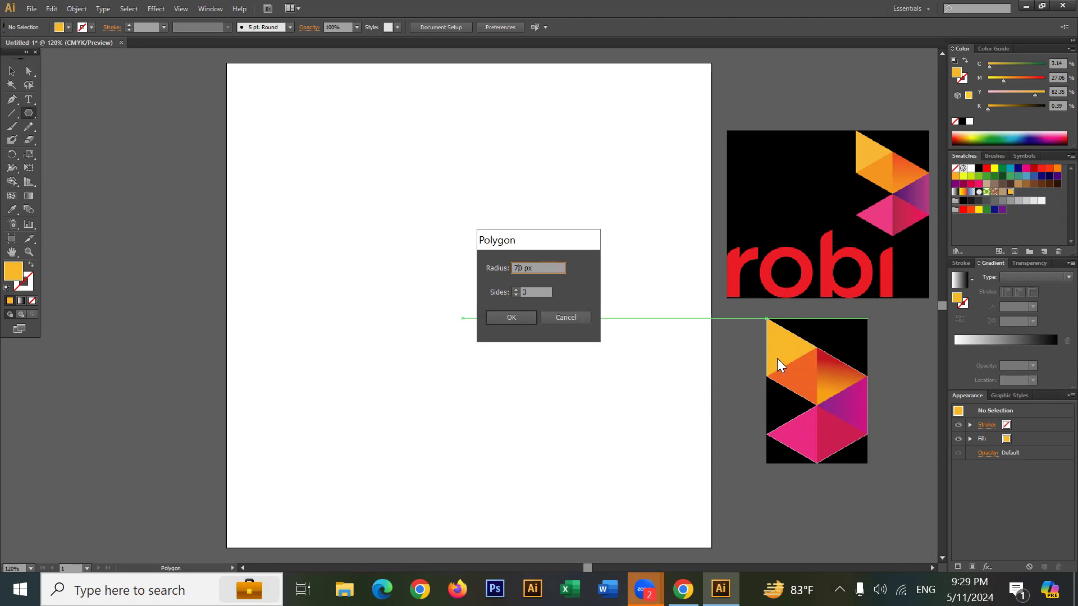
{"action": "left_click", "coordinate": [519, 318]}
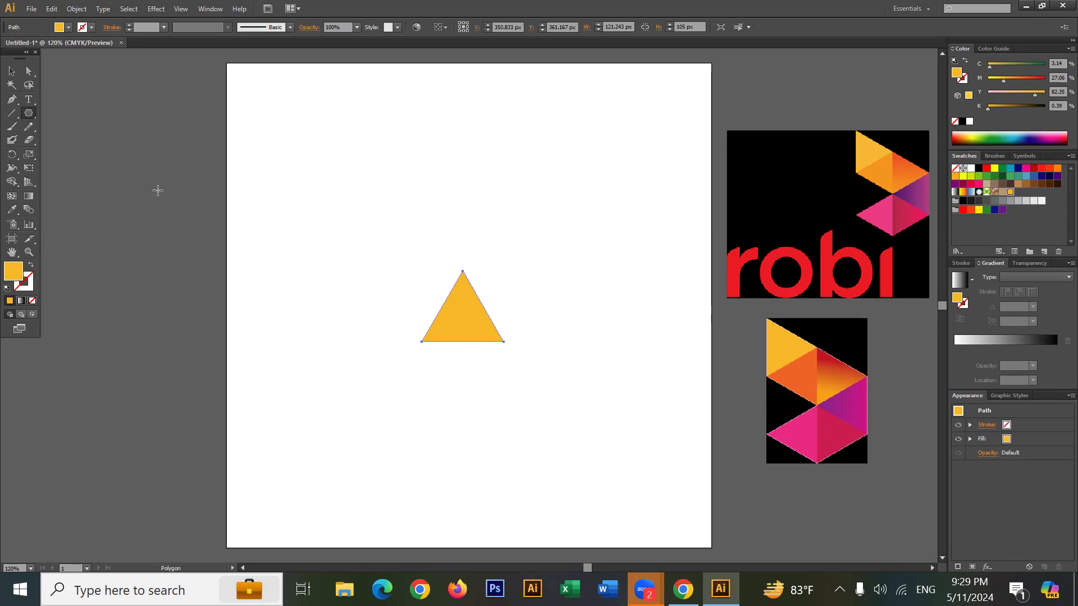
Try rotating the yellow triangle freehand about its centre, and undo each rotation.
{"action": "left_click", "coordinate": [12, 157]}
{"action": "left_click_drag", "start_coordinate": [463, 307], "coordinate": [464, 285]}
{"action": "key", "text": "ctrl+z"}
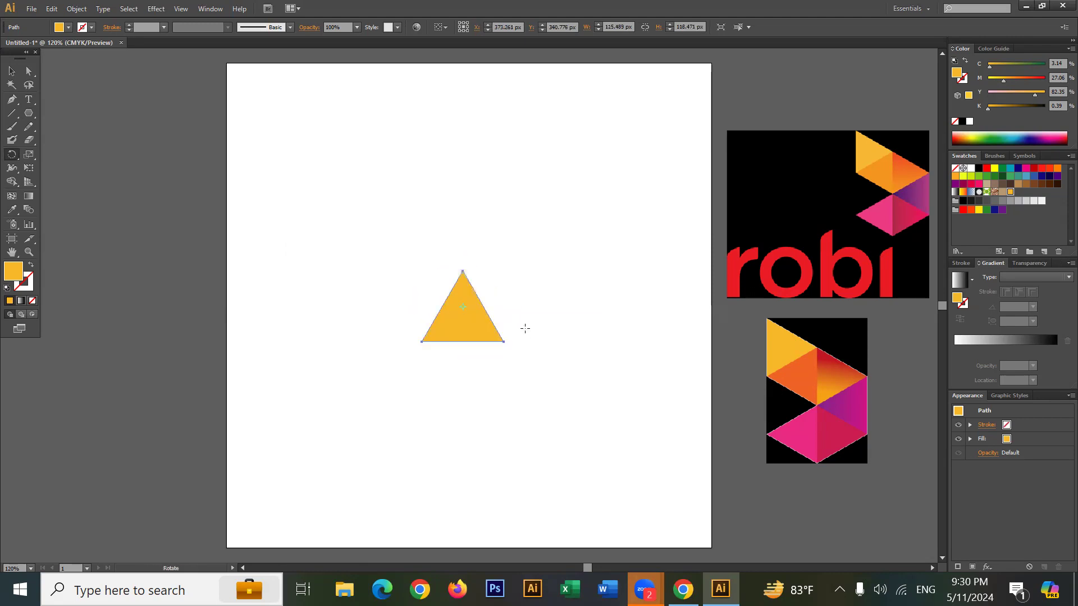
{"action": "left_click_drag", "start_coordinate": [462, 307], "coordinate": [461, 296]}
{"action": "key", "text": "ctrl+z"}
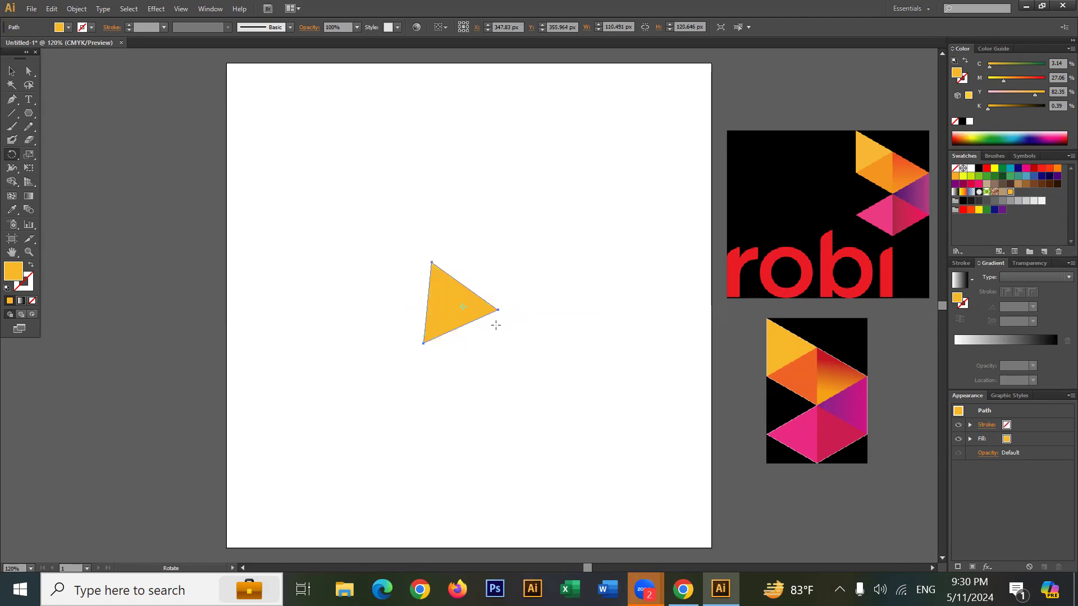
{"action": "key", "text": "ctrl+z"}
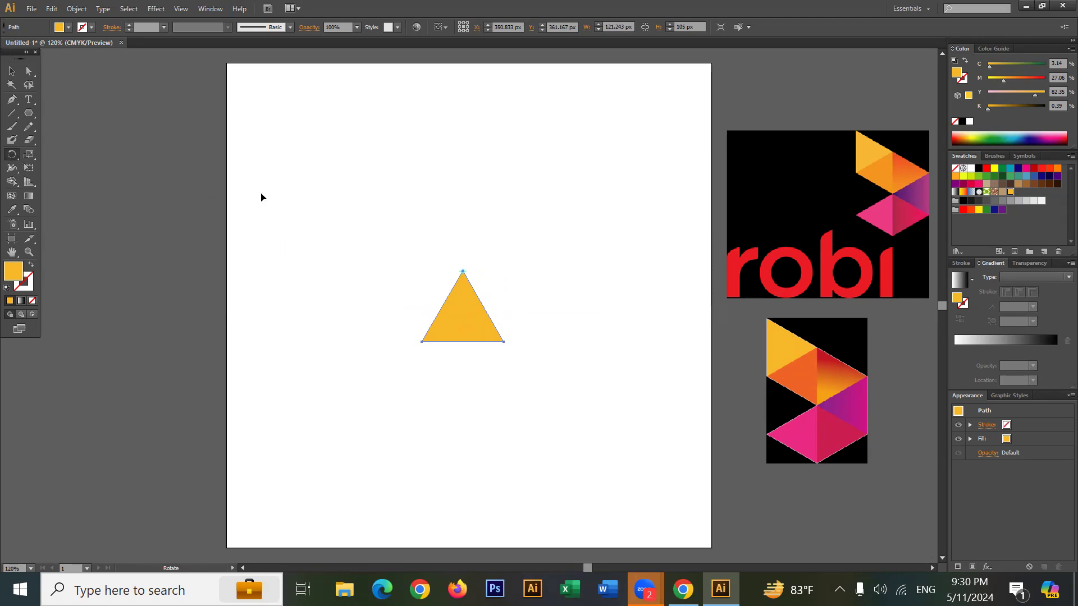
{"action": "left_click", "coordinate": [462, 271], "text": "alt"}
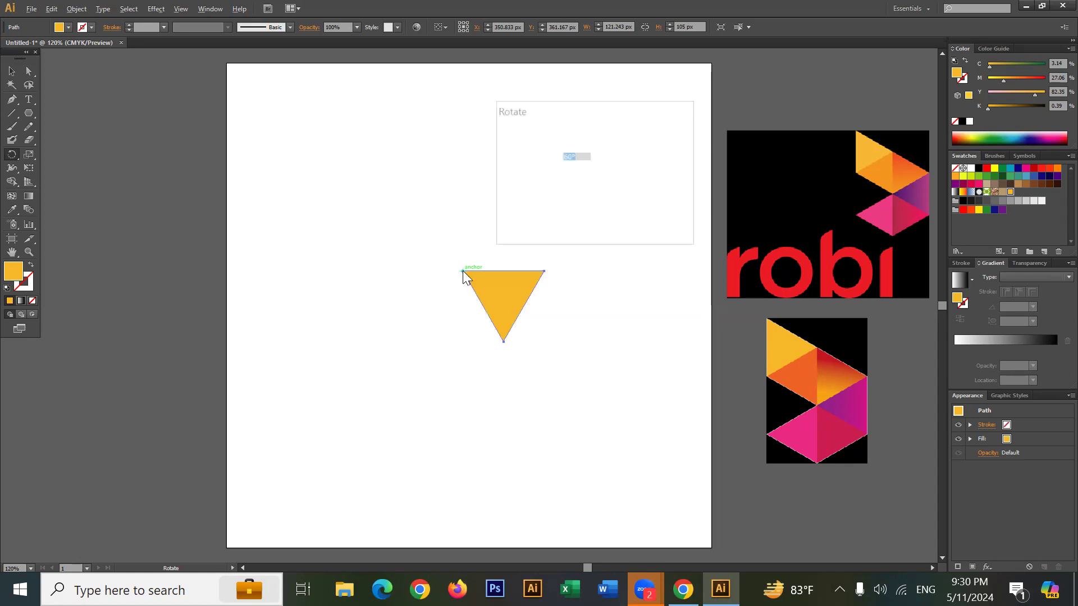
{"action": "left_click", "coordinate": [570, 157]}
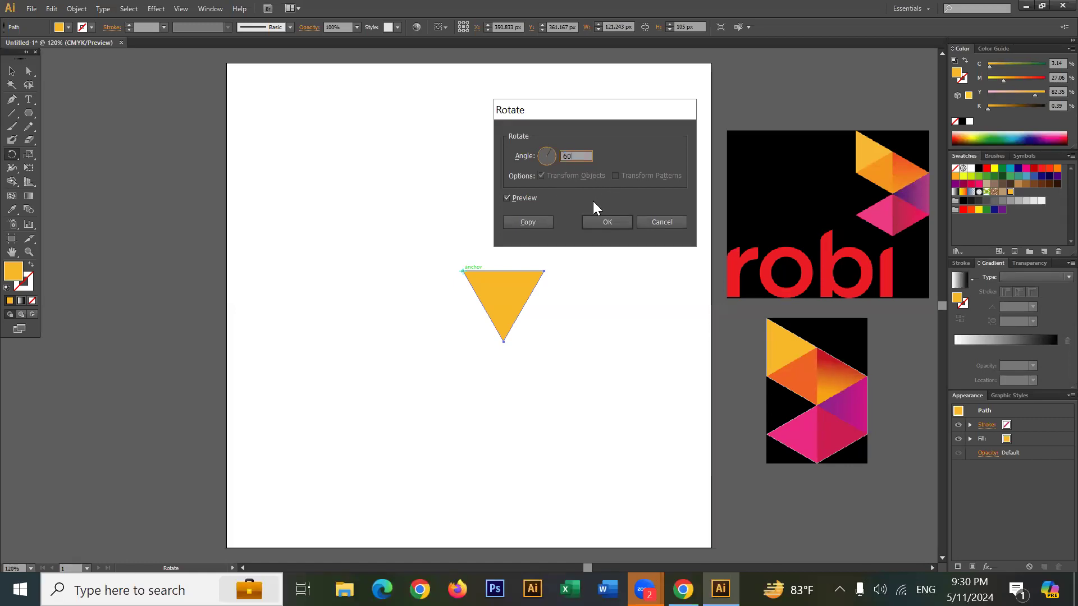
{"action": "left_click", "coordinate": [653, 219]}
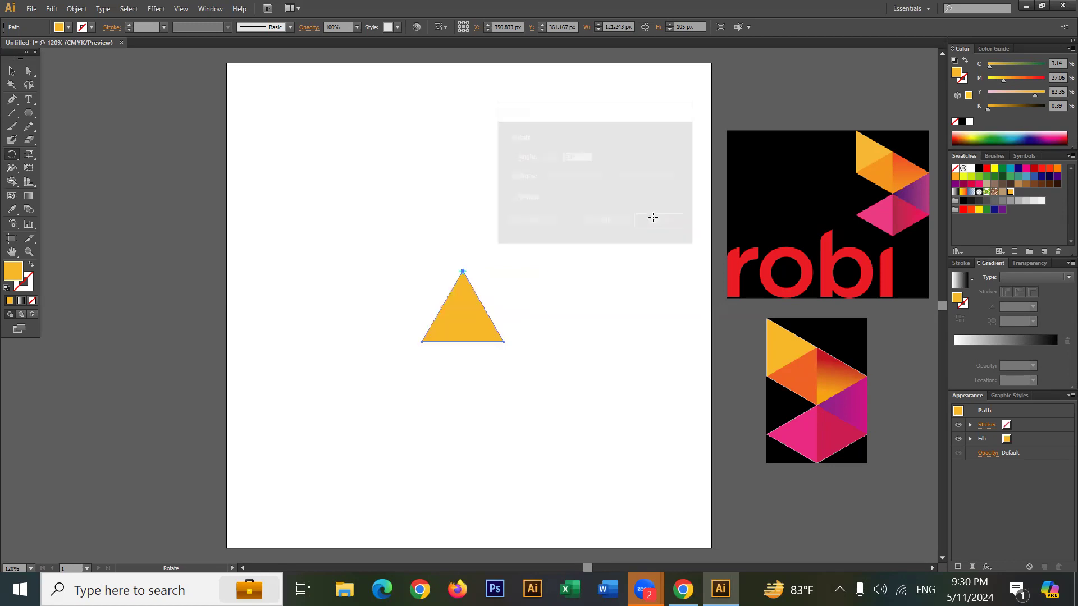
Rotate the triangle -90° about its top corner so it points right, checking the rotation with the preview.
{"action": "left_click", "coordinate": [462, 270], "text": "alt"}
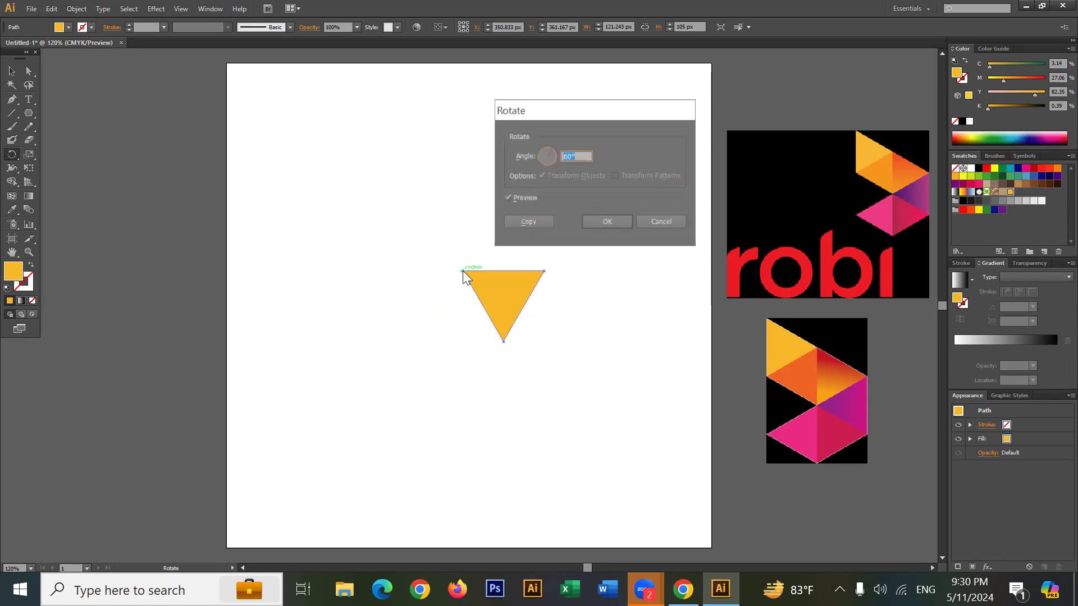
{"action": "left_click", "coordinate": [570, 157]}
{"action": "key", "text": "BackSpace"}
{"action": "key", "text": "BackSpace"}
{"action": "type", "text": "-90"}
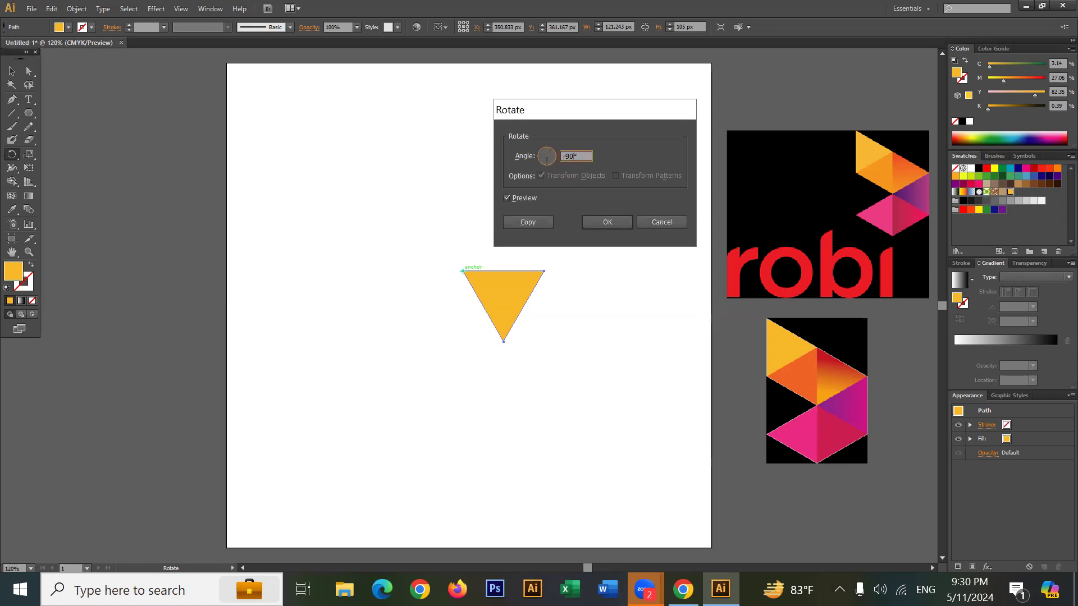
{"action": "left_click", "coordinate": [508, 197]}
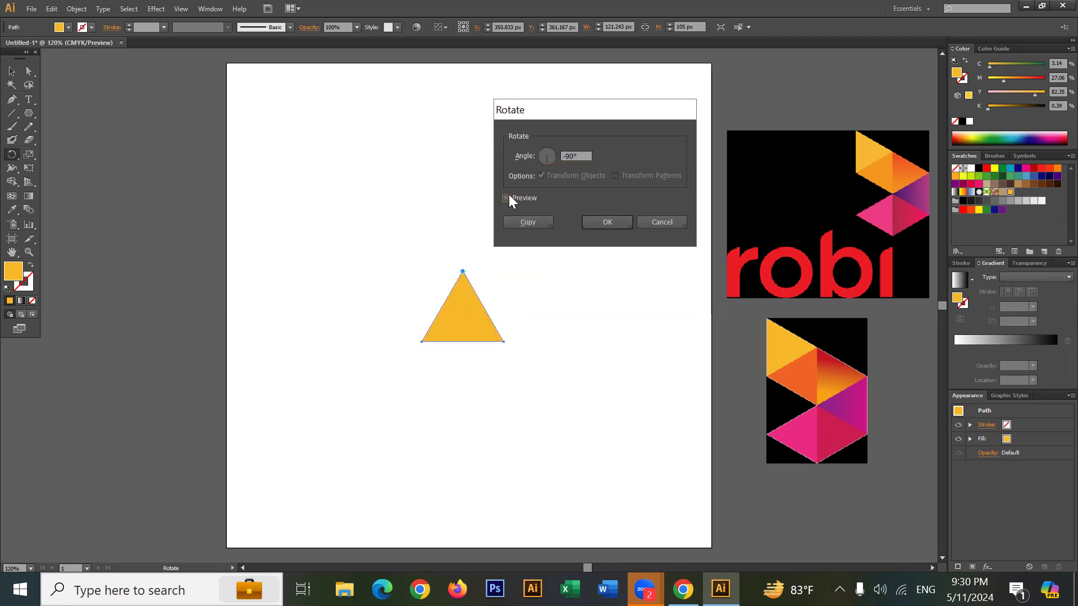
{"action": "left_click", "coordinate": [508, 196]}
{"action": "left_click", "coordinate": [508, 196]}
{"action": "left_click", "coordinate": [508, 196]}
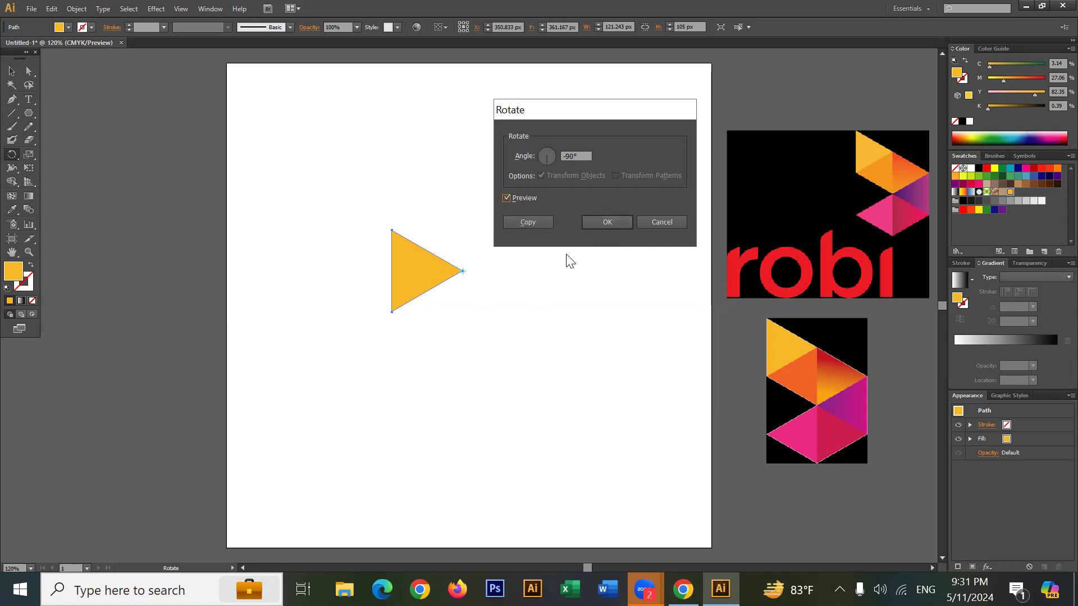
{"action": "left_click", "coordinate": [611, 222]}
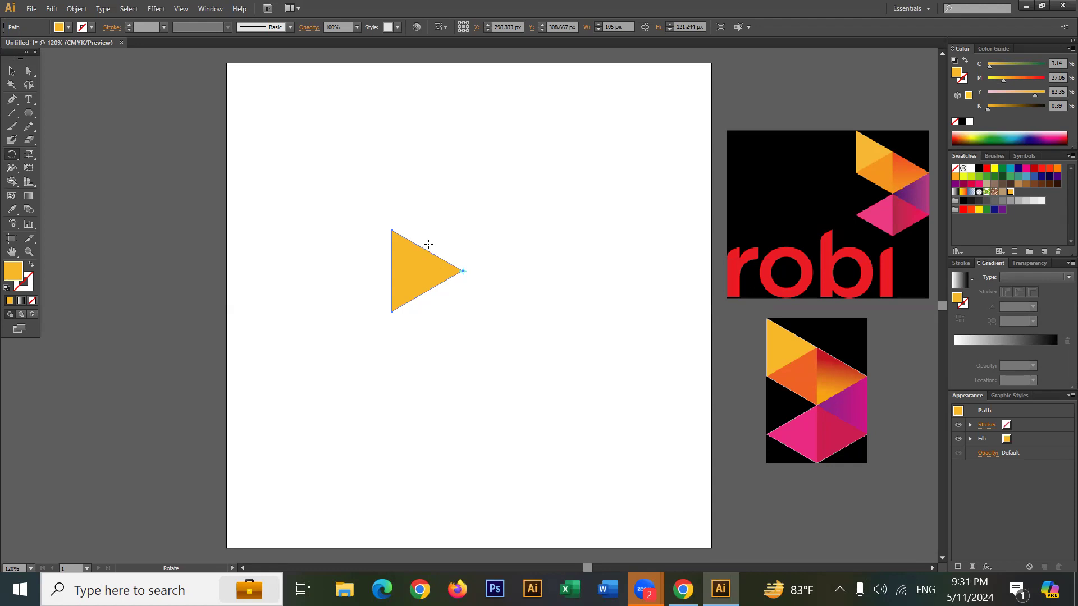
Make a copy of the triangle rotated 60° about its right-pointing corner, comparing the preview on and off.
{"action": "left_click", "coordinate": [462, 271], "text": "alt"}
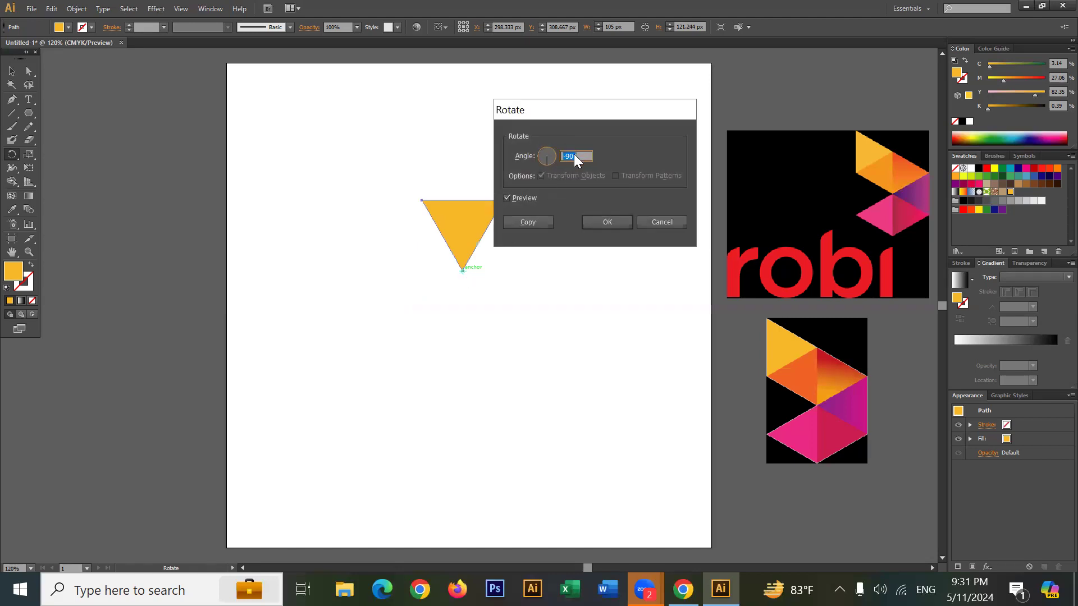
{"action": "left_click", "coordinate": [573, 157]}
{"action": "key", "text": "BackSpace"}
{"action": "key", "text": "BackSpace"}
{"action": "type", "text": "60"}
{"action": "left_click", "coordinate": [507, 198]}
{"action": "left_click", "coordinate": [506, 197]}
{"action": "left_click", "coordinate": [507, 197]}
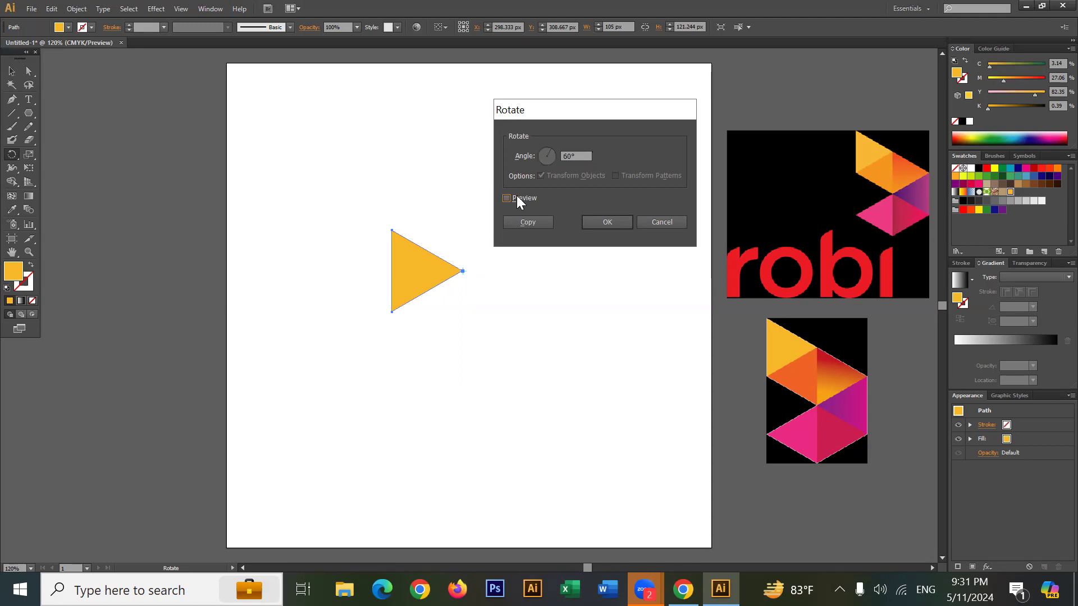
{"action": "left_click", "coordinate": [517, 195]}
{"action": "left_click", "coordinate": [517, 196]}
{"action": "left_click", "coordinate": [517, 195]}
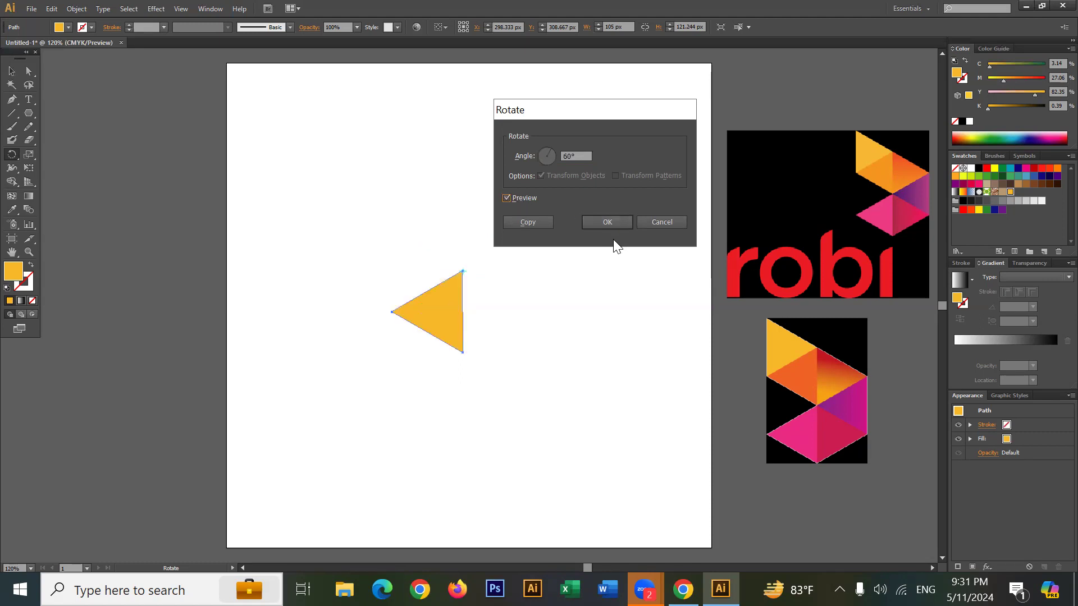
{"action": "left_click", "coordinate": [532, 224]}
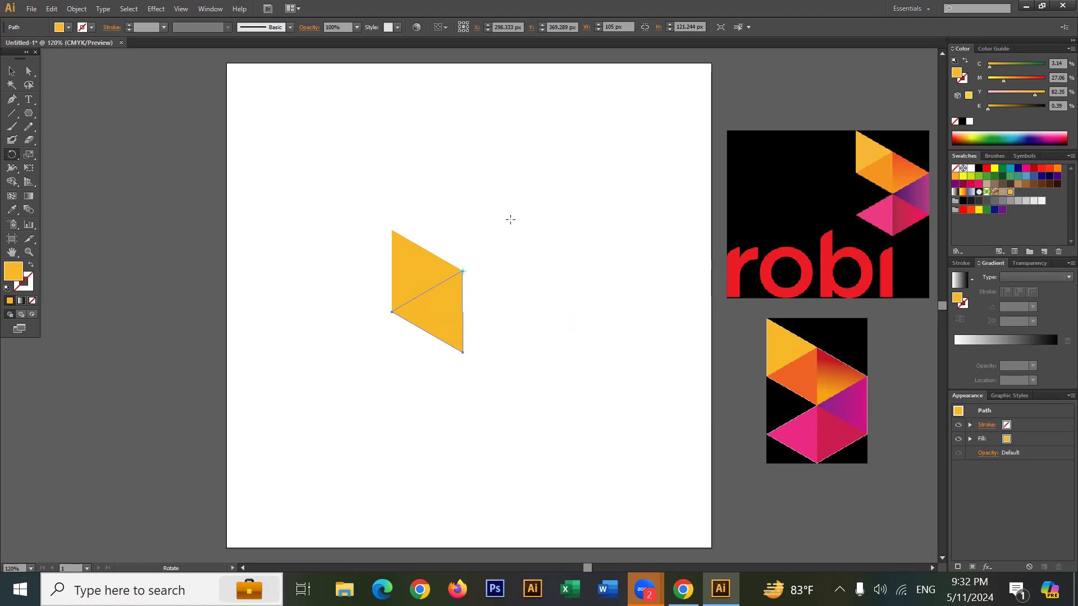
Repeat the 60° rotated copy four more times to complete the hexagon, and deselect it.
{"action": "key", "text": "ctrl+d"}
{"action": "key", "text": "ctrl+d"}
{"action": "key", "text": "ctrl+d"}
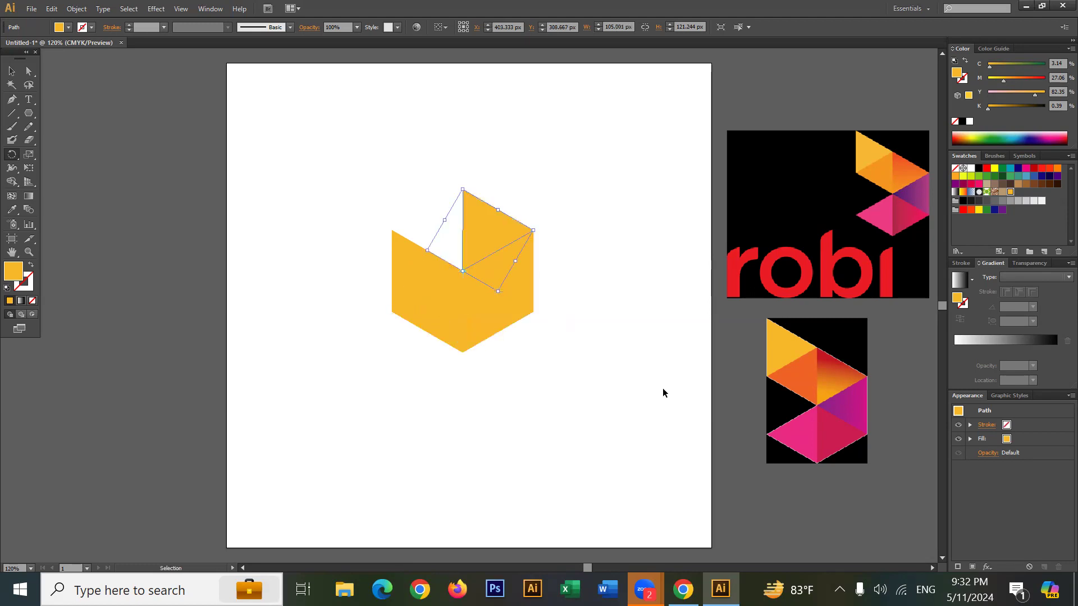
{"action": "key", "text": "ctrl+d"}
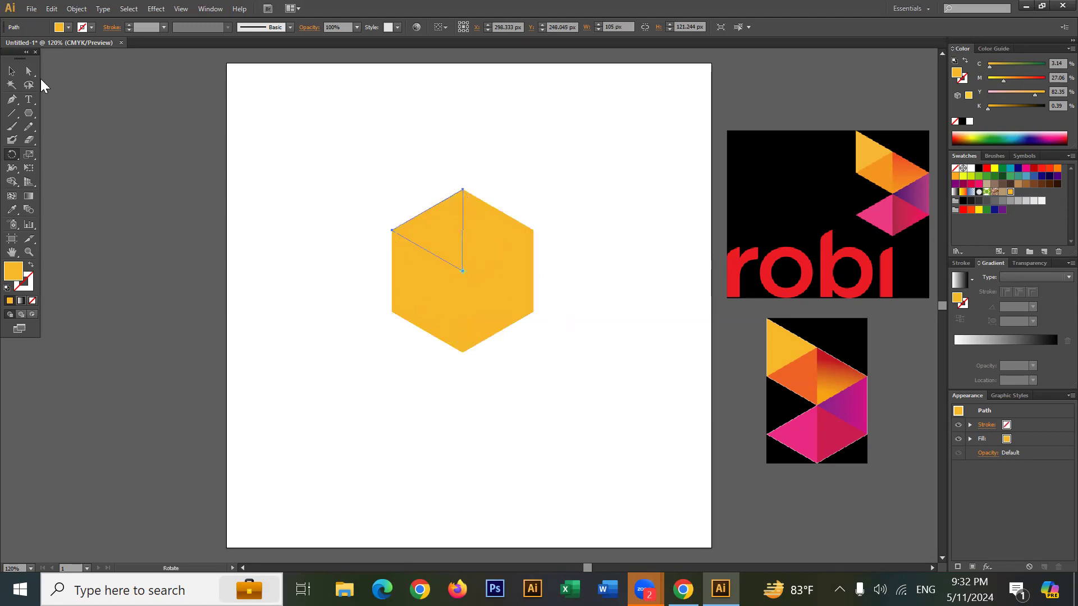
{"action": "left_click", "coordinate": [14, 78]}
{"action": "left_click", "coordinate": [426, 187]}
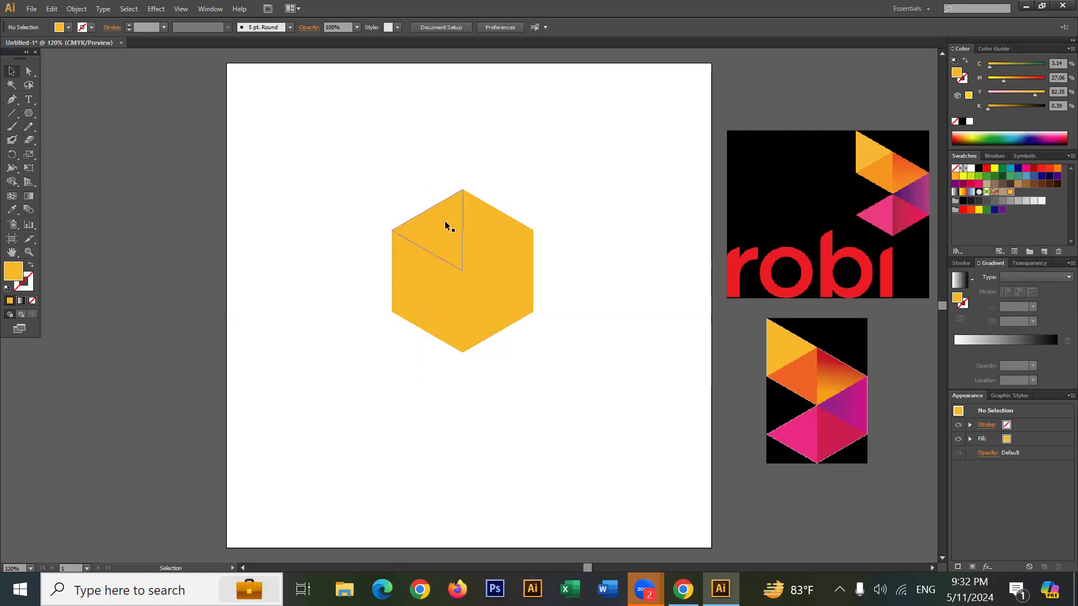
{"action": "left_click", "coordinate": [420, 285]}
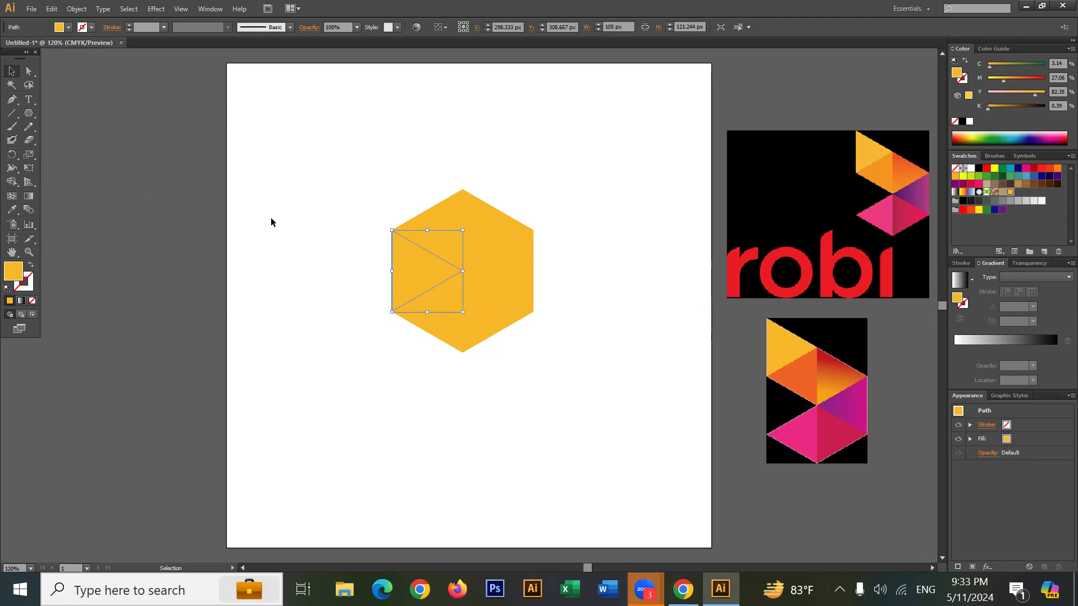
{"action": "left_click", "coordinate": [351, 204]}
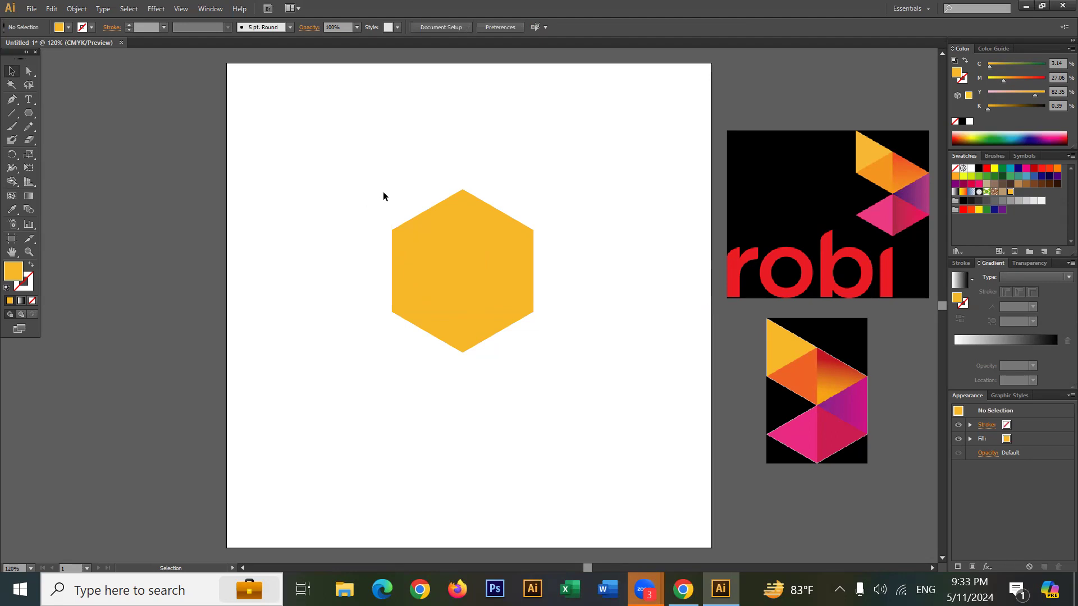
{"action": "left_click", "coordinate": [422, 291]}
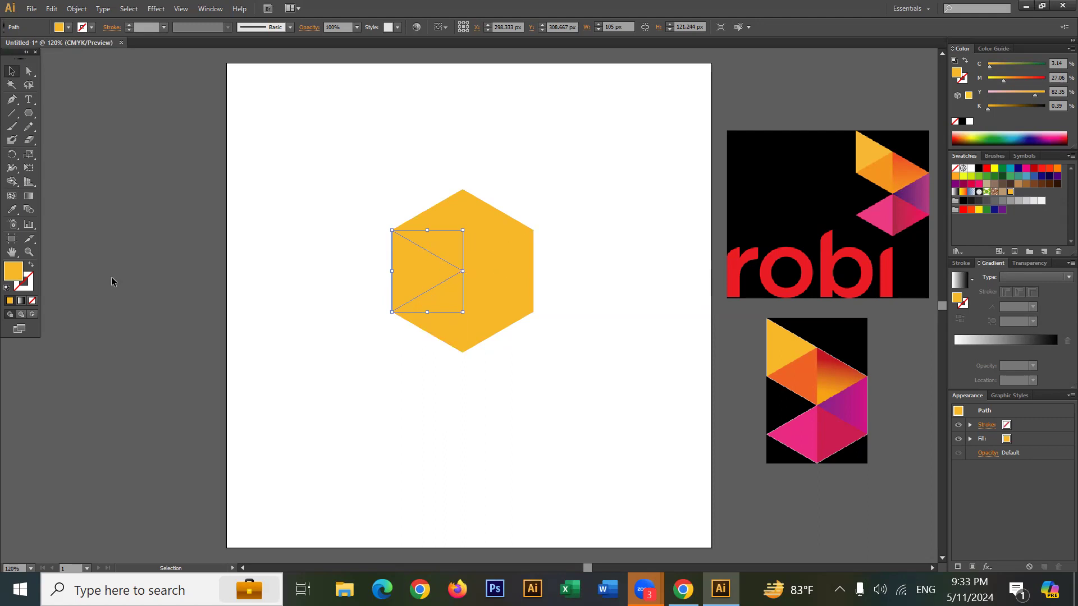
{"action": "left_click", "coordinate": [338, 232]}
Reflect the hexagon's left triangle across the horizontal axis through its upper-left corner, without keeping a copy, and deselect it.
{"action": "left_click", "coordinate": [427, 262]}
{"action": "left_click", "coordinate": [17, 159]}
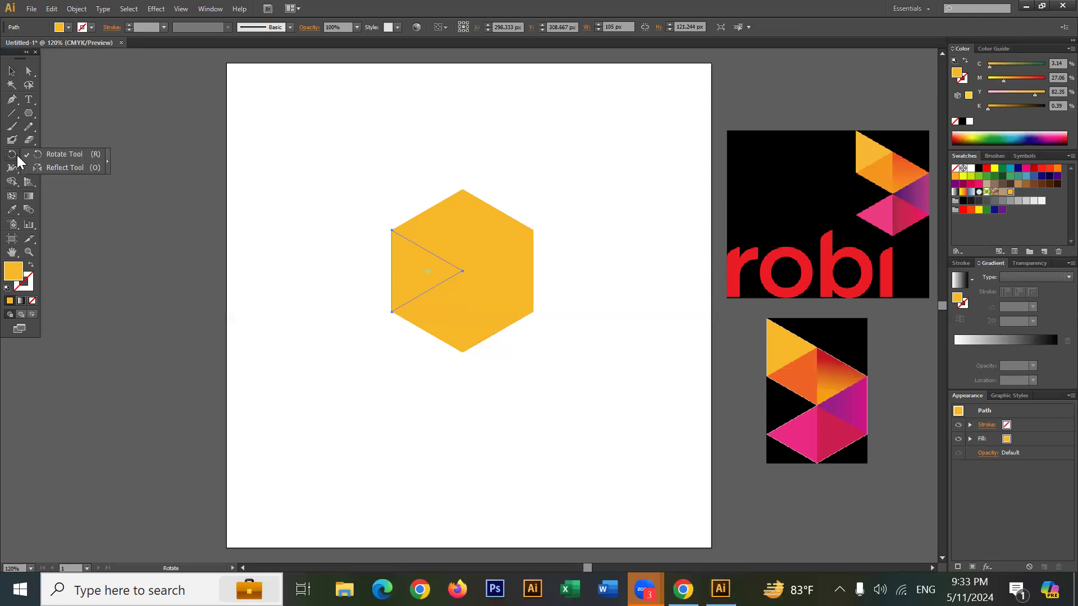
{"action": "left_click", "coordinate": [74, 167]}
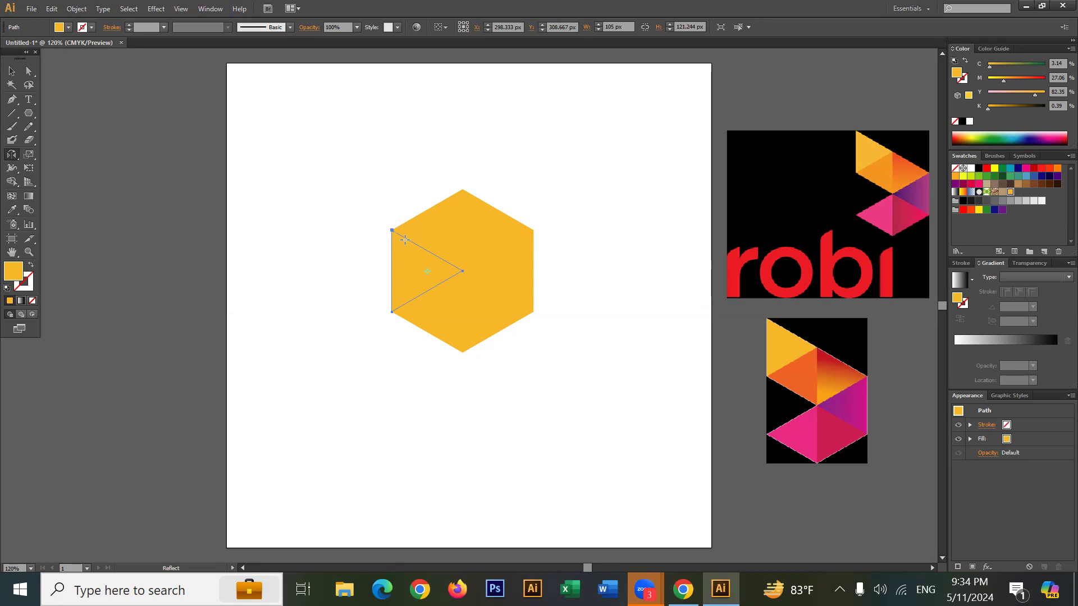
{"action": "left_click_drag", "start_coordinate": [428, 272], "coordinate": [421, 262]}
{"action": "key", "text": "ctrl+z"}
{"action": "left_click", "coordinate": [412, 261]}
{"action": "left_click", "coordinate": [8, 158]}
{"action": "left_click", "coordinate": [392, 230], "text": "alt"}
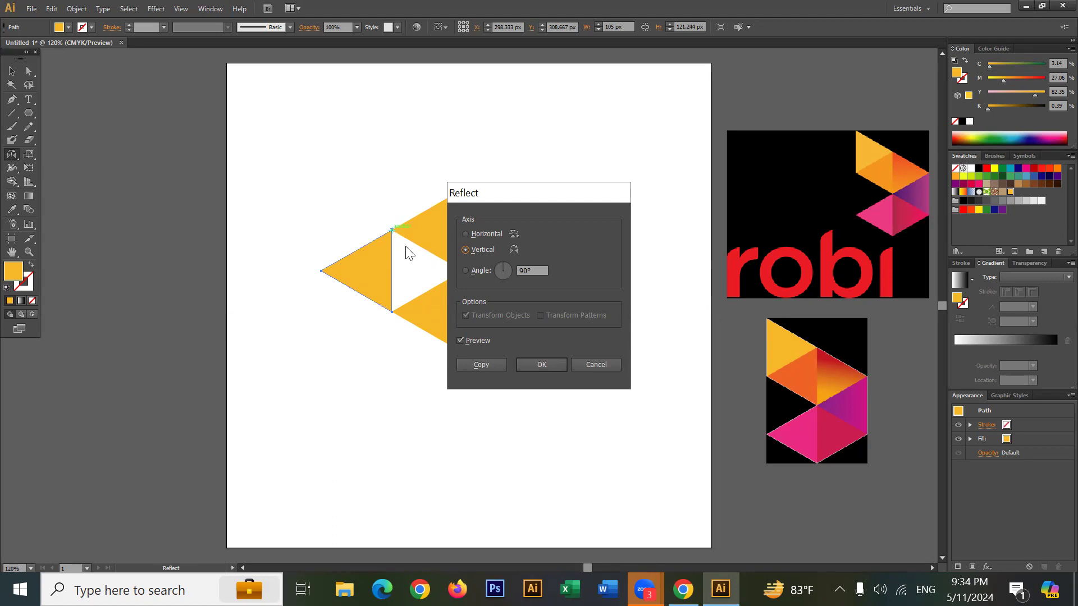
{"action": "left_click", "coordinate": [472, 233]}
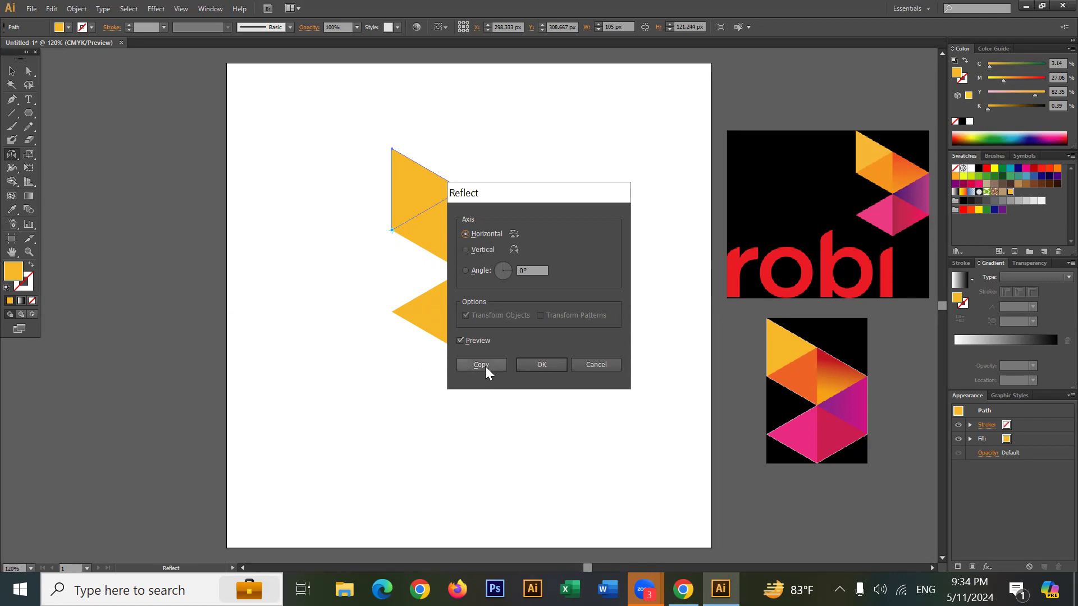
{"action": "left_click", "coordinate": [533, 365]}
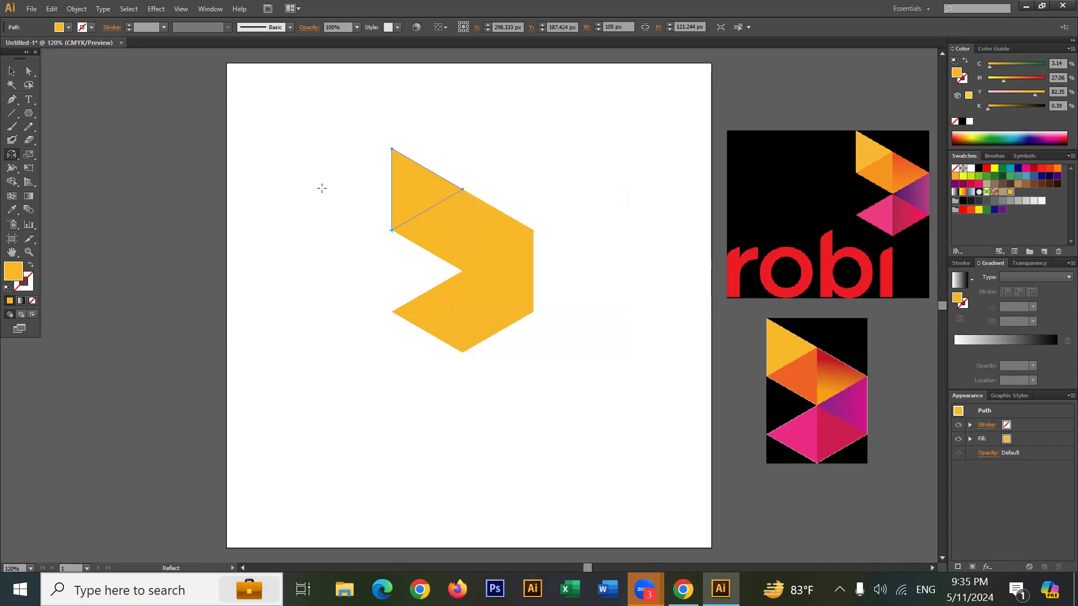
{"action": "left_click", "coordinate": [12, 71]}
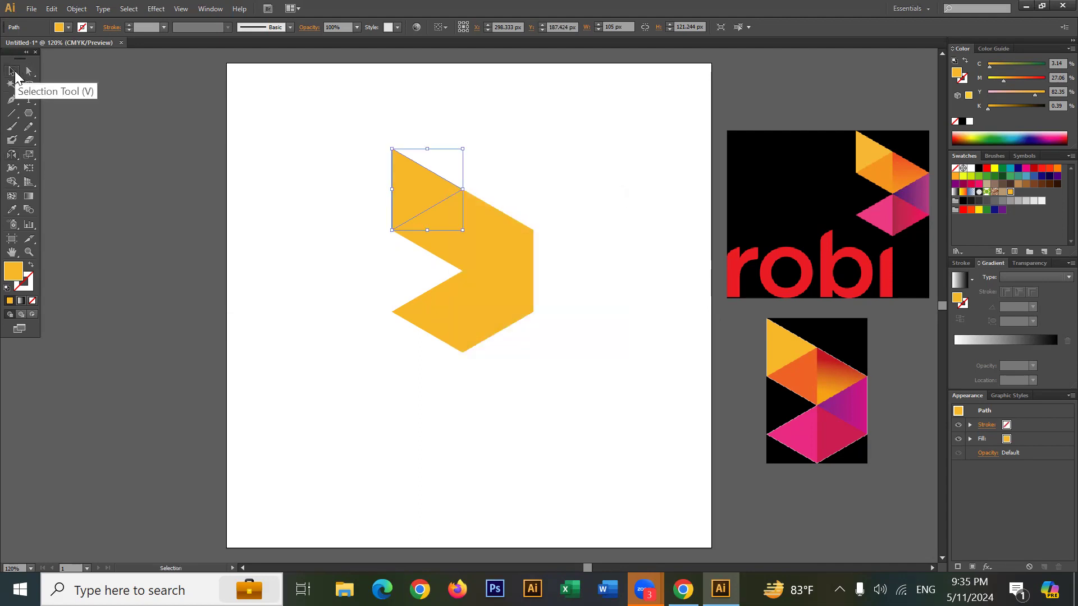
{"action": "left_click", "coordinate": [218, 123]}
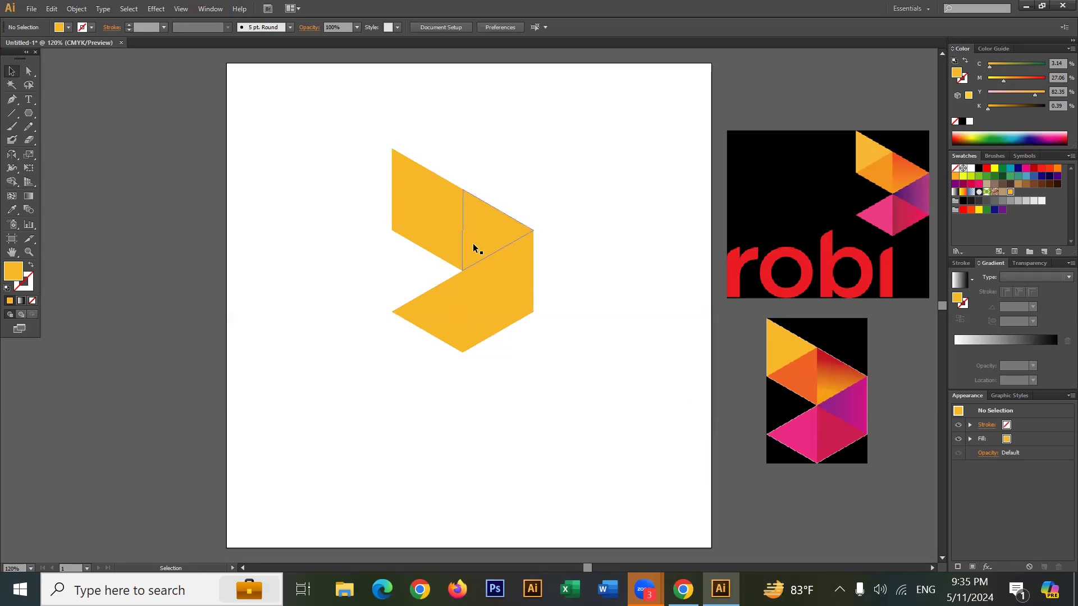
{"action": "left_click", "coordinate": [414, 206]}
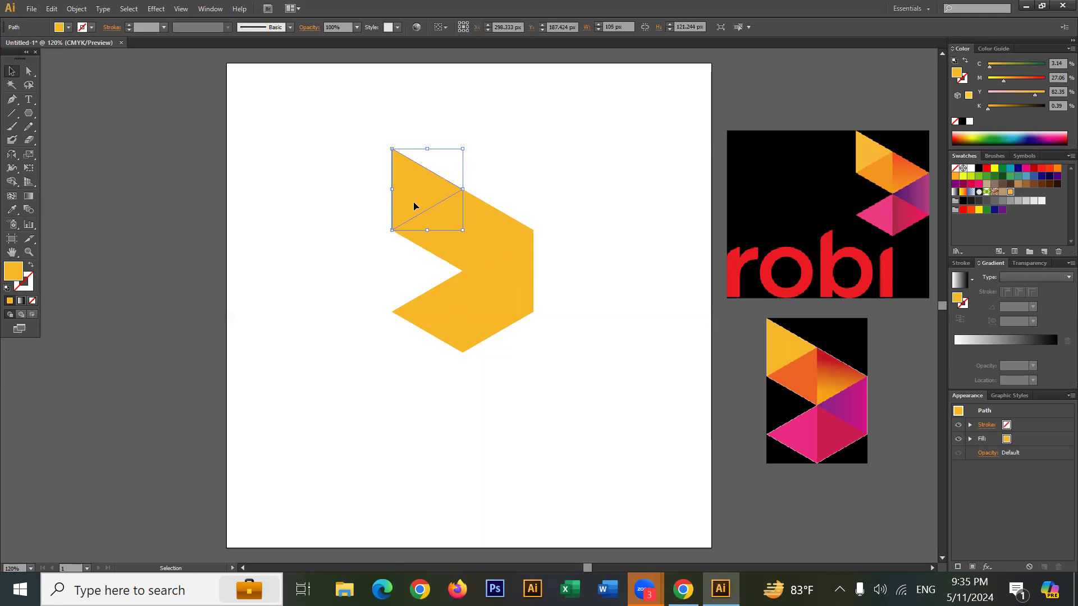
{"action": "left_click", "coordinate": [564, 207]}
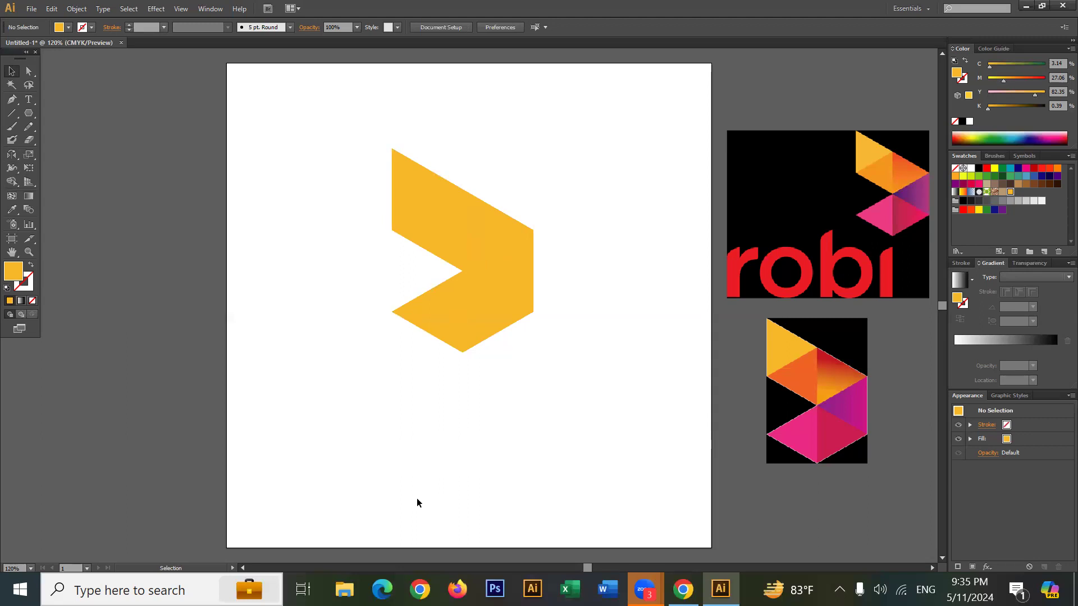
{"action": "left_click", "coordinate": [402, 210]}
{"action": "left_click", "coordinate": [12, 208]}
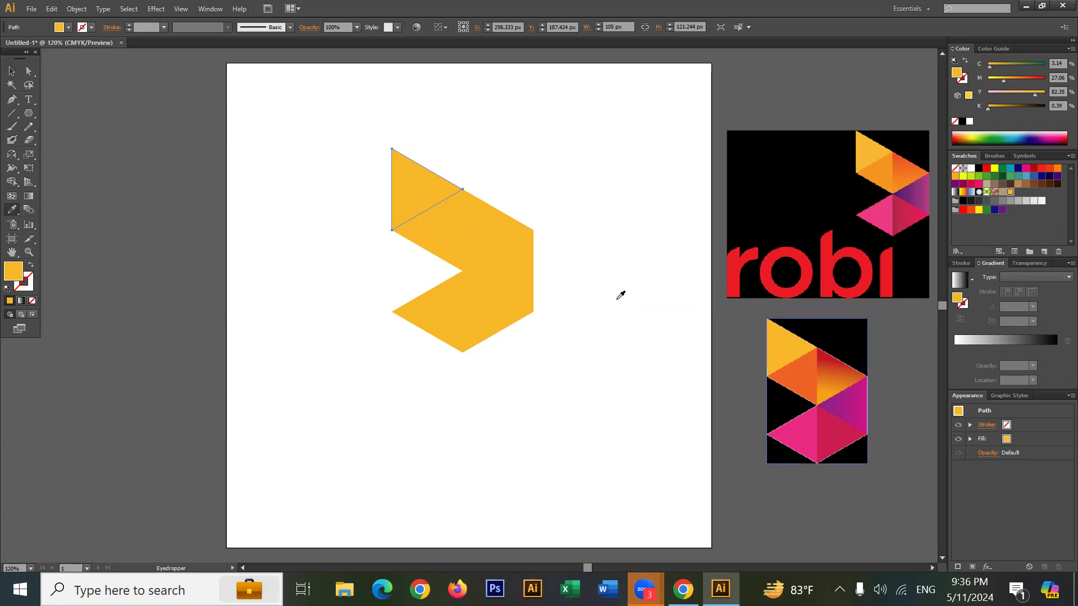
Fill the triangle directly below the symbol's top one with the orange sampled from the matching triangle of the lower reference image.
{"action": "key", "text": "v"}
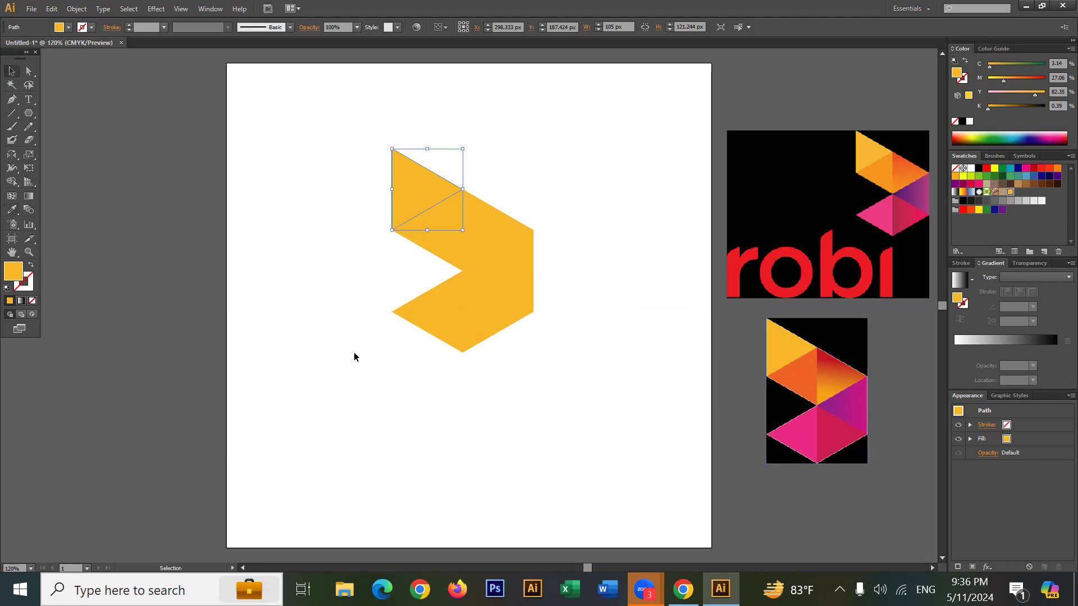
{"action": "left_click", "coordinate": [445, 247]}
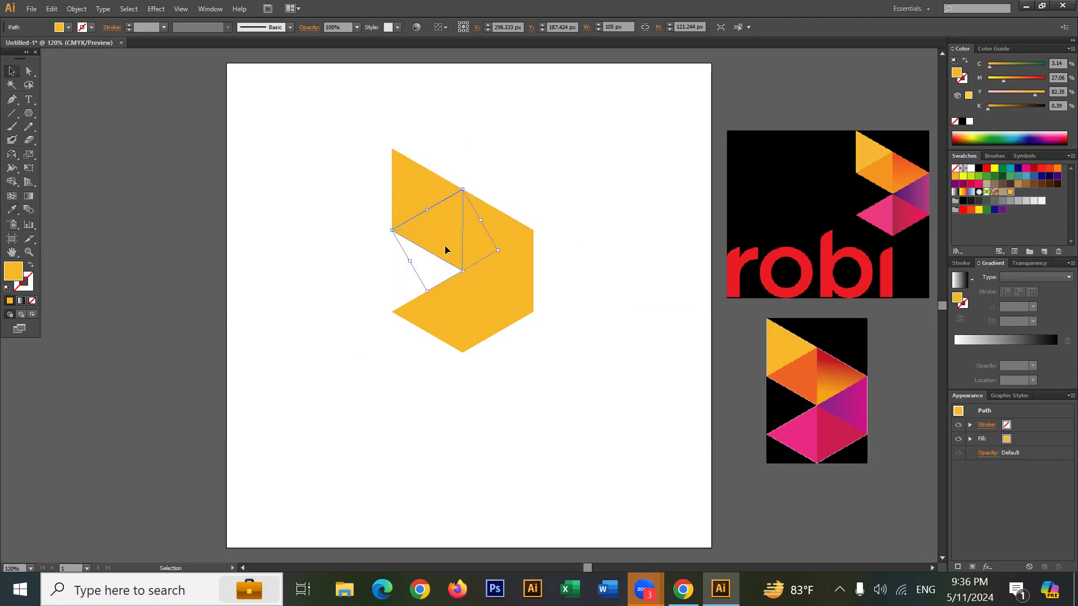
{"action": "left_click", "coordinate": [11, 210]}
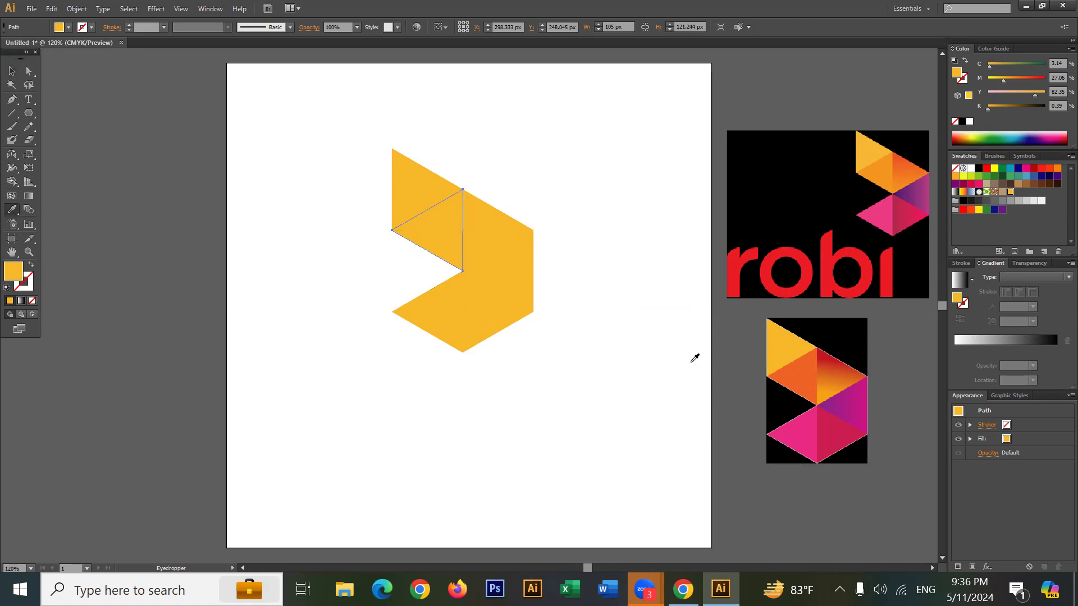
{"action": "left_click", "coordinate": [802, 382]}
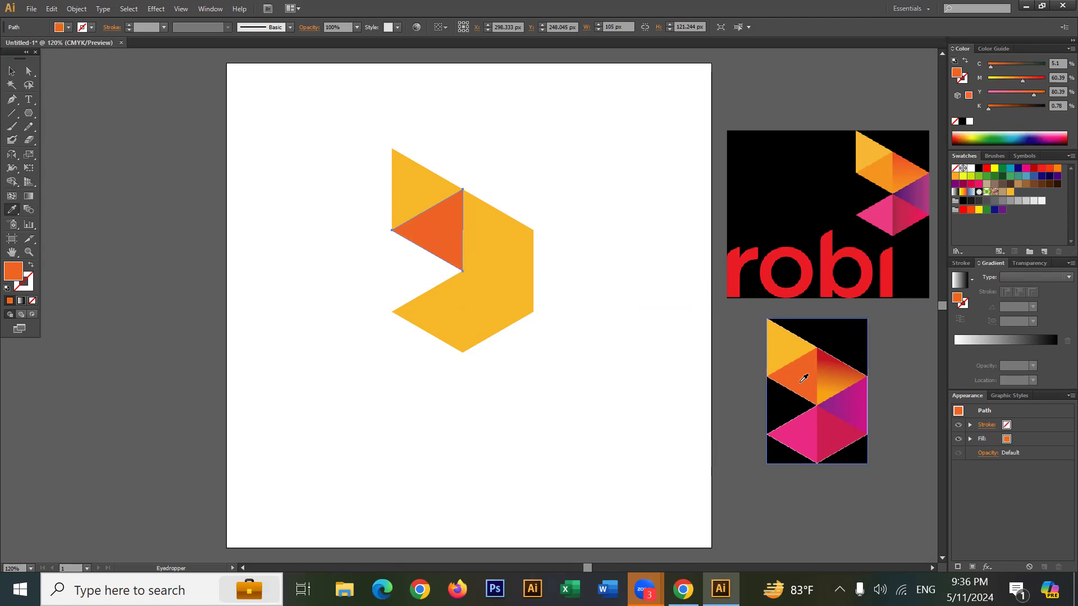
Try a linear gradient on the orange triangle, setting its first stop to the light orange swatch (M=35, Y=85), and deselect it.
{"action": "left_click", "coordinate": [11, 72]}
{"action": "left_click", "coordinate": [265, 156]}
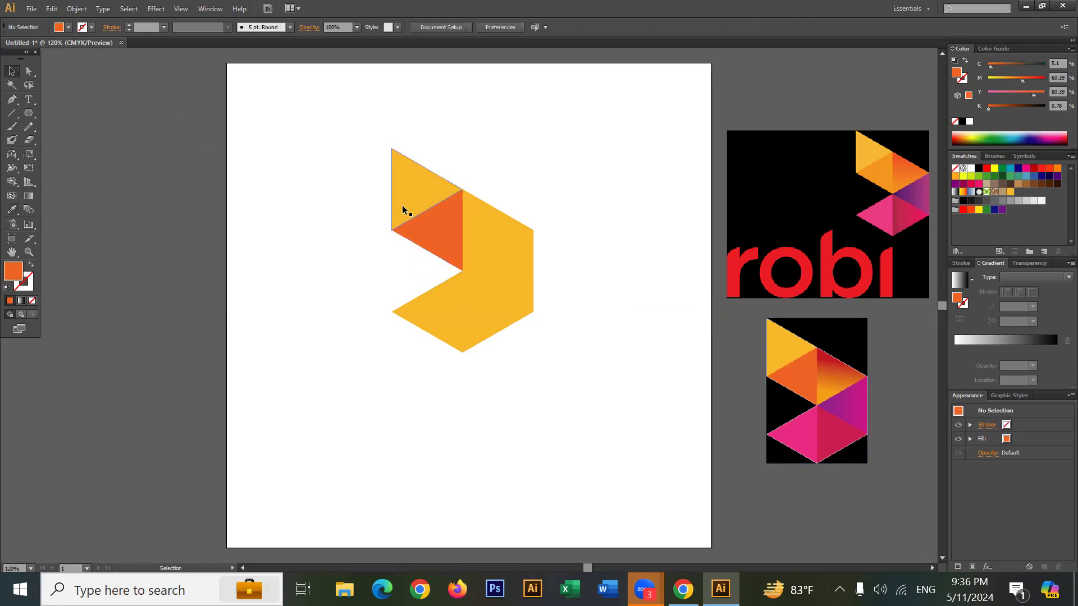
{"action": "left_click", "coordinate": [436, 244]}
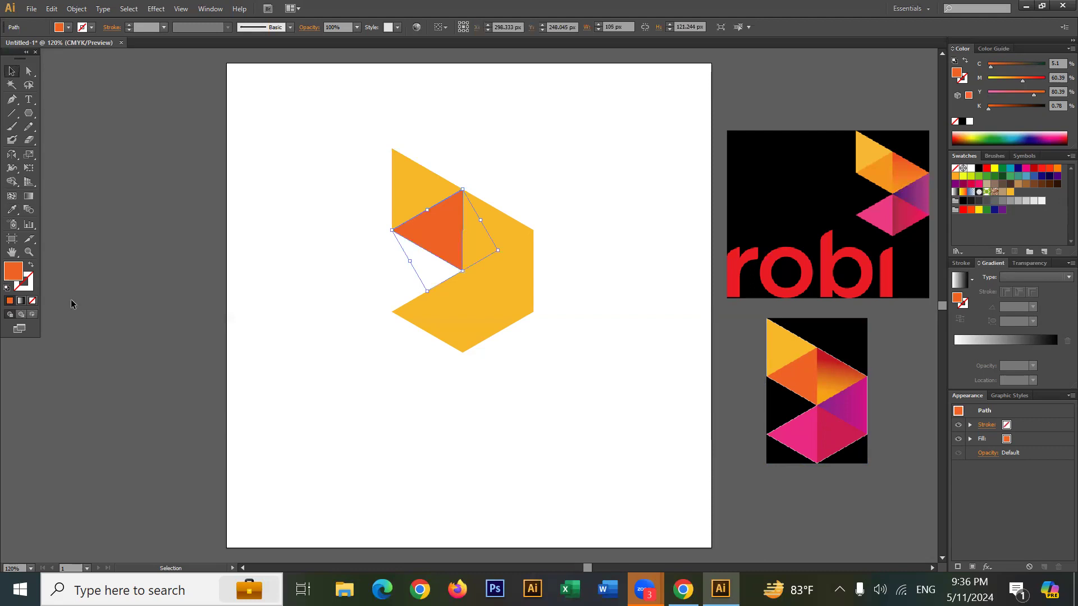
{"action": "left_click", "coordinate": [22, 300]}
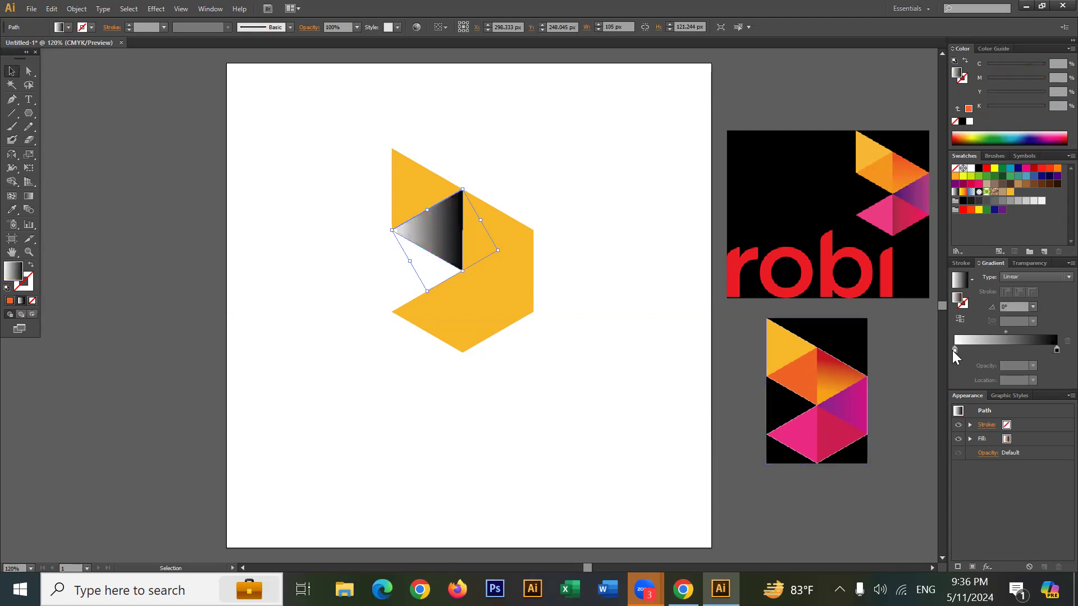
{"action": "double_click", "coordinate": [954, 349]}
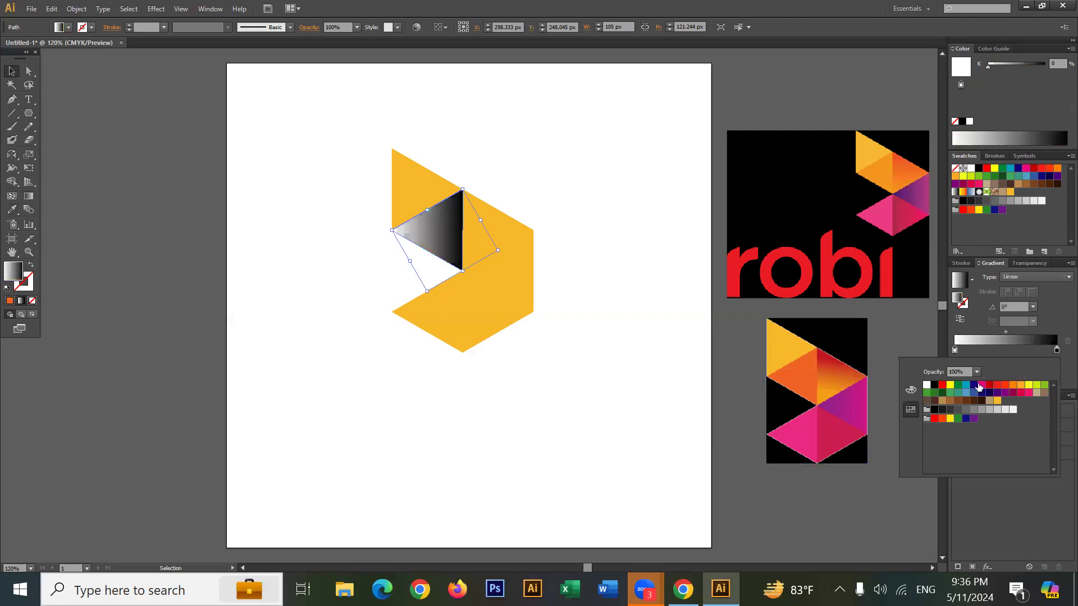
{"action": "left_click", "coordinate": [1012, 385]}
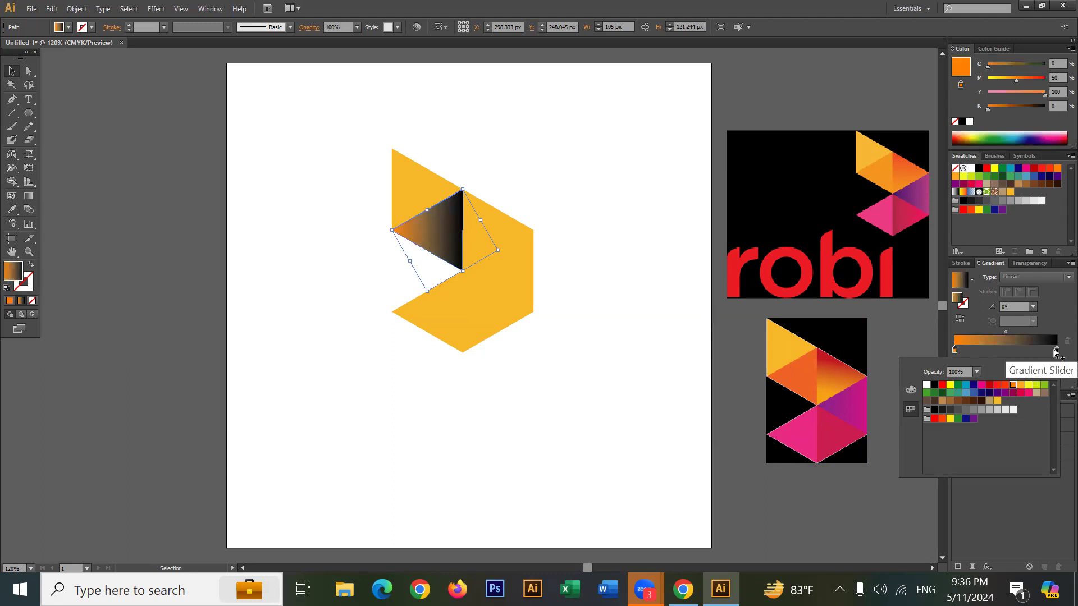
{"action": "left_click", "coordinate": [1021, 386]}
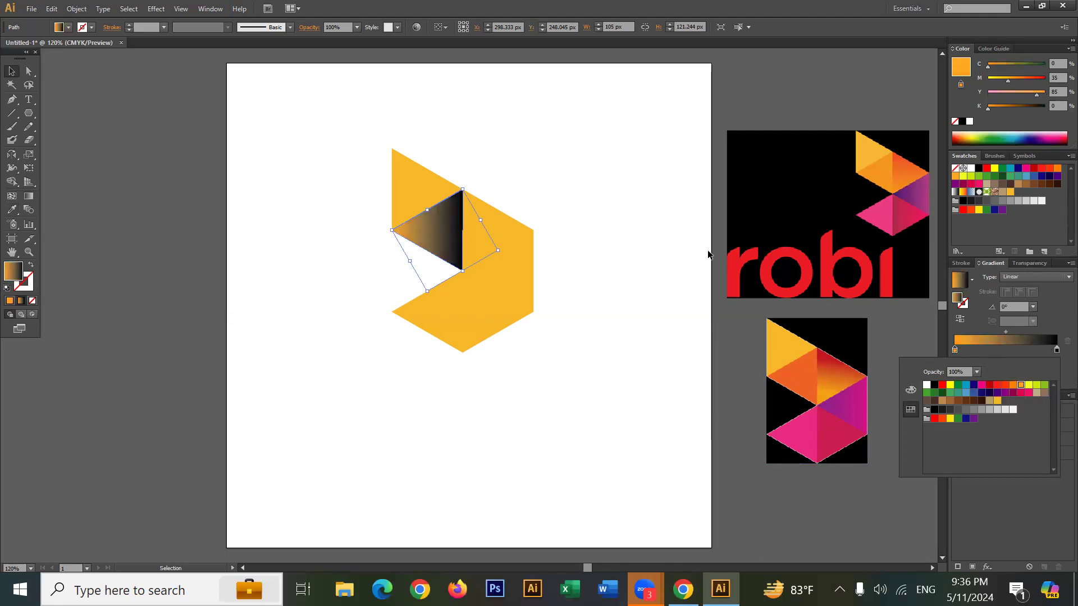
{"action": "key", "text": "Escape"}
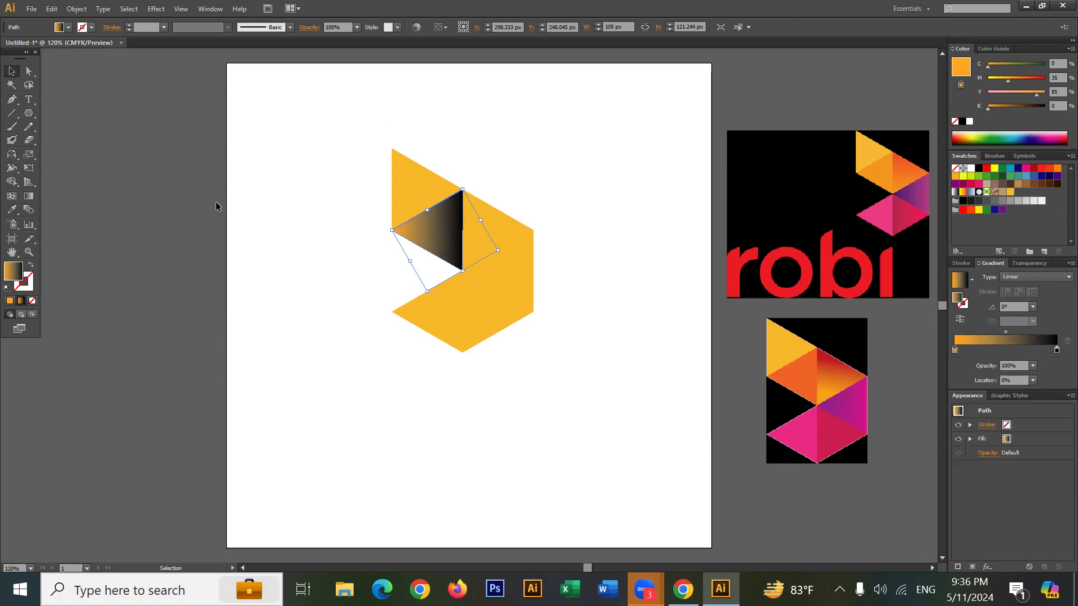
{"action": "left_click", "coordinate": [224, 207]}
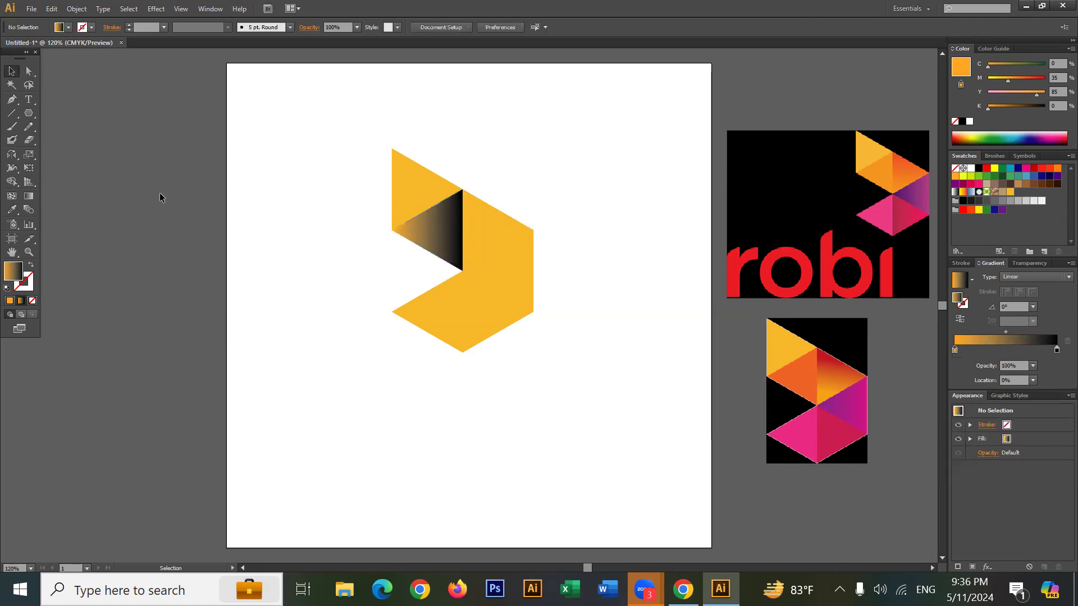
Refill the gradient triangle with the solid orange sampled from the matching triangle of the lower reference image, and deselect it.
{"action": "left_click", "coordinate": [11, 213]}
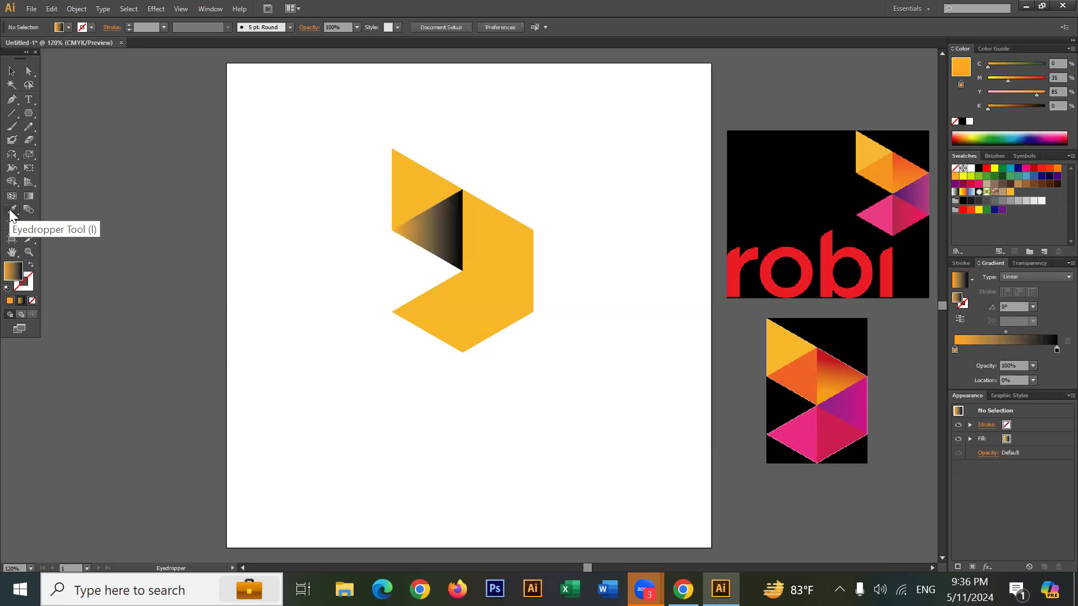
{"action": "left_click", "coordinate": [801, 379]}
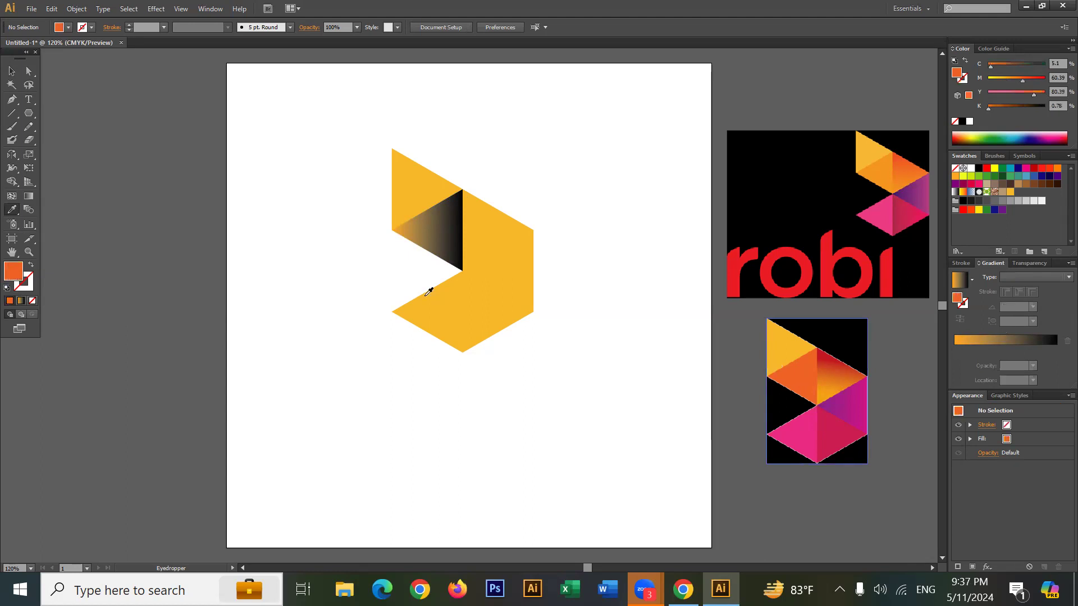
{"action": "left_click", "coordinate": [8, 70]}
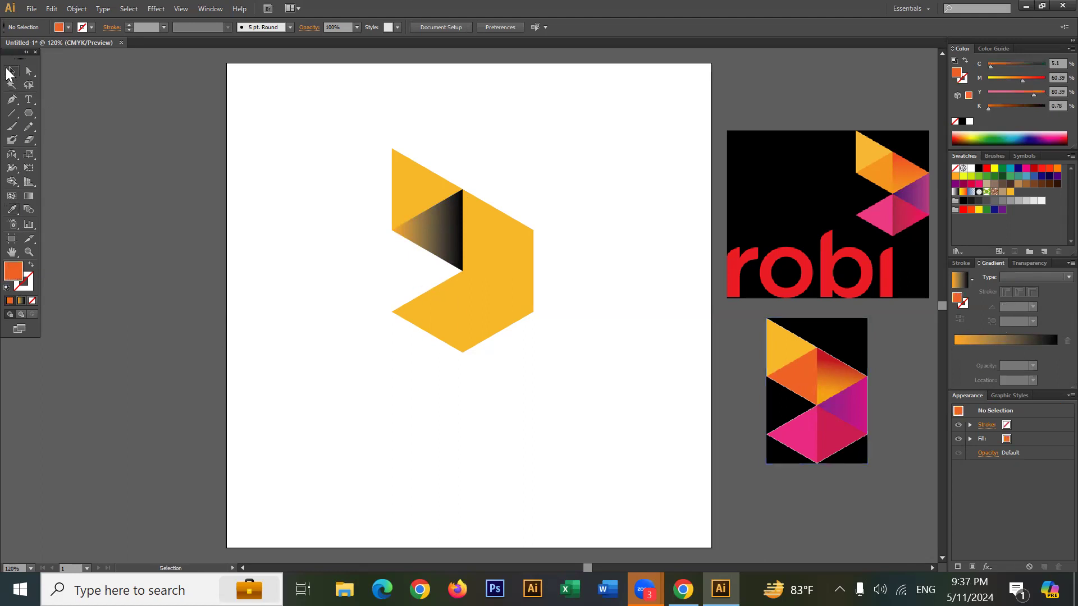
{"action": "left_click", "coordinate": [443, 227]}
{"action": "left_click", "coordinate": [11, 209]}
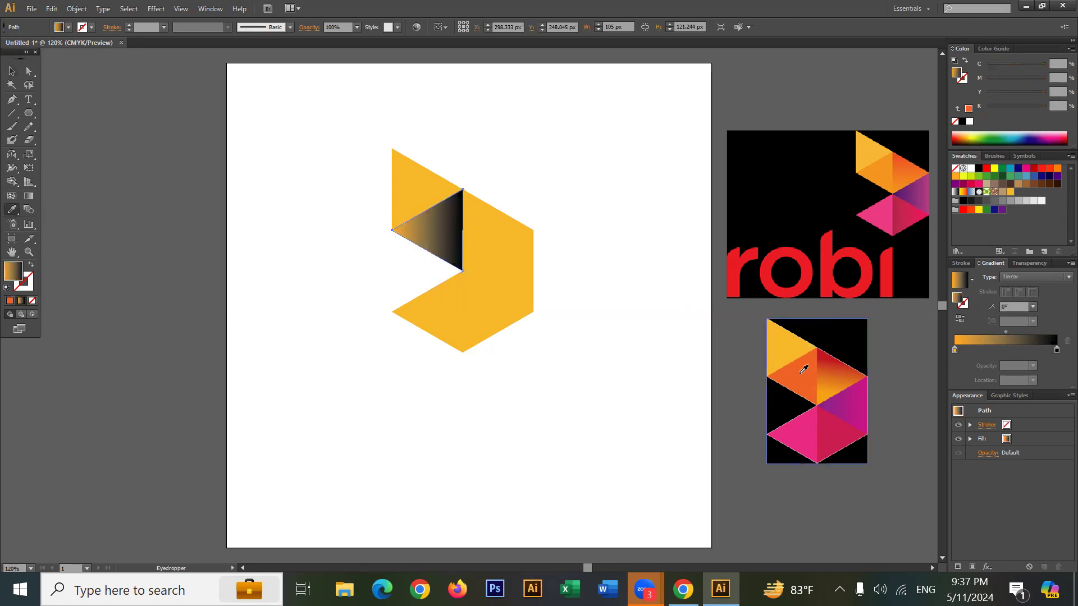
{"action": "left_click", "coordinate": [804, 364]}
{"action": "left_click", "coordinate": [13, 71]}
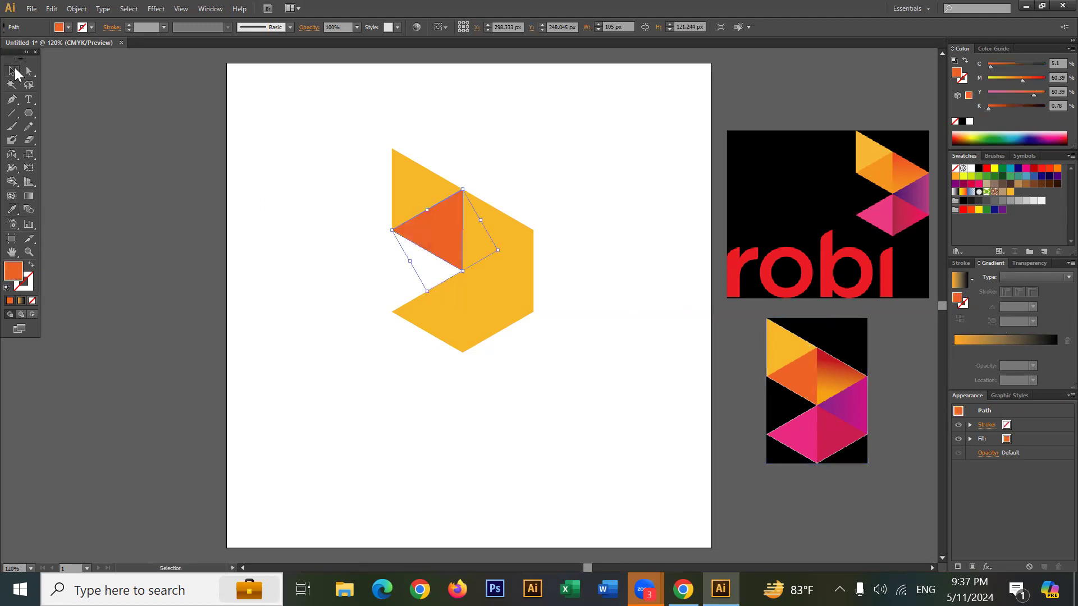
{"action": "left_click", "coordinate": [267, 194]}
Fill the hexagon's upper-right triangle with the dark orange sampled from the middle of the matching gradient triangle in the lower reference image.
{"action": "left_click", "coordinate": [504, 235]}
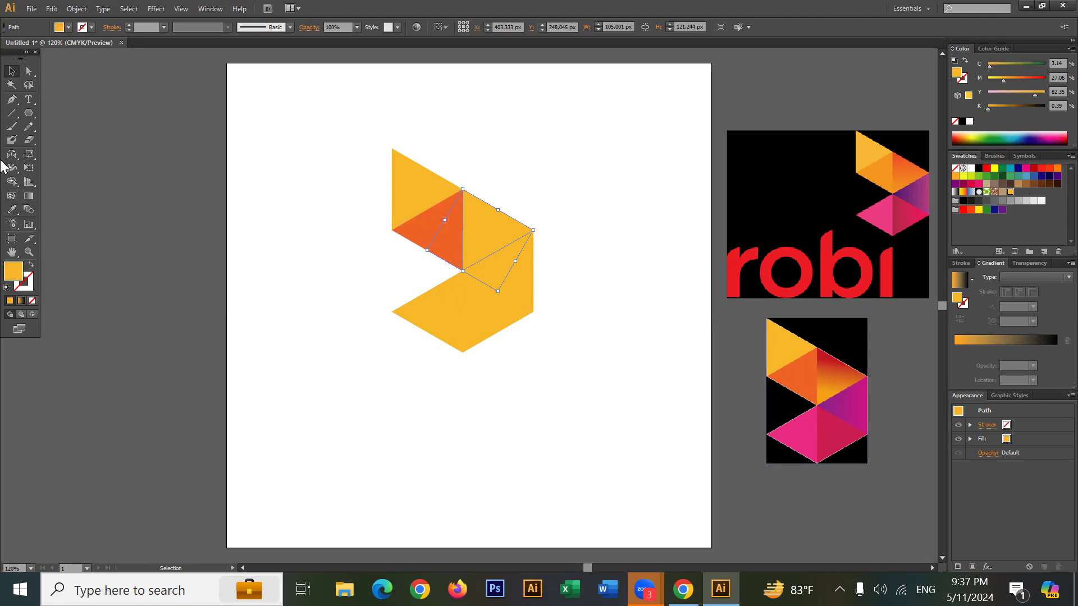
{"action": "left_click", "coordinate": [12, 210]}
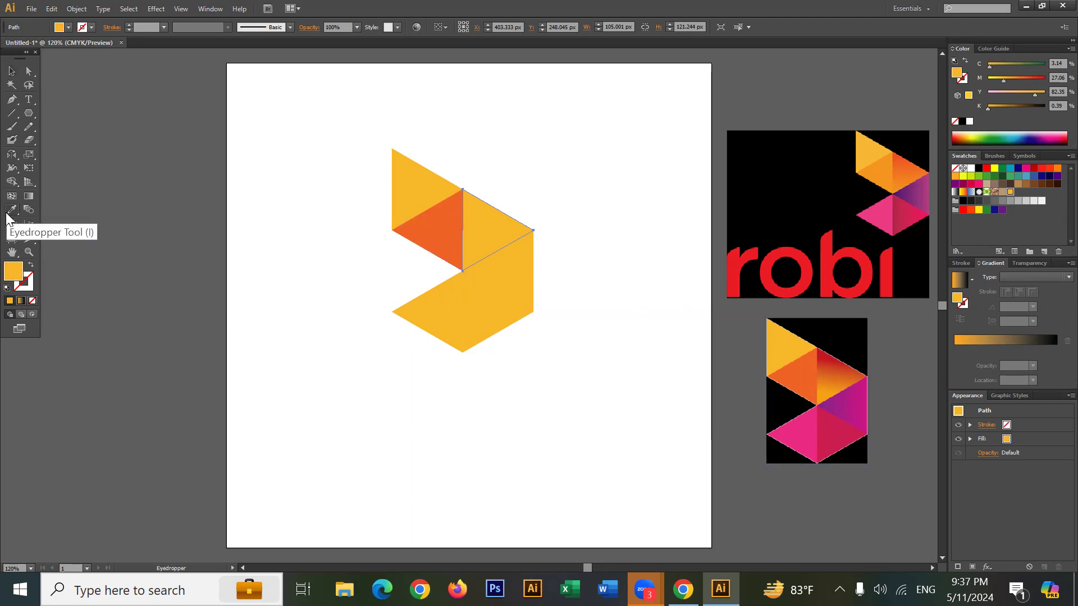
{"action": "left_click", "coordinate": [831, 374]}
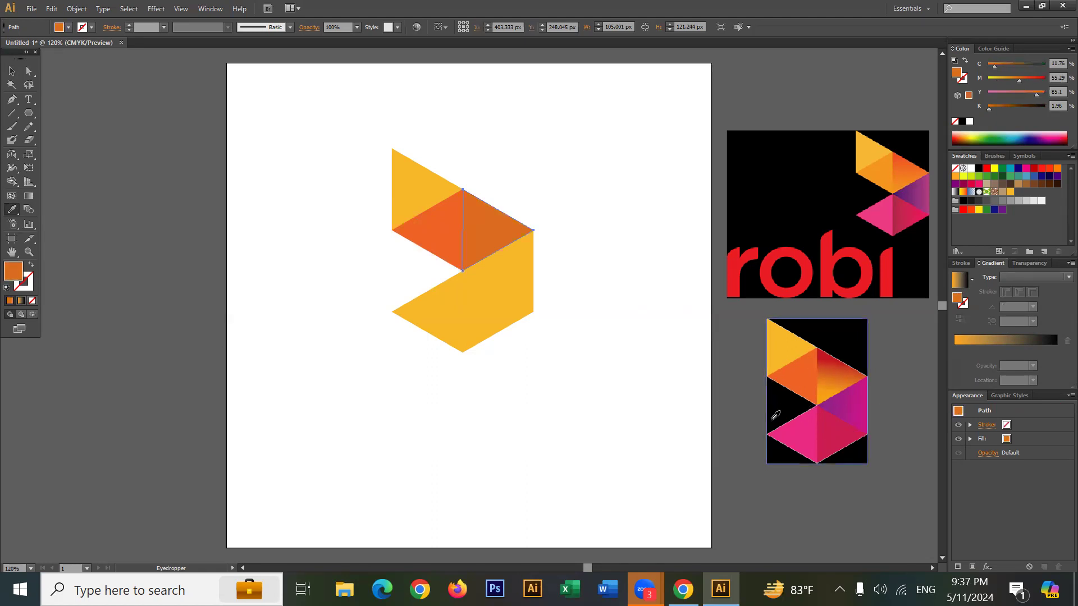
{"action": "left_click", "coordinate": [11, 73]}
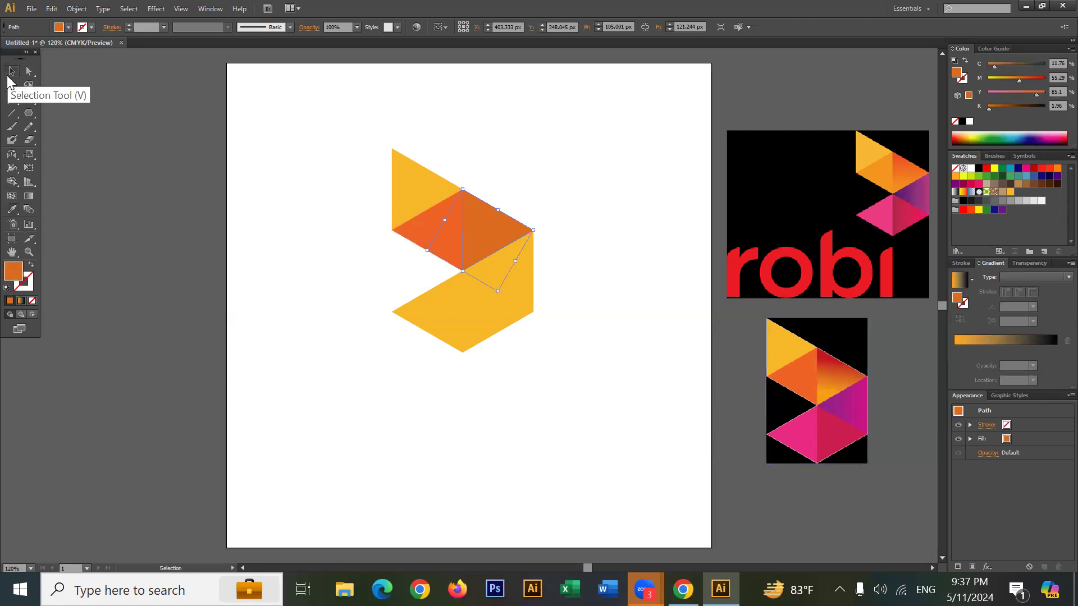
Apply the linear gradient to the upper-right triangle and check the colour options of its first stop.
{"action": "left_click", "coordinate": [21, 301]}
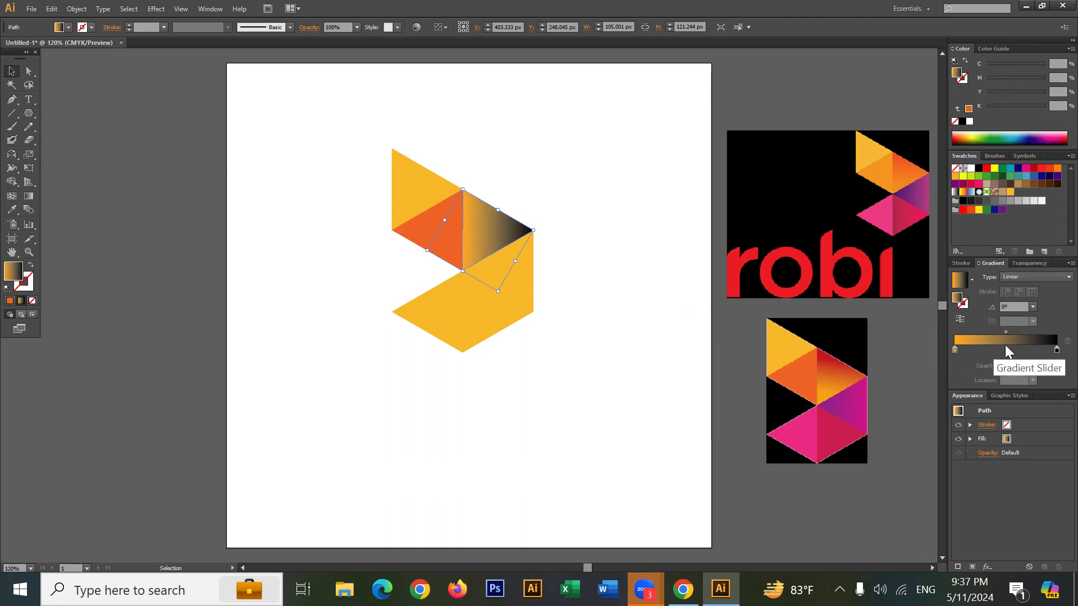
{"action": "double_click", "coordinate": [954, 350]}
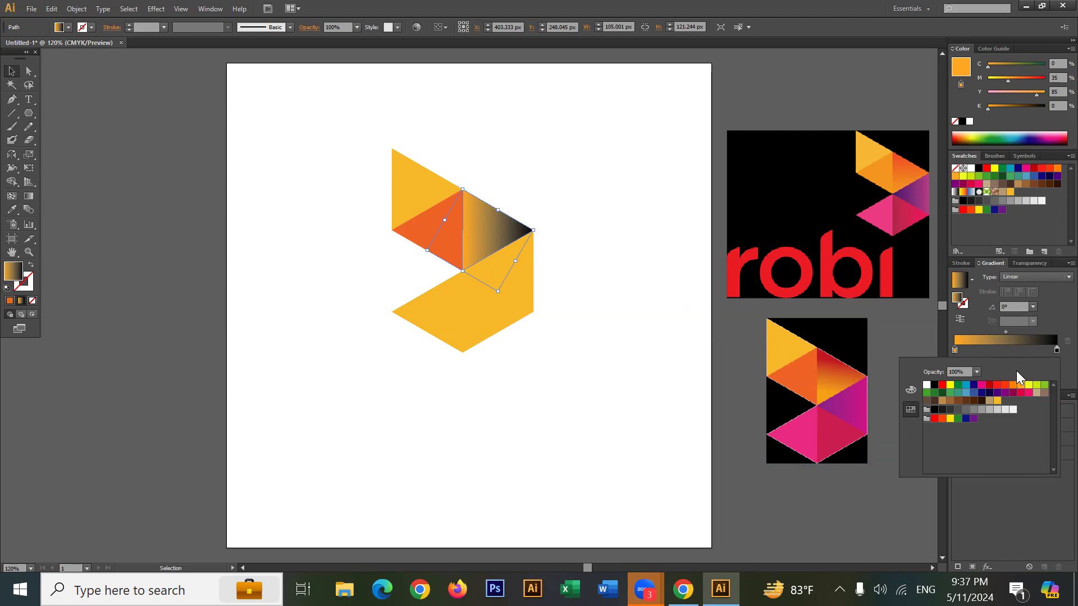
{"action": "left_click", "coordinate": [882, 326]}
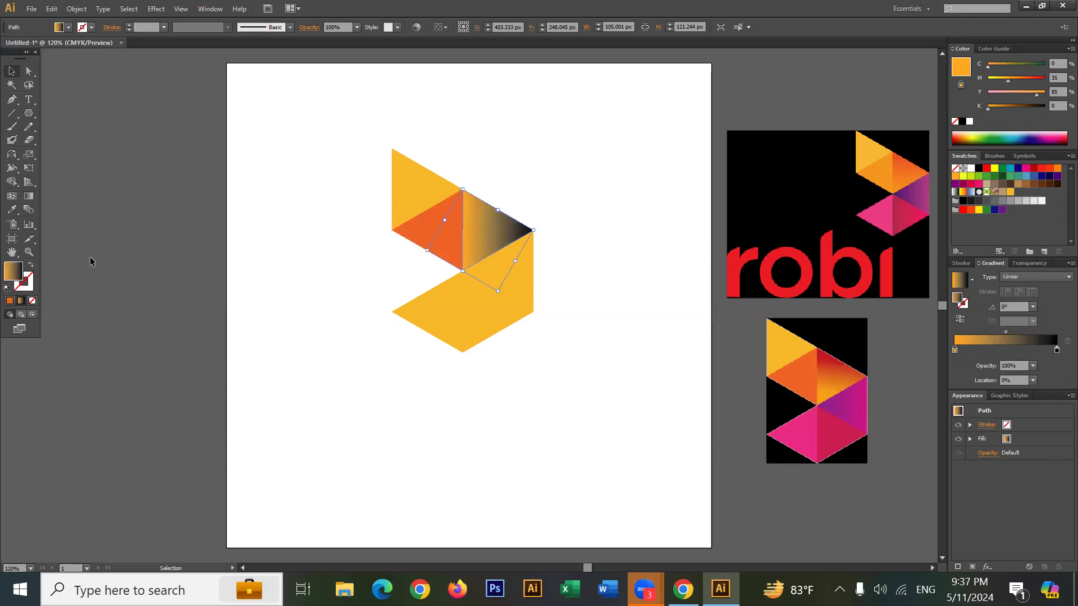
Sample the light orange from the lower part of the reference's gradient triangle and save it as new swatch C=4 M=36 Y=90 K=0.
{"action": "left_click", "coordinate": [17, 211]}
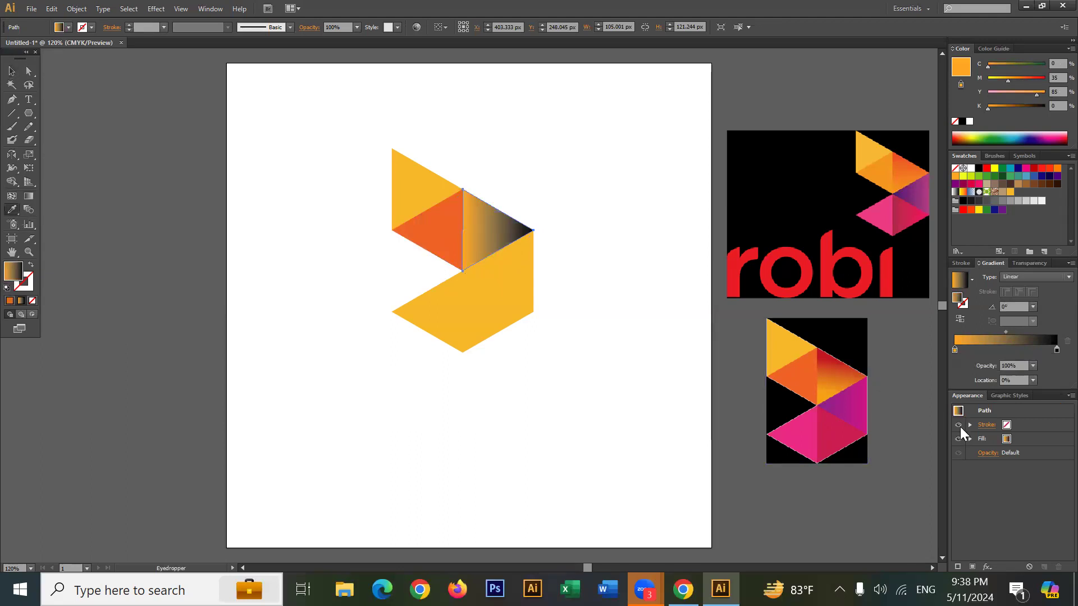
{"action": "left_click", "coordinate": [829, 390]}
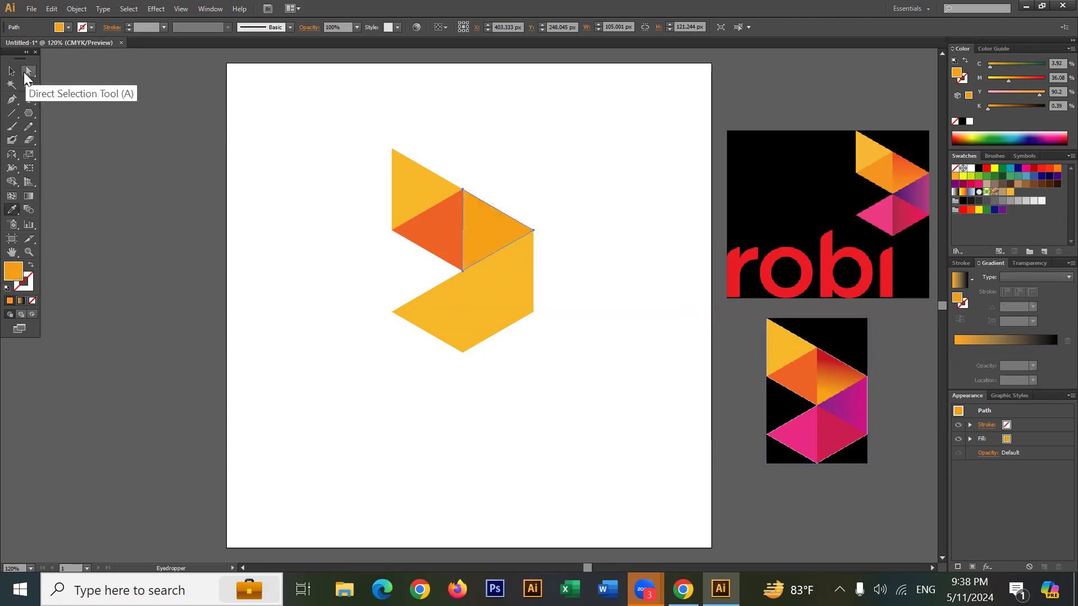
{"action": "left_click", "coordinate": [66, 28]}
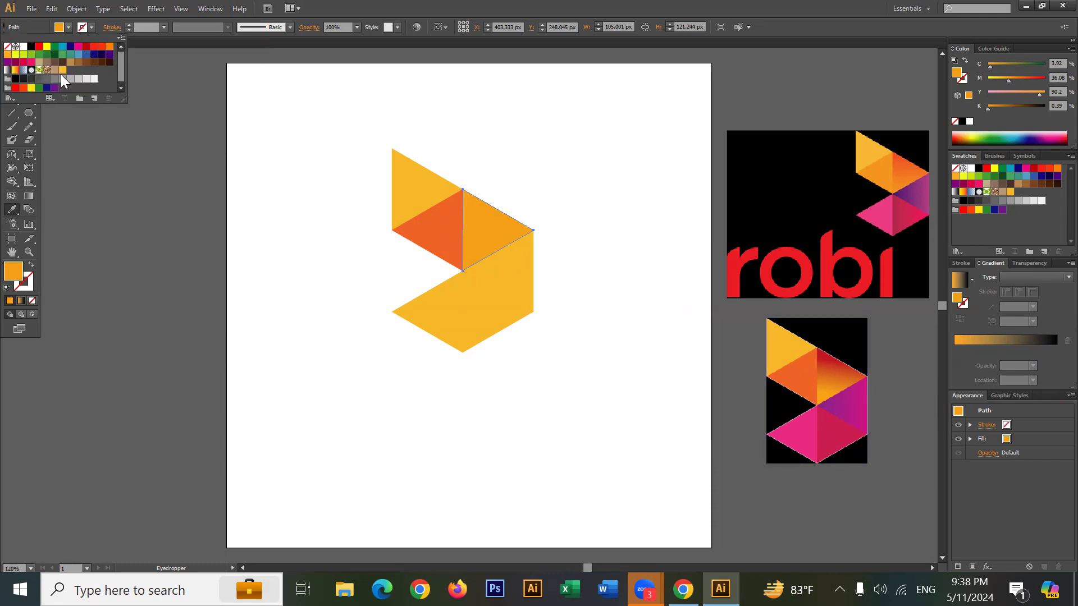
{"action": "left_click", "coordinate": [120, 38]}
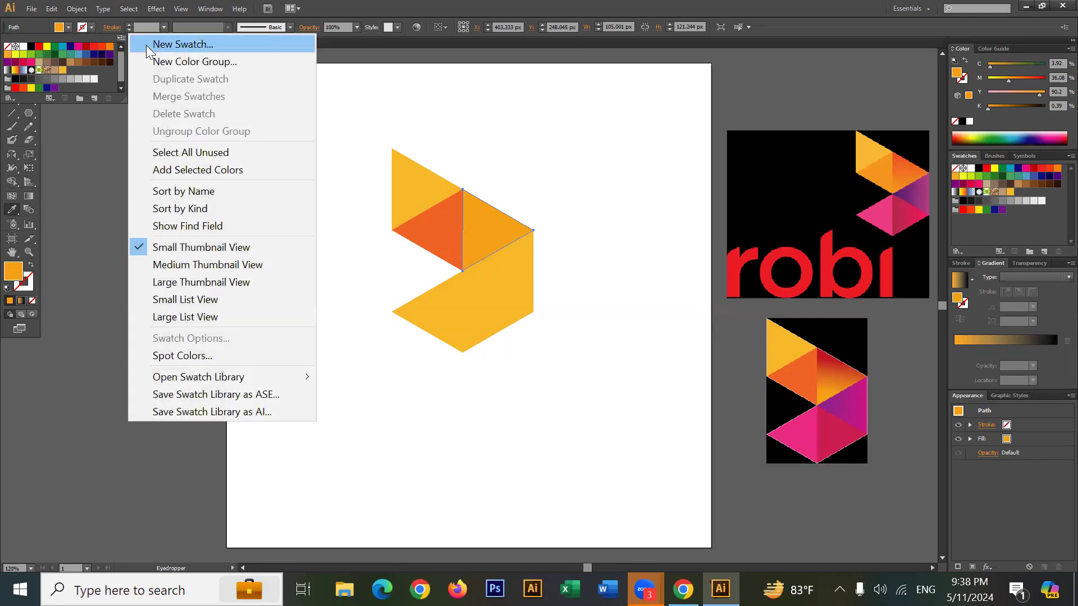
{"action": "left_click", "coordinate": [146, 45]}
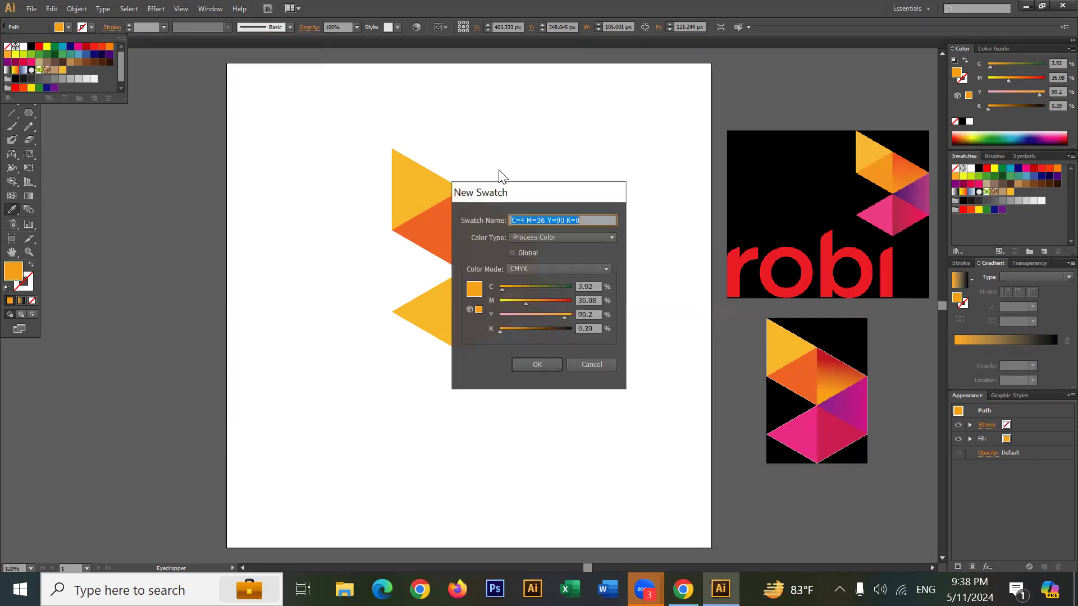
{"action": "left_click", "coordinate": [539, 365]}
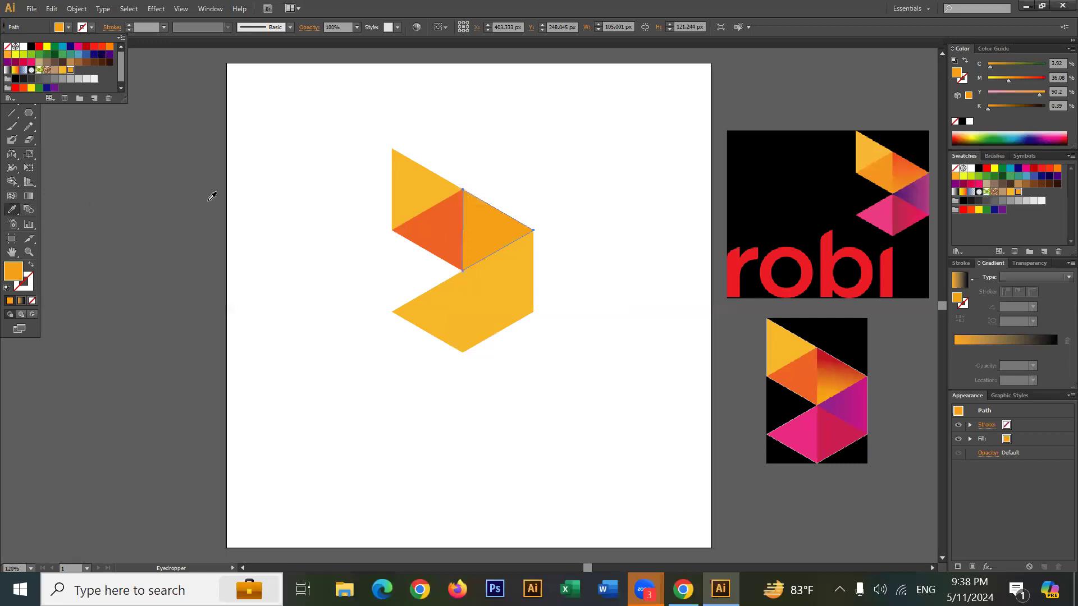
Sample the red-orange from the upper part of the reference's gradient triangle and save it as new swatch C=15 M=67 Y=82 K=4.
{"action": "left_click", "coordinate": [829, 363]}
{"action": "left_click", "coordinate": [833, 359]}
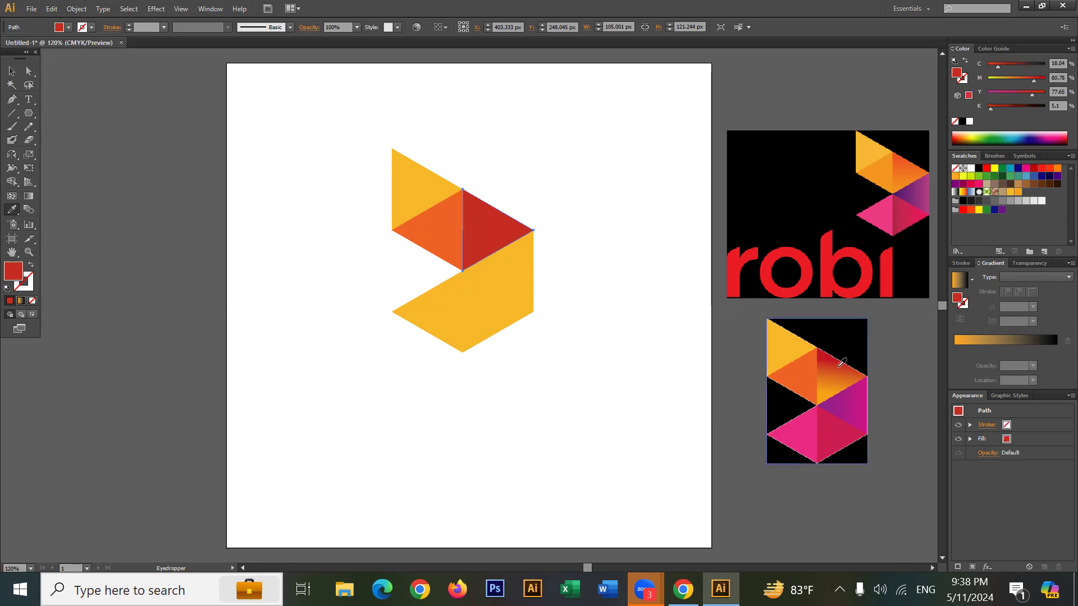
{"action": "left_click", "coordinate": [834, 366]}
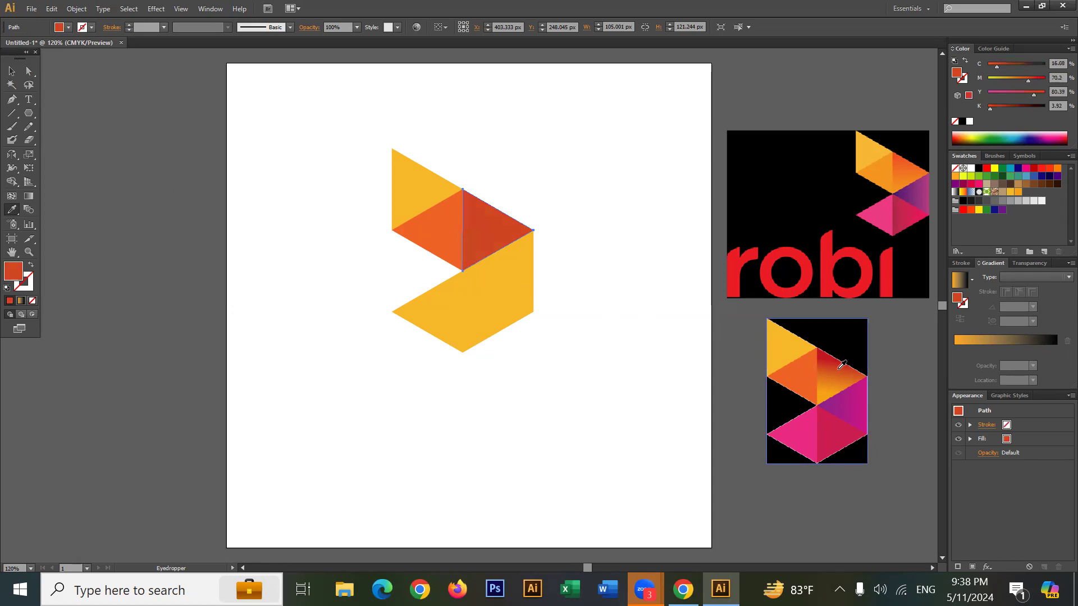
{"action": "left_click", "coordinate": [839, 370]}
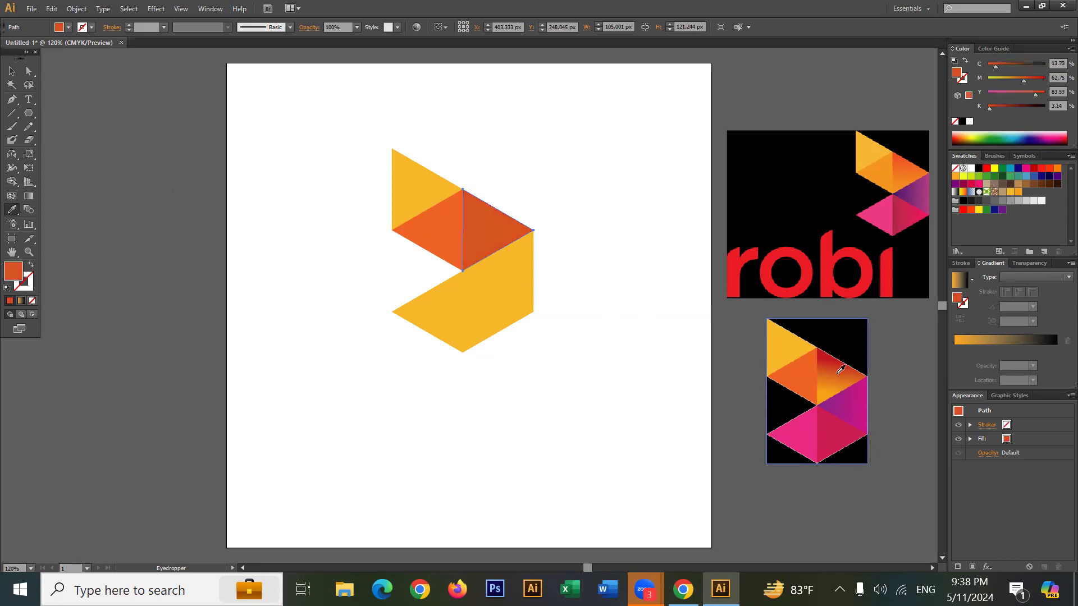
{"action": "left_click", "coordinate": [841, 368]}
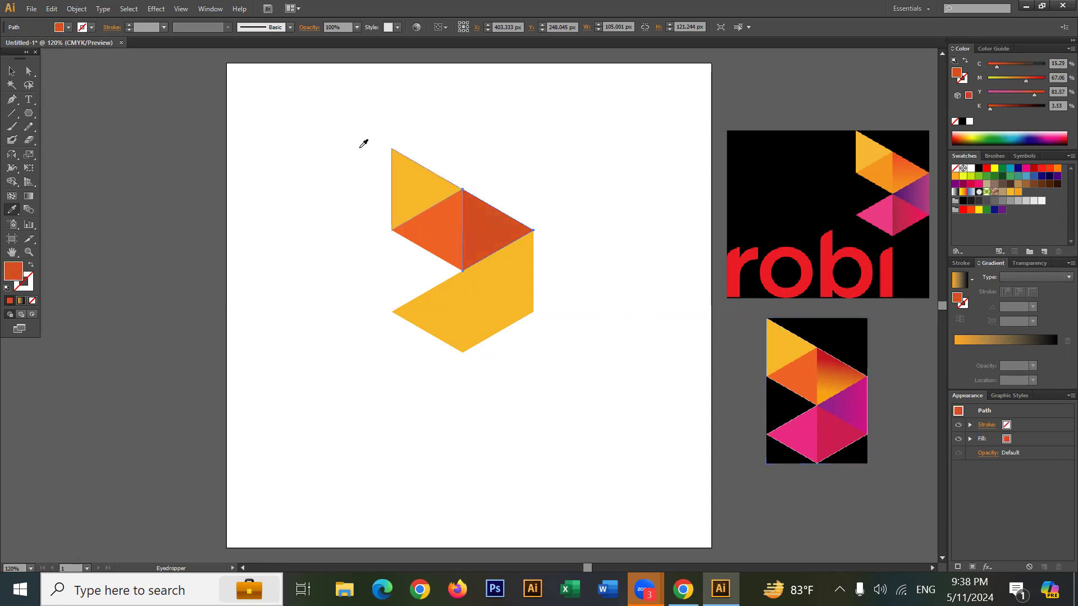
{"action": "left_click", "coordinate": [67, 27]}
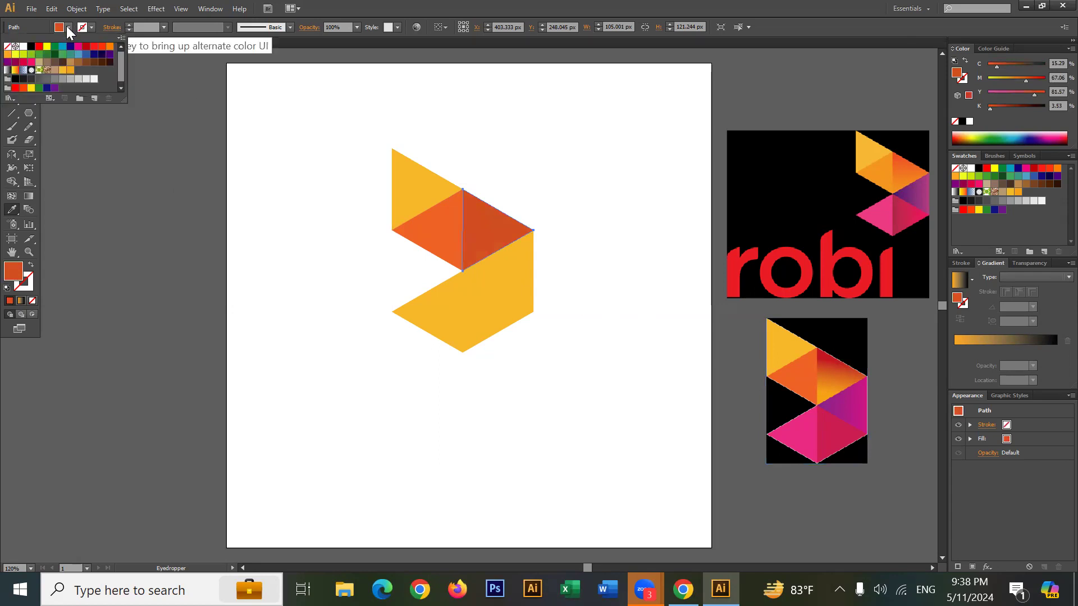
{"action": "left_click", "coordinate": [116, 37]}
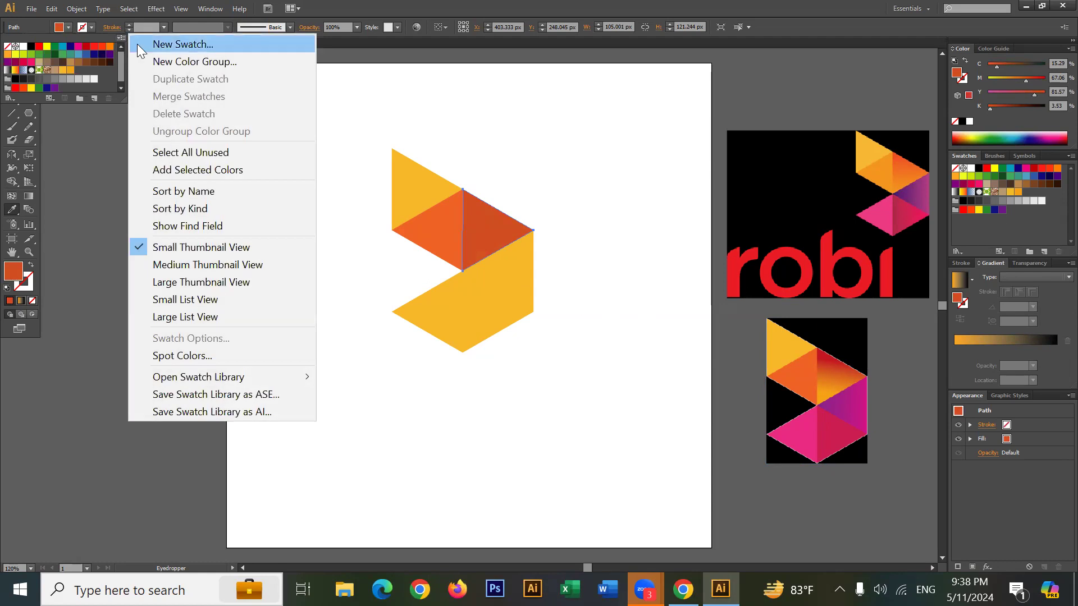
{"action": "left_click", "coordinate": [142, 45]}
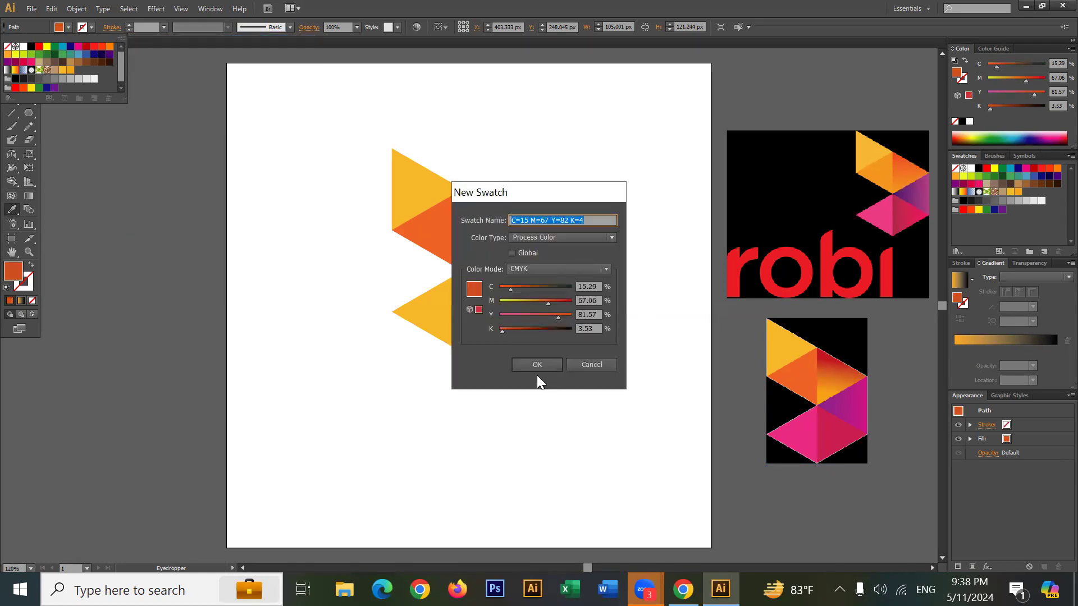
{"action": "left_click", "coordinate": [537, 365]}
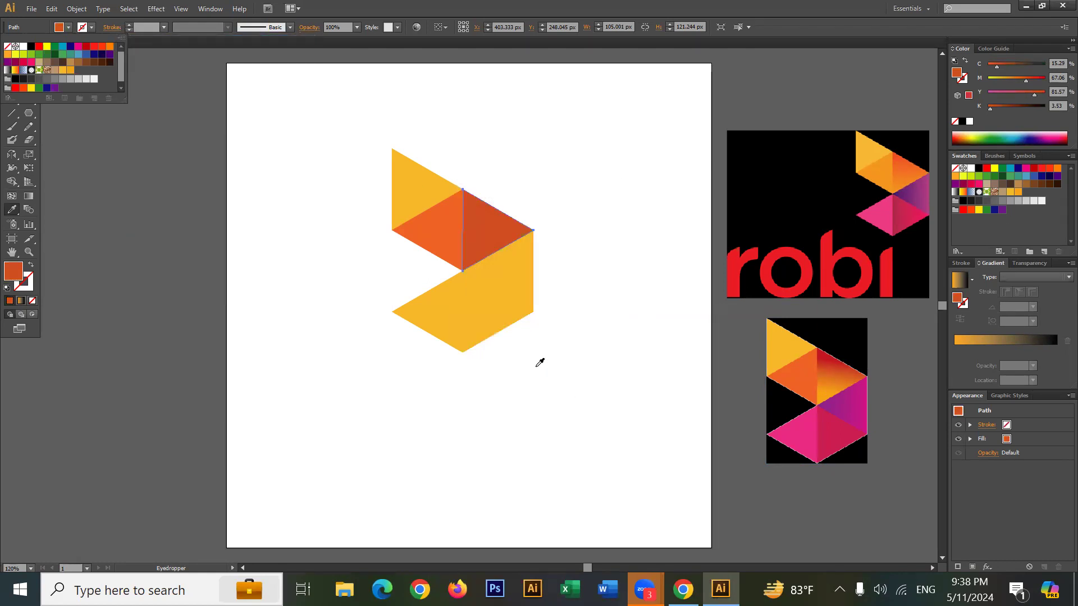
{"action": "left_click", "coordinate": [231, 234]}
{"action": "key", "text": "v"}
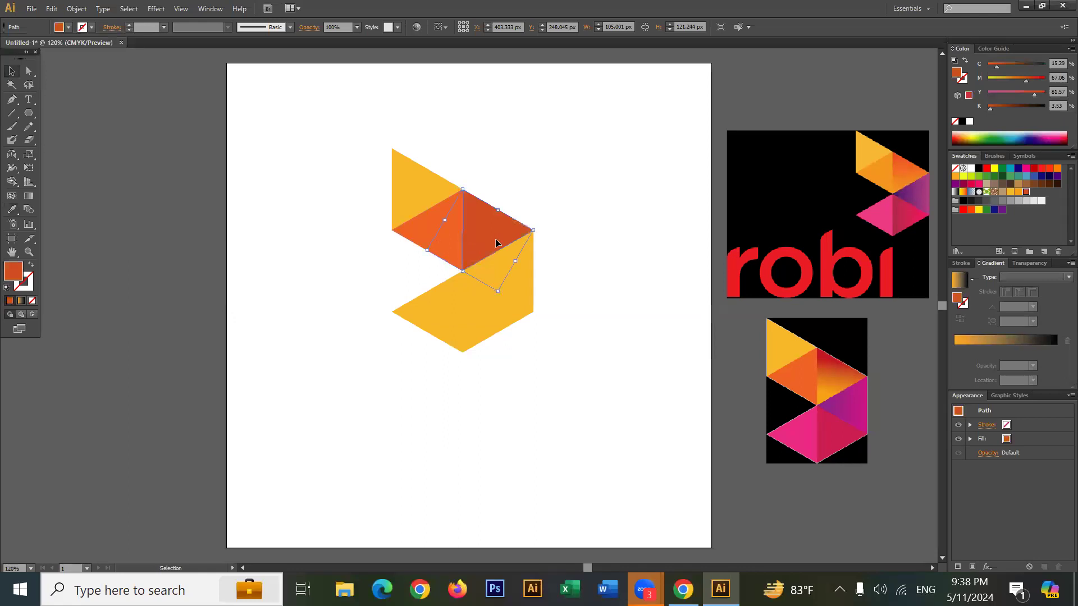
Fill the upper-right triangle with a linear gradient running from swatch C=4 M=36 Y=90 K=0 to swatch C=15 M=67 Y=82 K=4.
{"action": "left_click", "coordinate": [21, 300]}
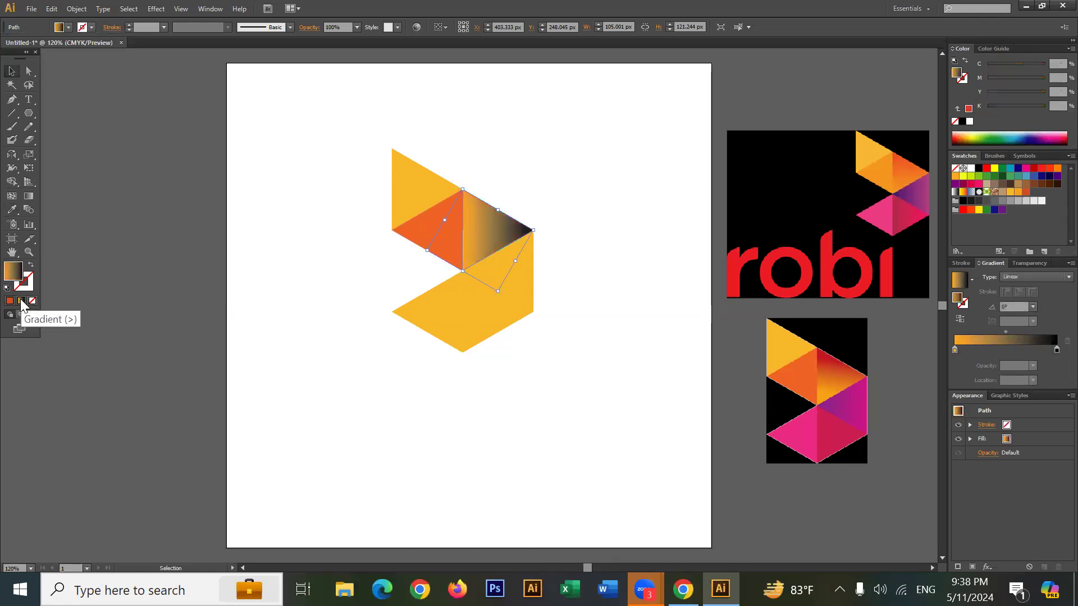
{"action": "double_click", "coordinate": [955, 350]}
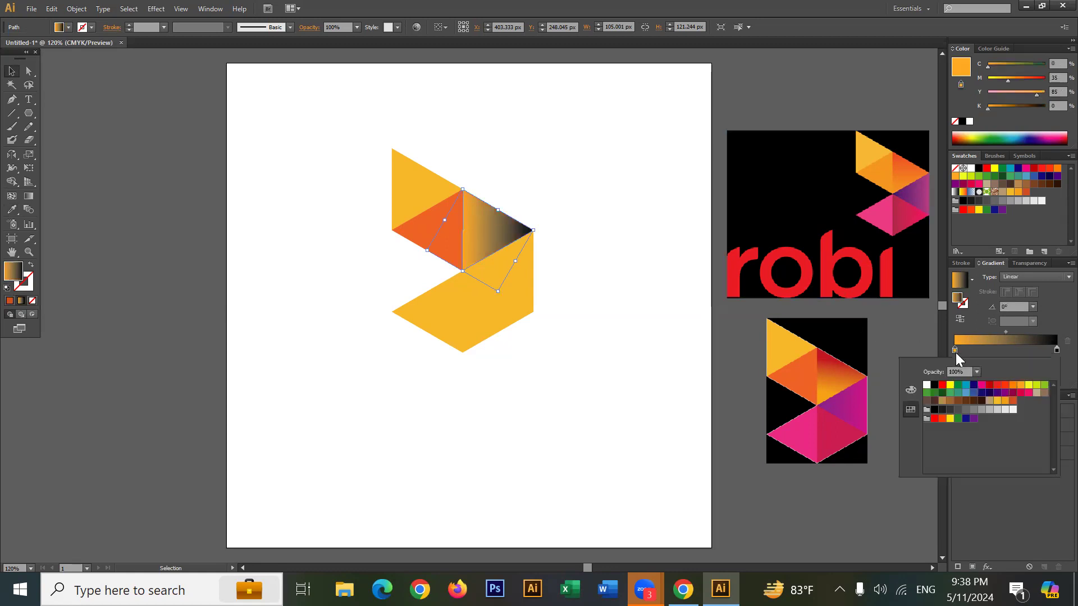
{"action": "left_click", "coordinate": [1005, 403]}
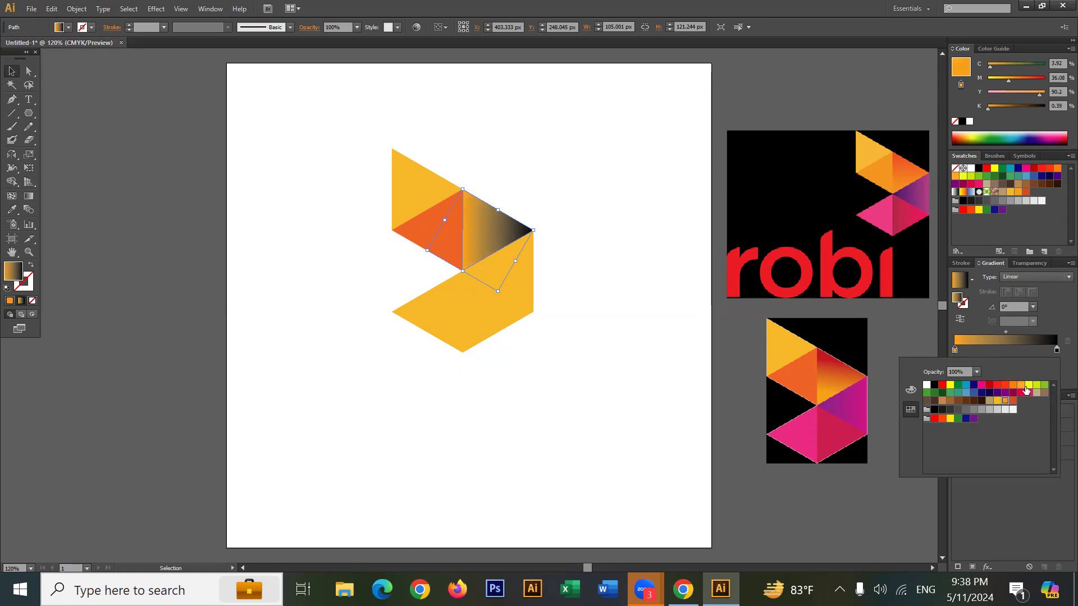
{"action": "double_click", "coordinate": [1053, 350]}
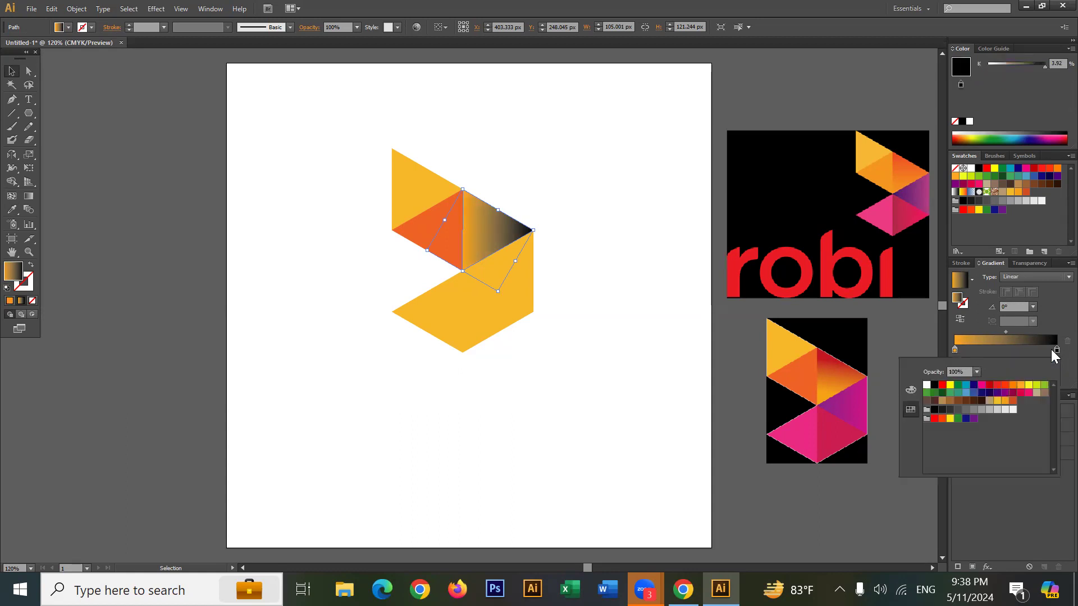
{"action": "left_click", "coordinate": [1013, 400]}
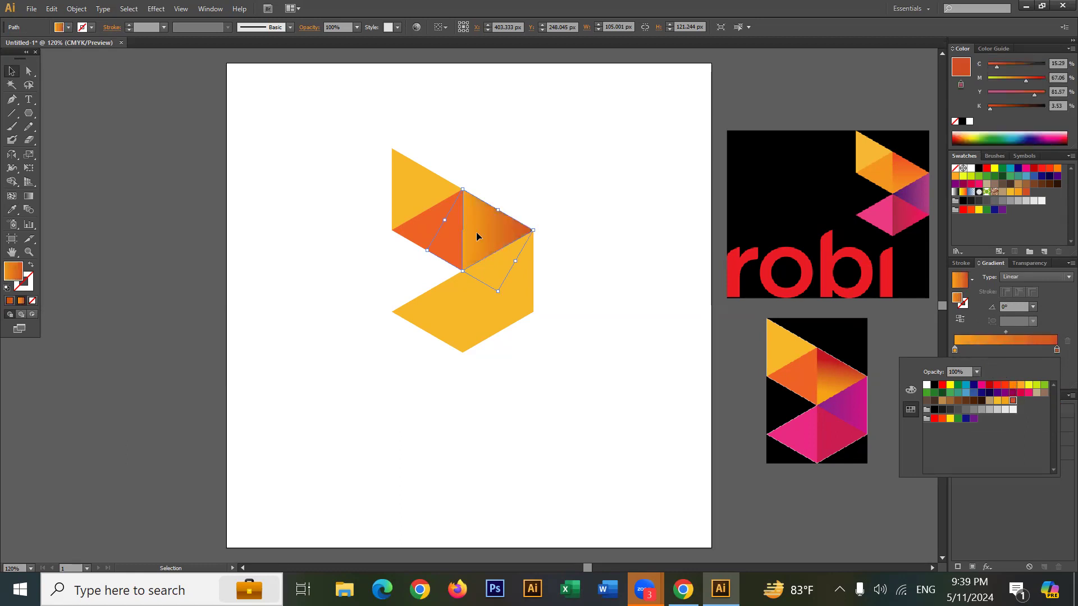
Set the triangle's gradient angle to -90° and swap its stops so red-orange sits at 0% and light orange at 100%.
{"action": "left_click", "coordinate": [1032, 307]}
{"action": "left_click", "coordinate": [1032, 306]}
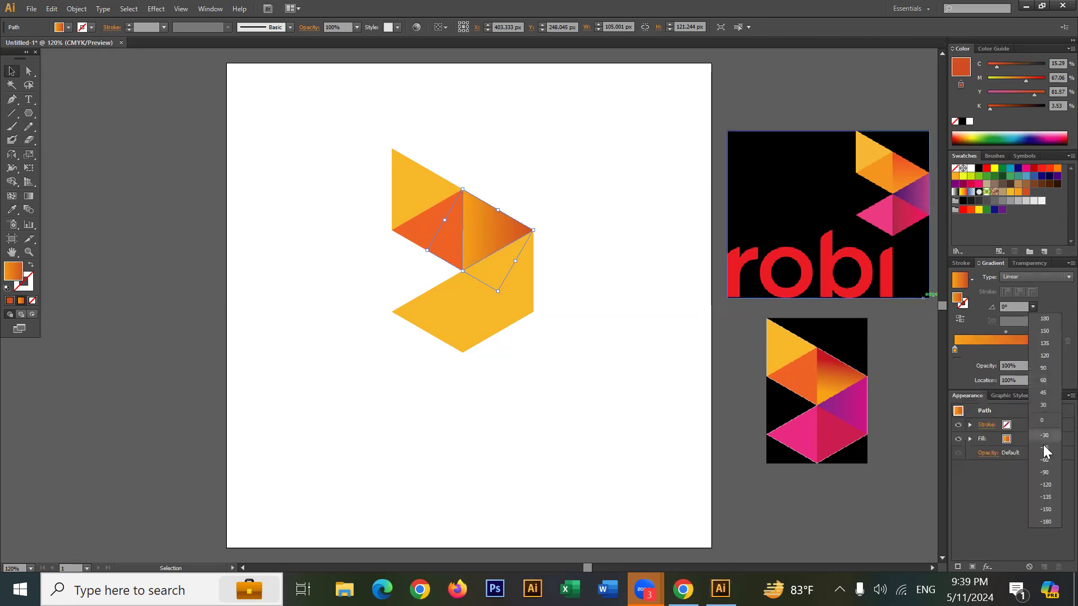
{"action": "left_click", "coordinate": [1044, 460]}
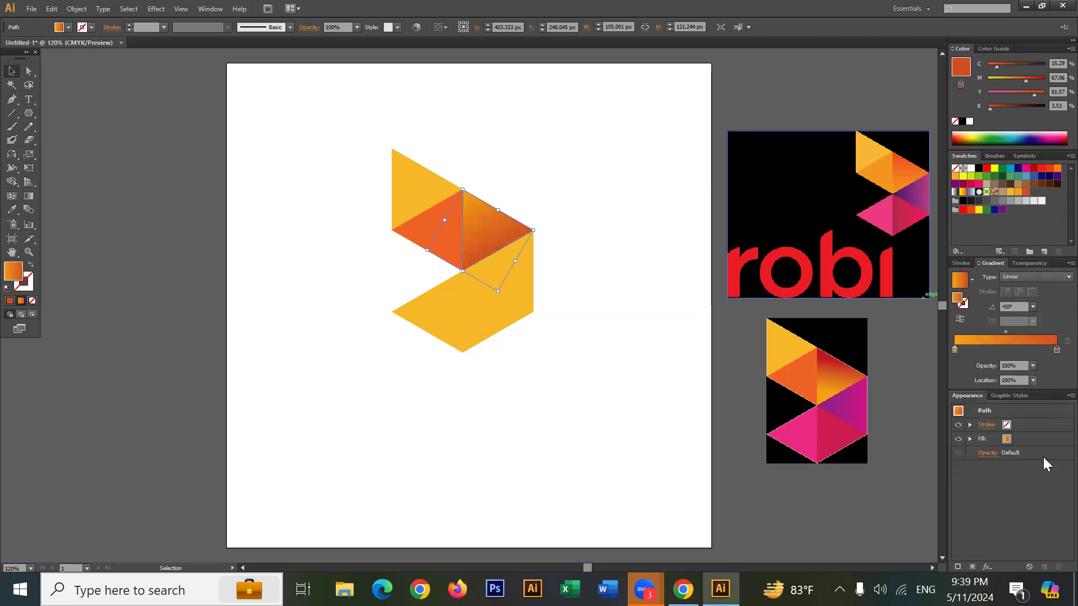
{"action": "left_click", "coordinate": [1032, 307]}
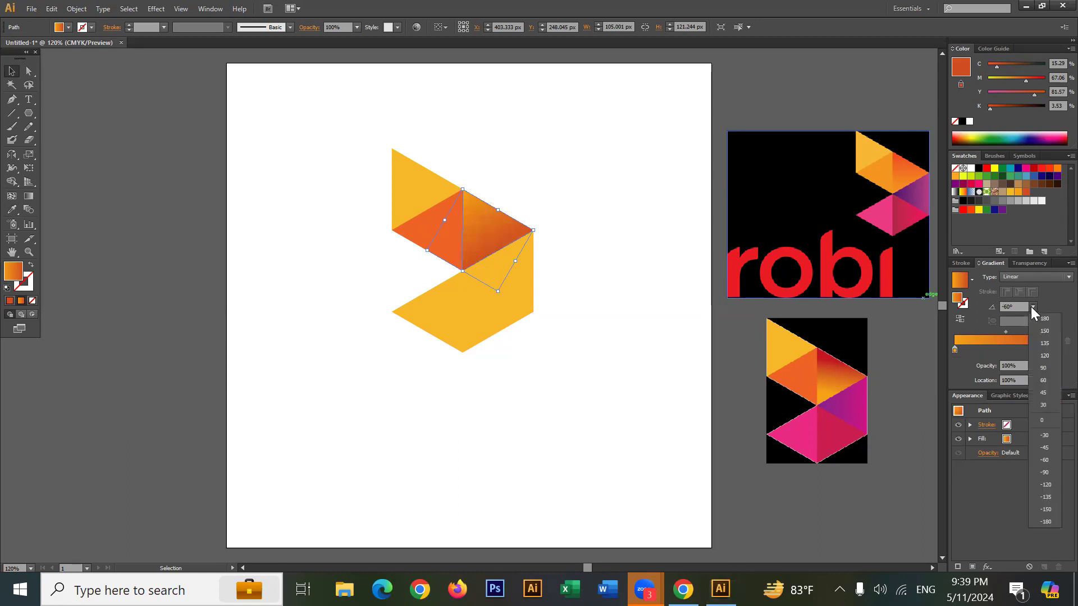
{"action": "left_click", "coordinate": [1047, 475]}
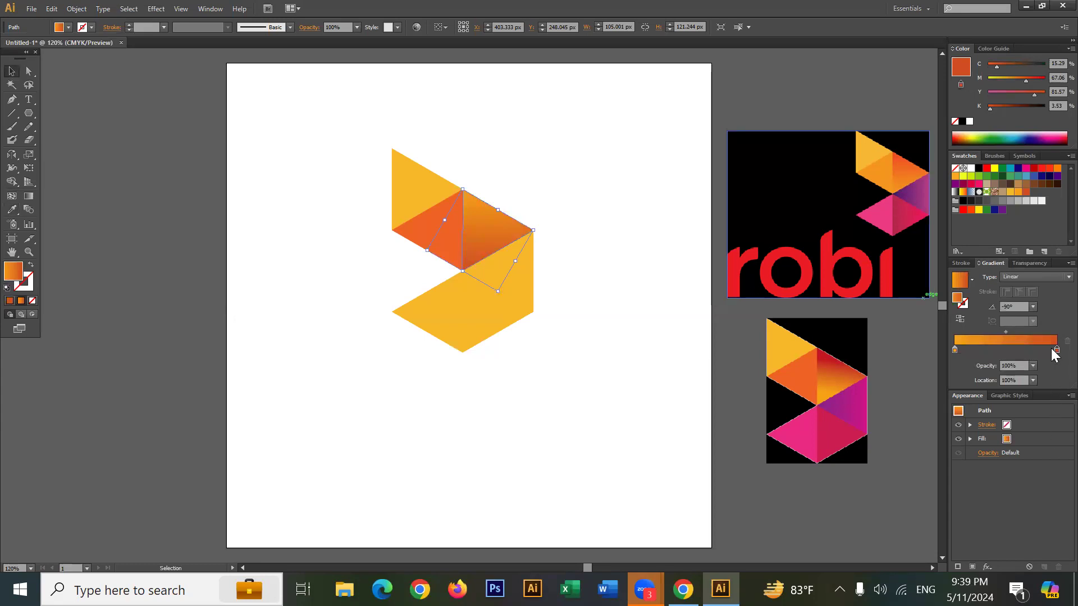
{"action": "left_click_drag", "start_coordinate": [1055, 350], "coordinate": [953, 341]}
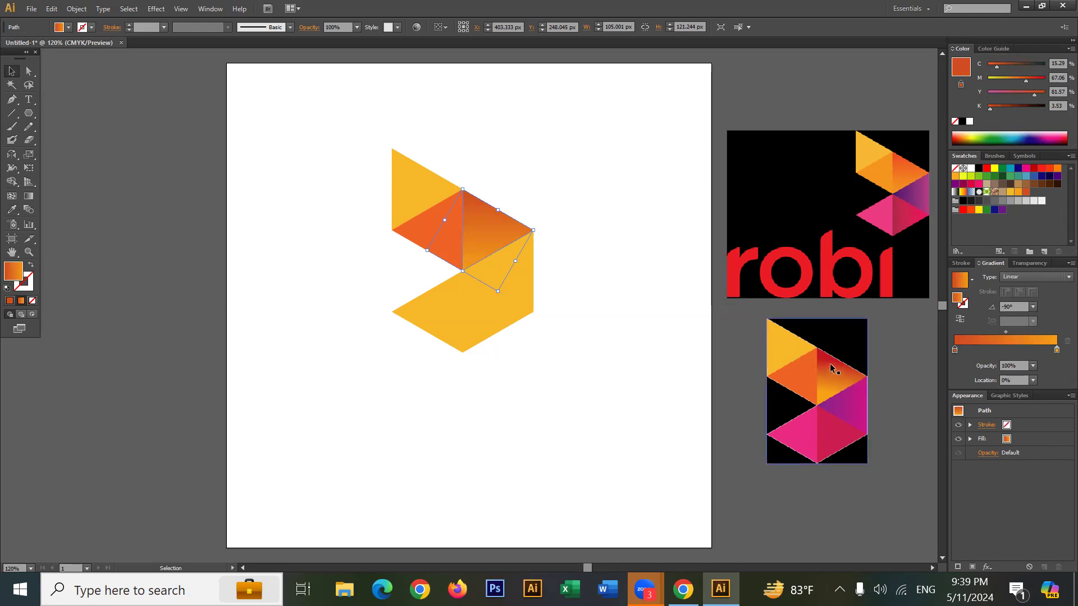
Fill the triangle below the gradient one, along the symbol's right edge, with the magenta sampled from the matching triangle in the lower reference image.
{"action": "left_click", "coordinate": [30, 69]}
{"action": "left_click", "coordinate": [293, 205]}
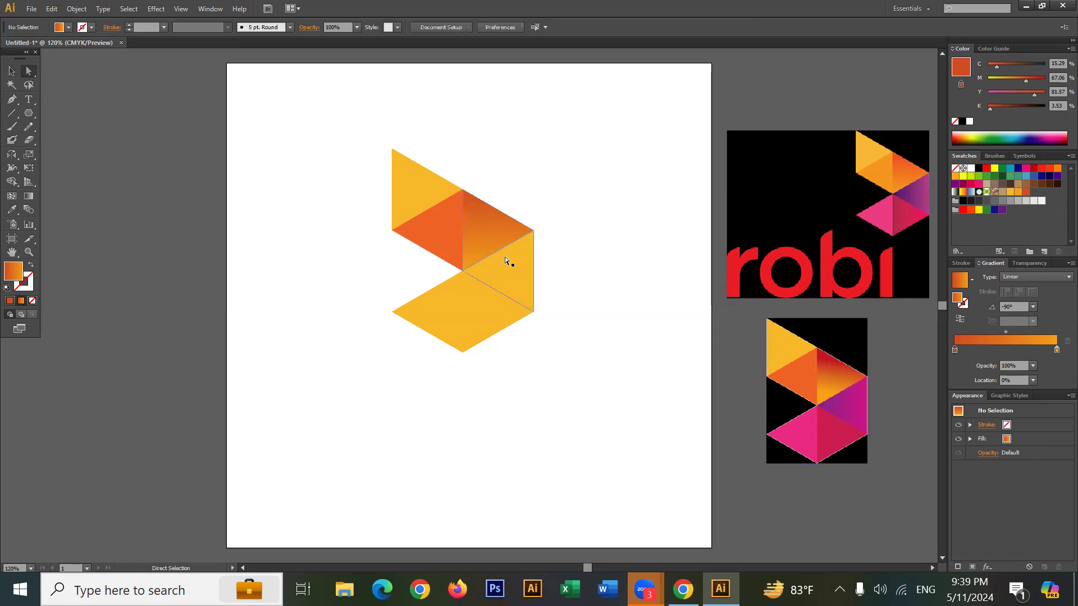
{"action": "left_click", "coordinate": [512, 273]}
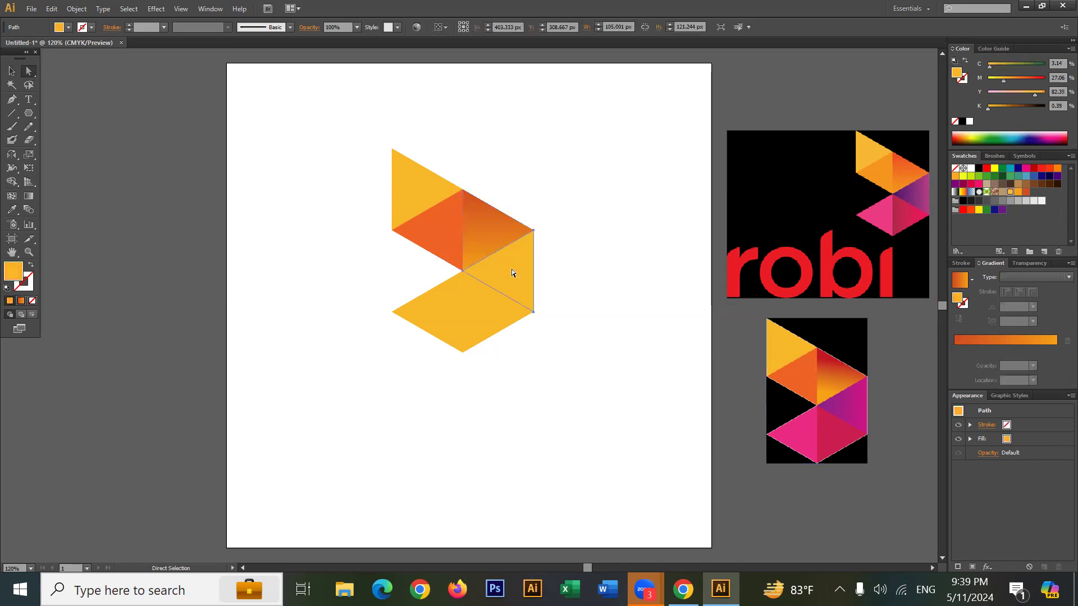
{"action": "left_click", "coordinate": [11, 209]}
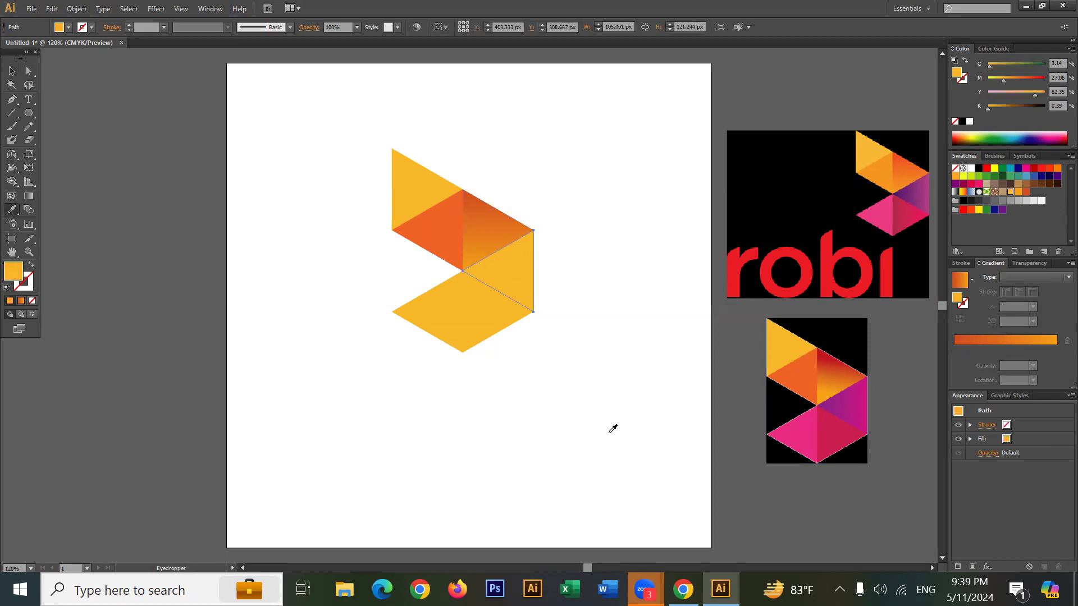
{"action": "left_click", "coordinate": [857, 402]}
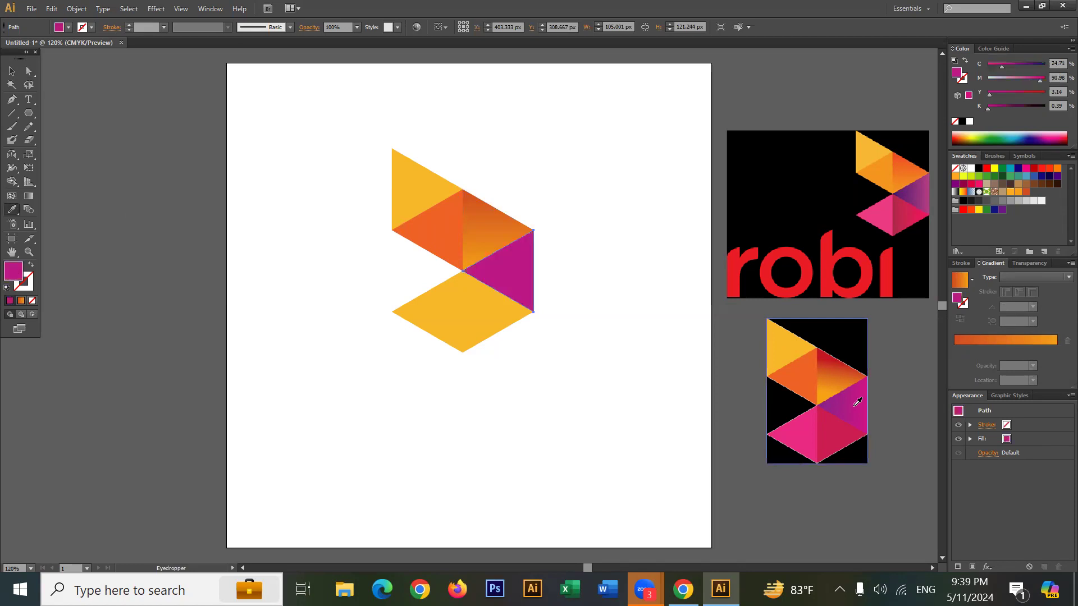
{"action": "left_click", "coordinate": [13, 74]}
{"action": "left_click", "coordinate": [132, 199]}
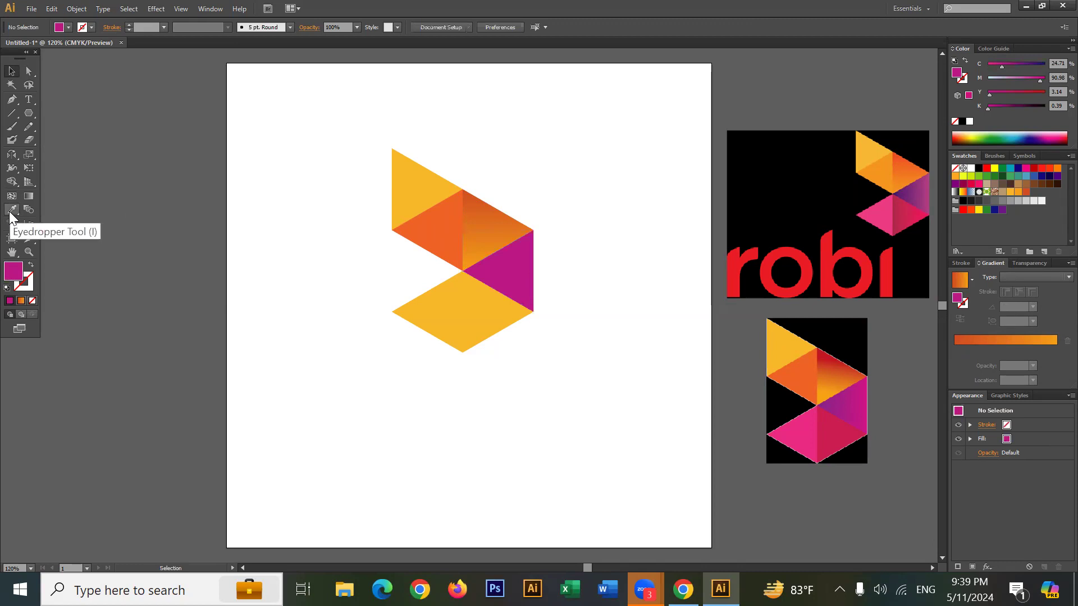
Fill the symbol's lower-right triangle with the crimson sampled from the matching triangle in the lower reference image.
{"action": "left_click", "coordinate": [478, 326]}
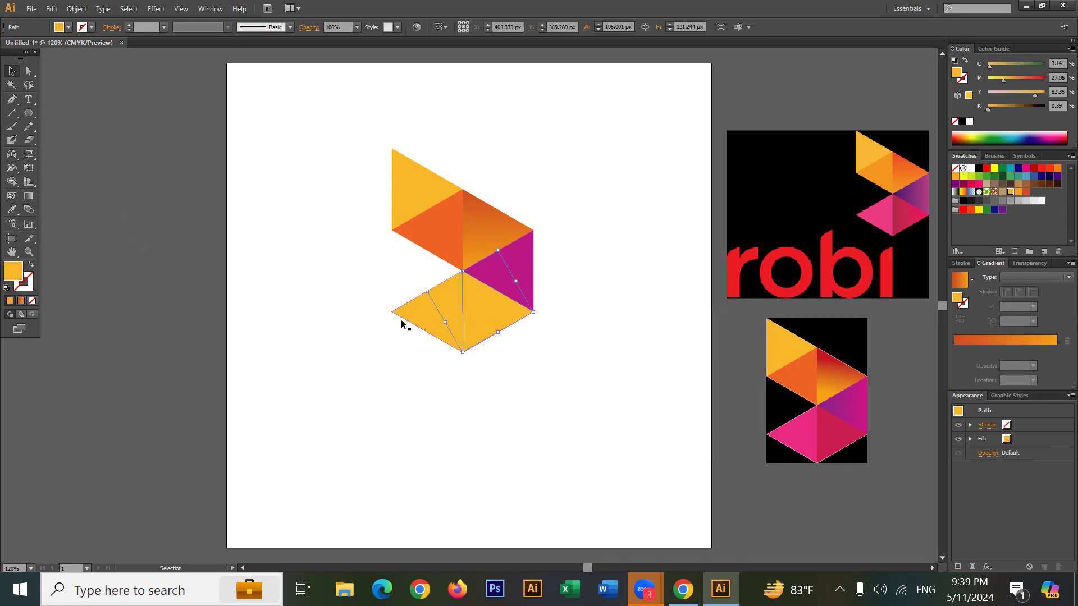
{"action": "key", "text": "i"}
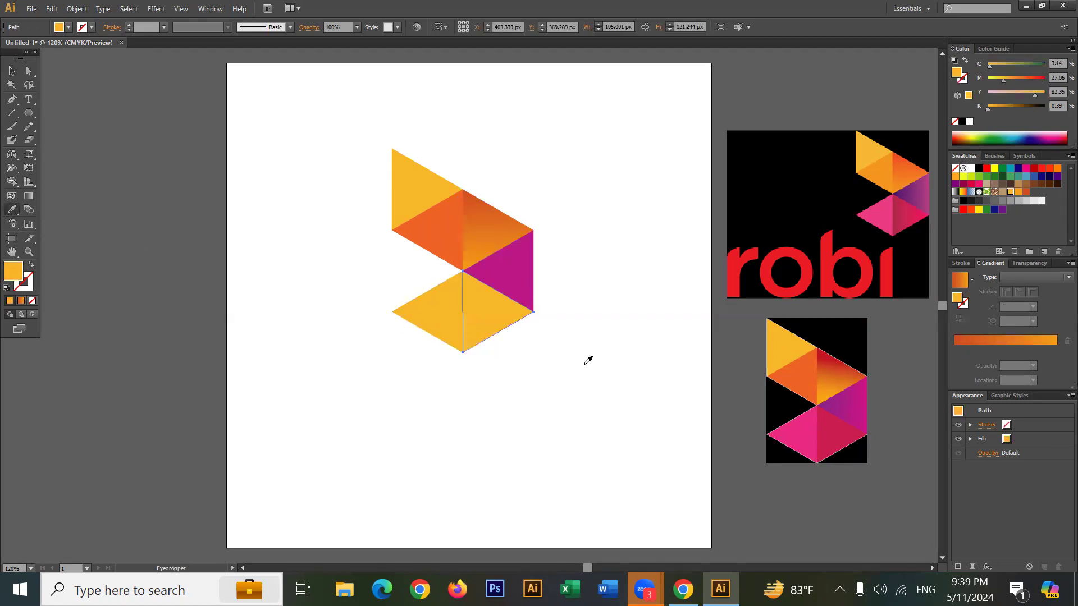
{"action": "left_click", "coordinate": [831, 428]}
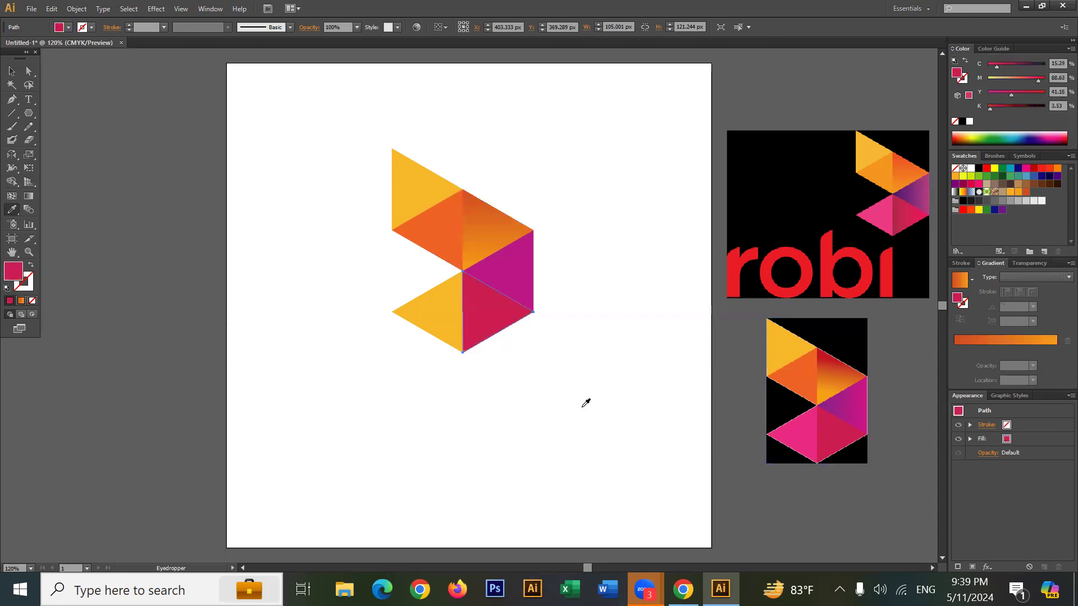
{"action": "key", "text": "v"}
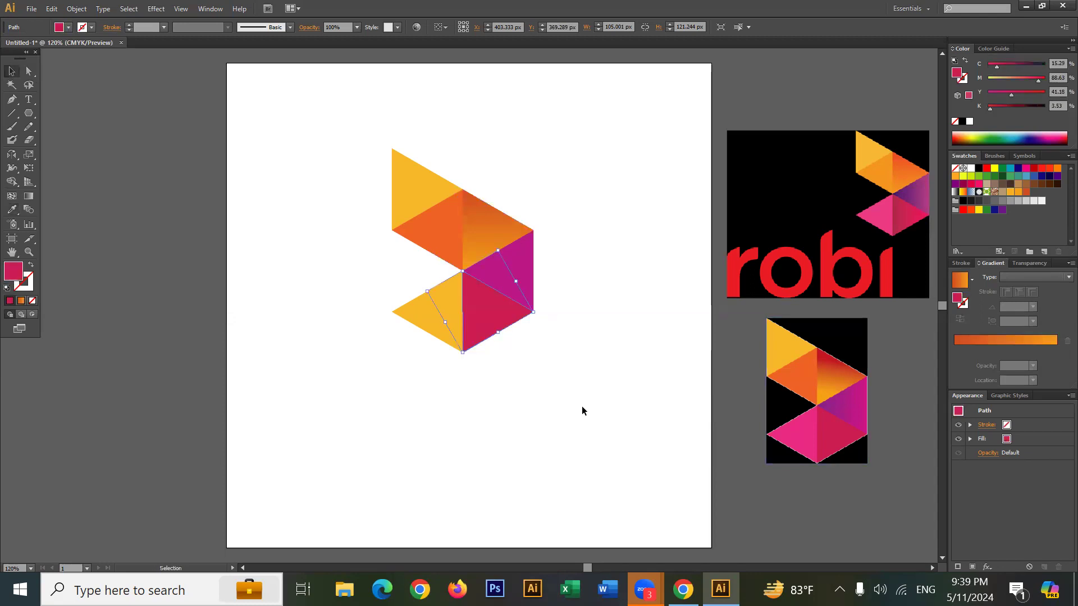
Fill the symbol's lower-left triangle with the pink sampled from the matching triangle in the lower reference image.
{"action": "left_click", "coordinate": [433, 322]}
{"action": "key", "text": "i"}
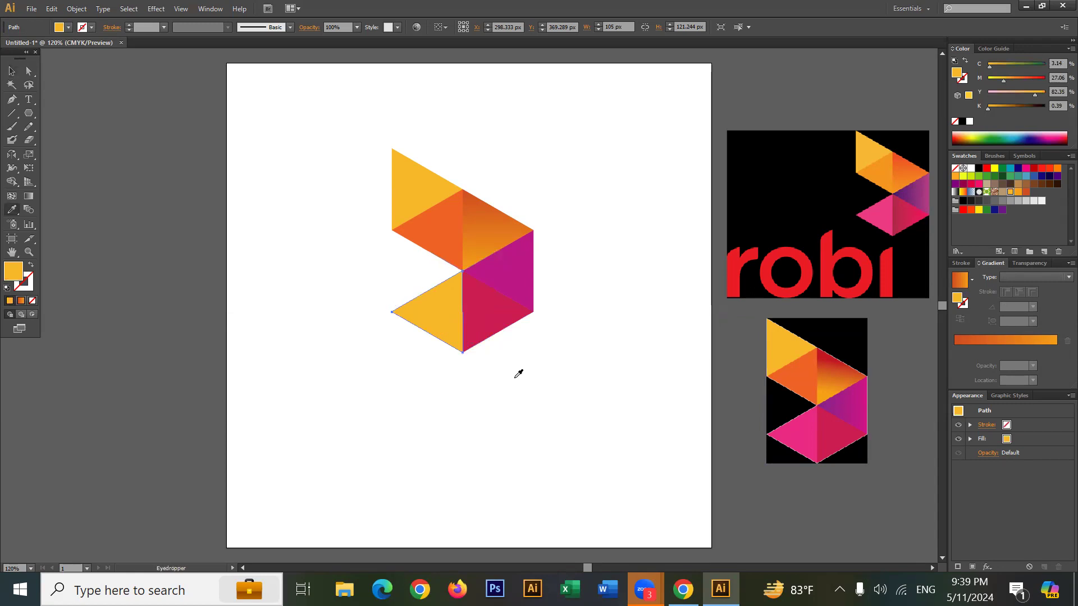
{"action": "left_click", "coordinate": [806, 433]}
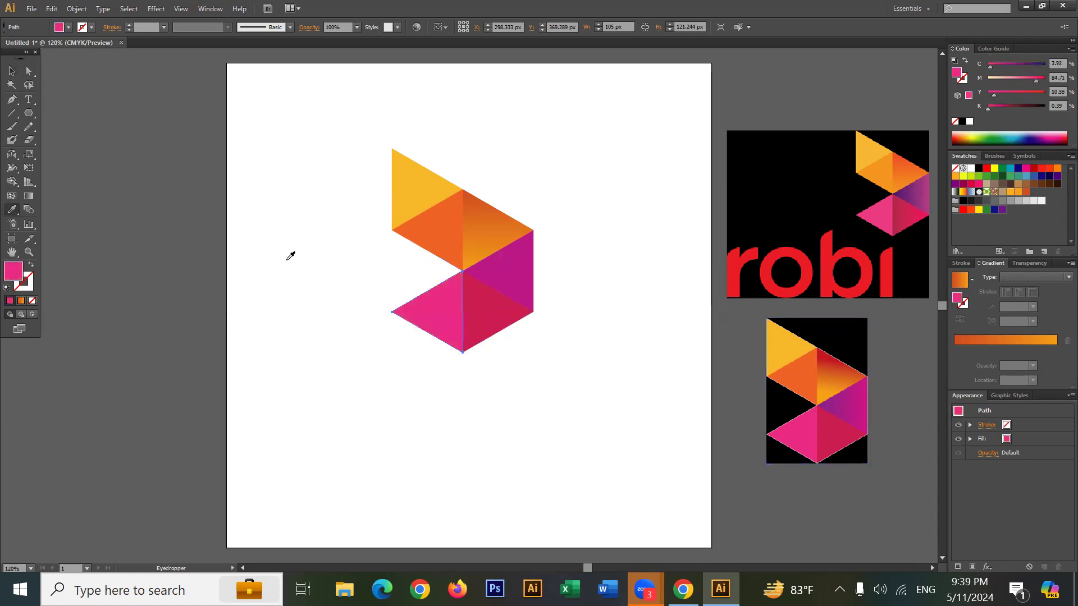
{"action": "left_click", "coordinate": [11, 71]}
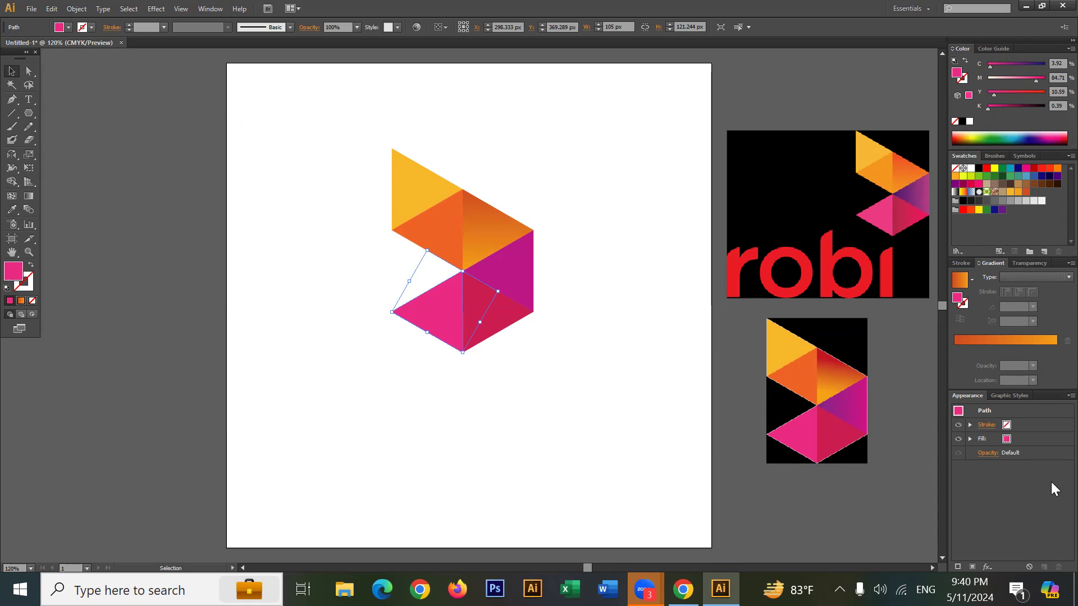
{"action": "left_click", "coordinate": [356, 140]}
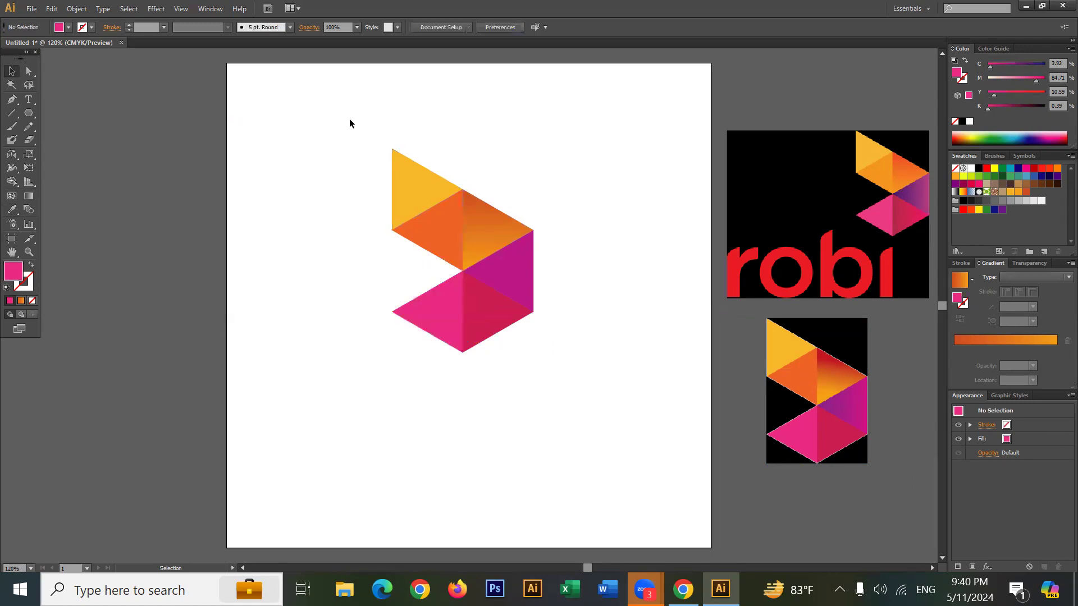
Group all the triangles of the symbol into one object.
{"action": "left_click_drag", "start_coordinate": [349, 117], "coordinate": [578, 353]}
{"action": "key", "text": "ctrl+g"}
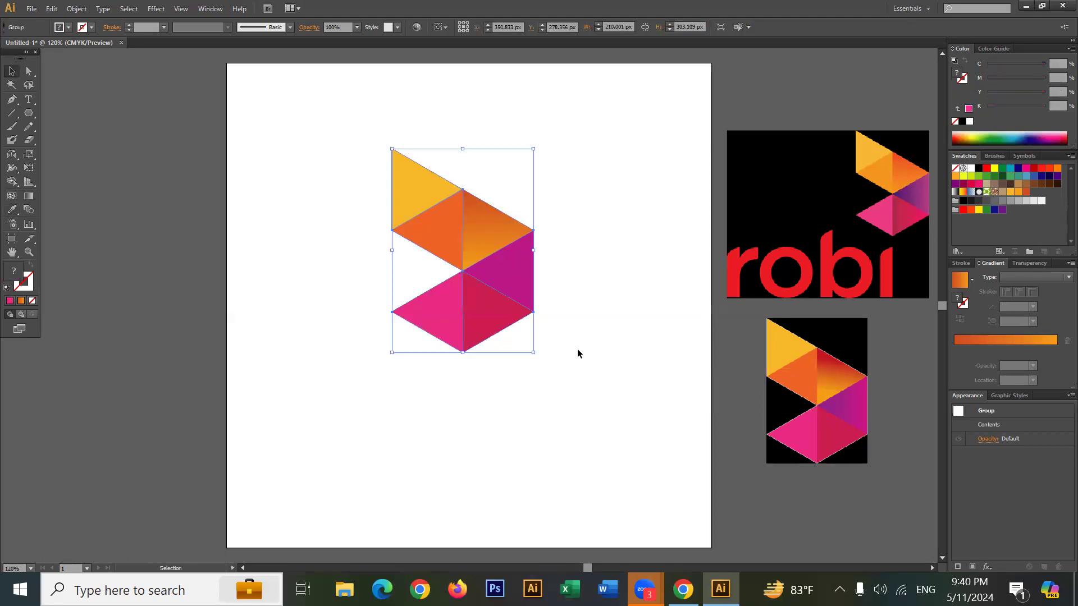
{"action": "left_click", "coordinate": [577, 349]}
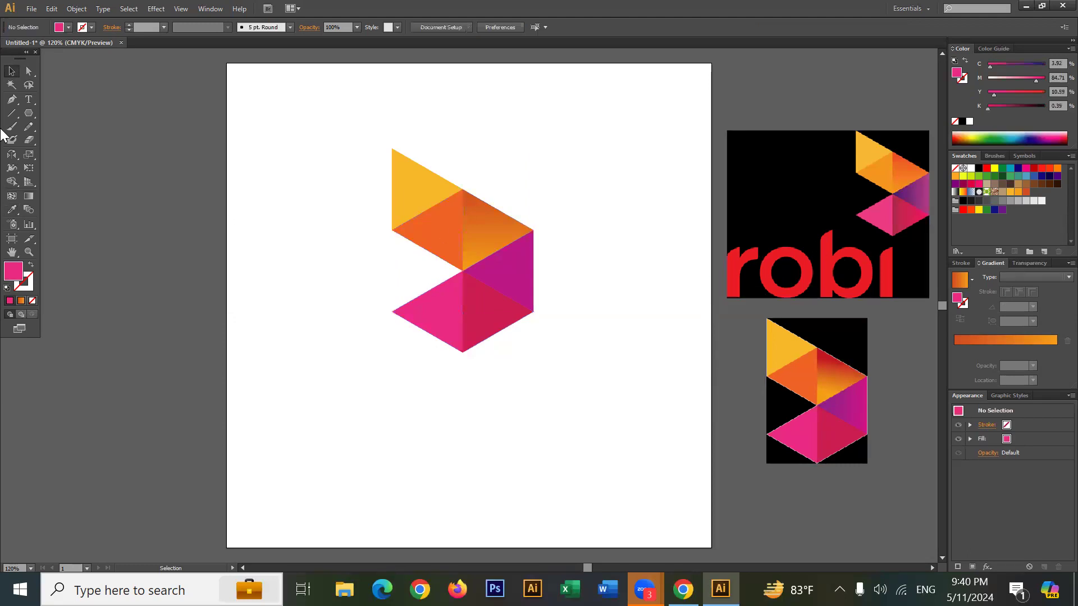
Add the text "Robi" below the symbol and scale it up to about 257 px wide.
{"action": "left_click", "coordinate": [28, 99]}
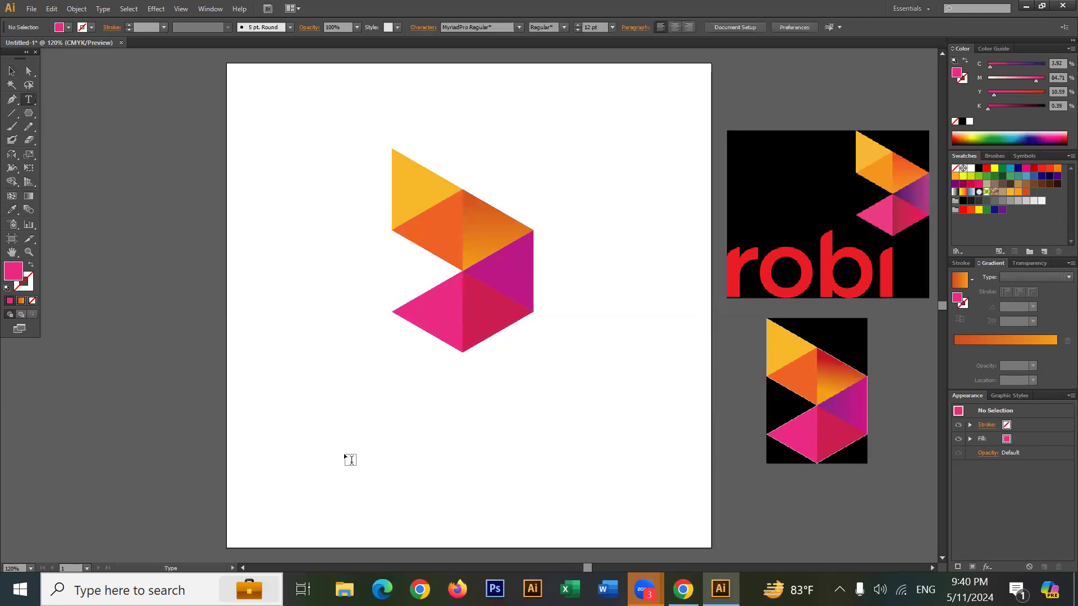
{"action": "left_click", "coordinate": [346, 424]}
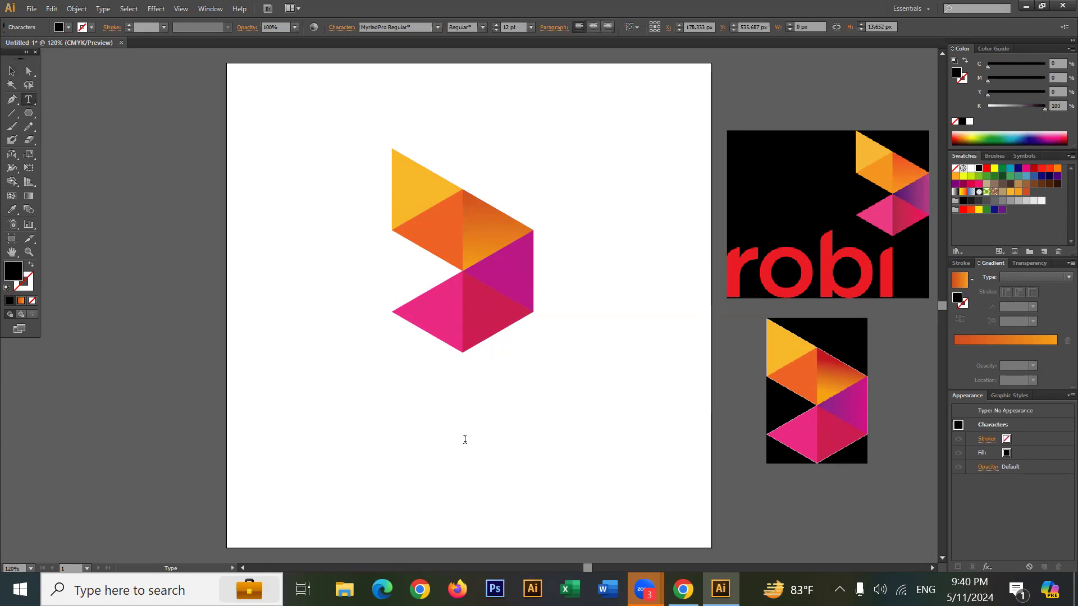
{"action": "type", "text": "Robi"}
{"action": "key", "text": "Escape"}
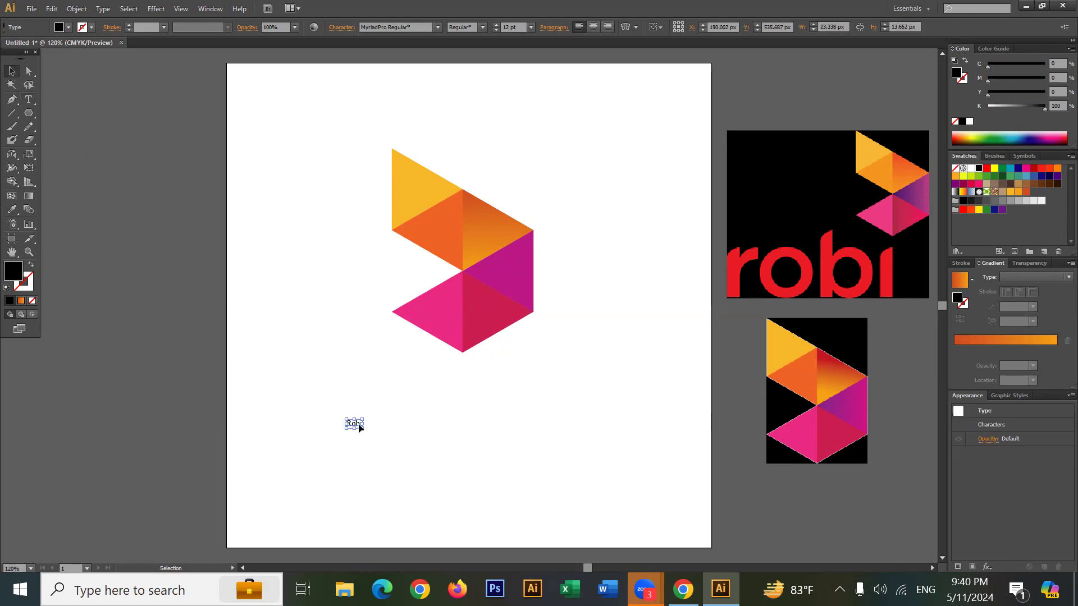
{"action": "left_click_drag", "start_coordinate": [362, 428], "coordinate": [441, 474]}
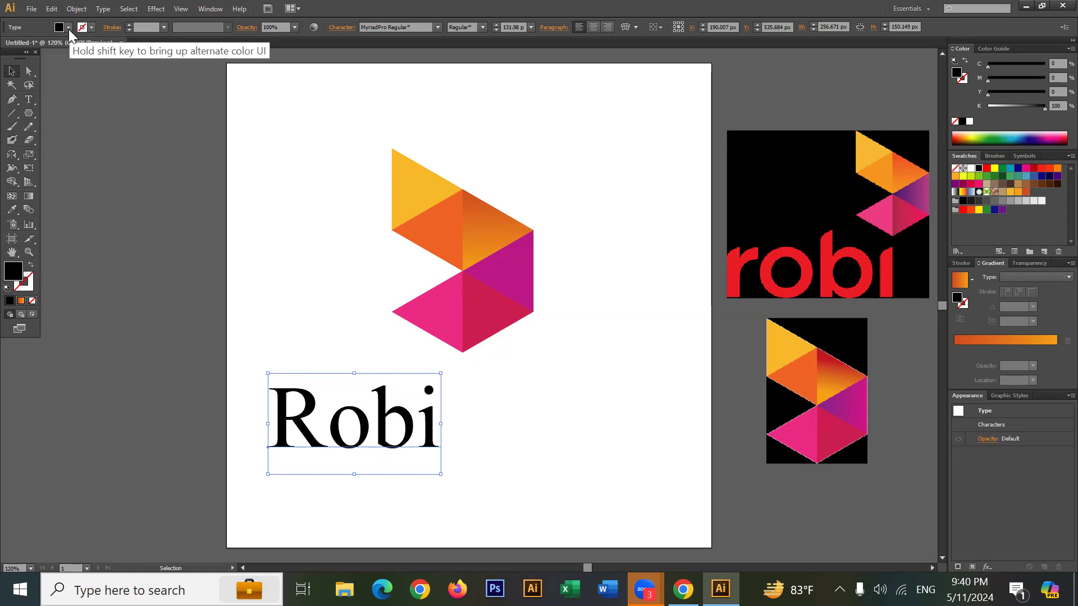
Fill the Robi text with the pure red swatch (C=0 M=100 Y=100 K=0).
{"action": "left_click", "coordinate": [68, 28]}
{"action": "left_click", "coordinate": [41, 47]}
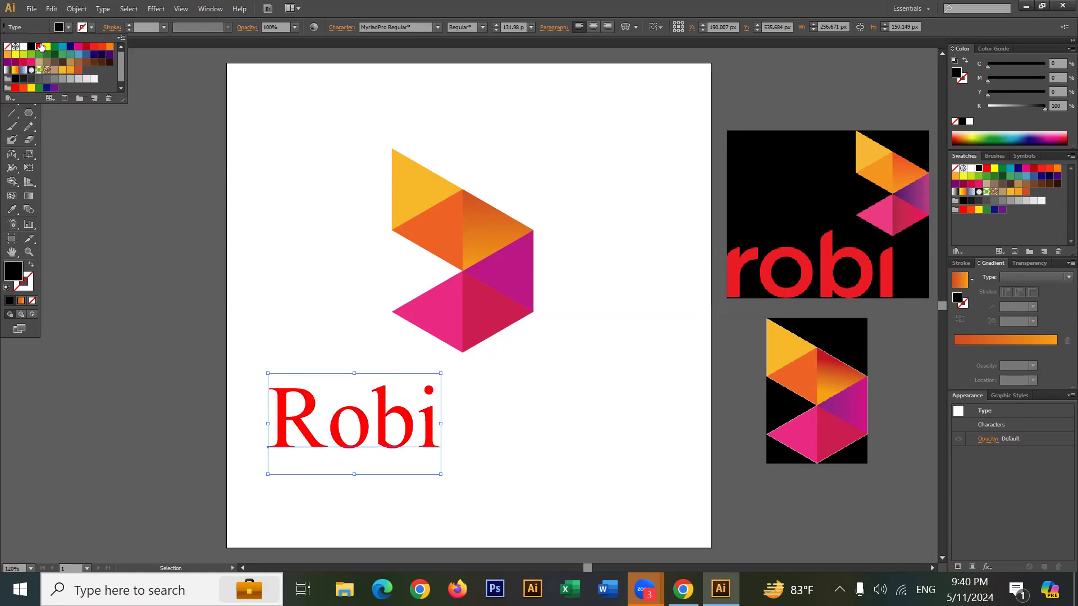
{"action": "key", "text": "Escape"}
{"action": "left_click", "coordinate": [270, 200]}
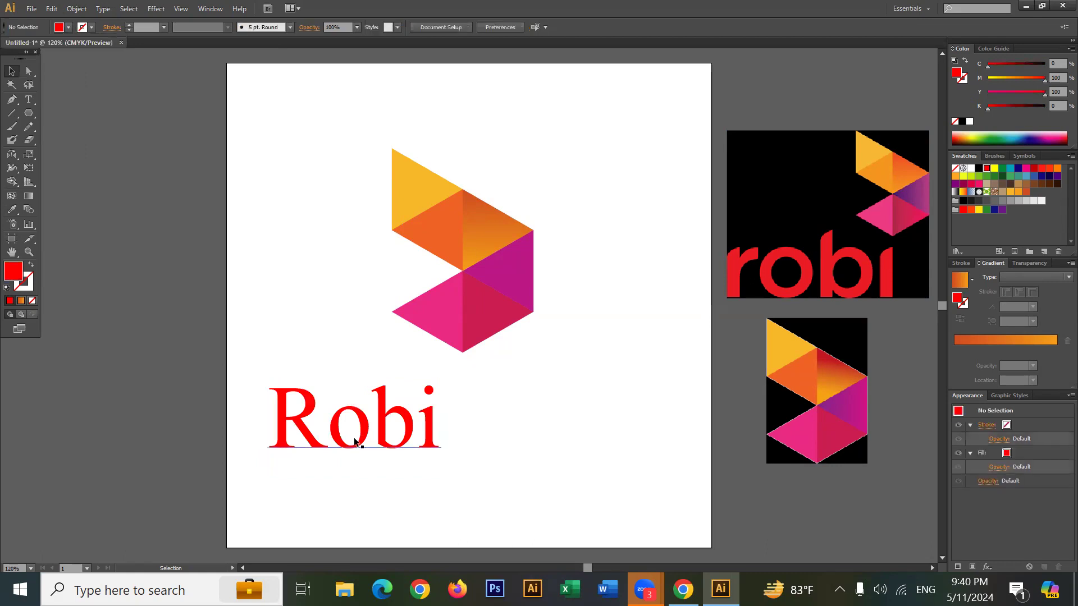
Send the Robi text behind the symbol and position it just below the lower-left triangle, at about X 202 px, Y 470 px.
{"action": "left_click_drag", "start_coordinate": [354, 442], "coordinate": [391, 391]}
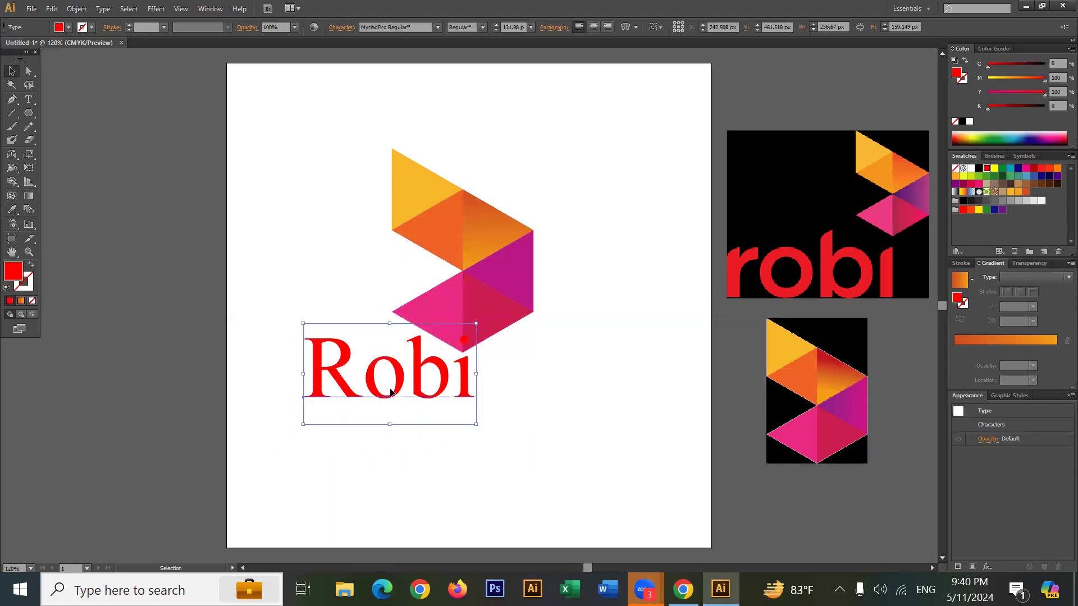
{"action": "right_click", "coordinate": [390, 391]}
{"action": "mouse_move", "coordinate": [436, 535]}
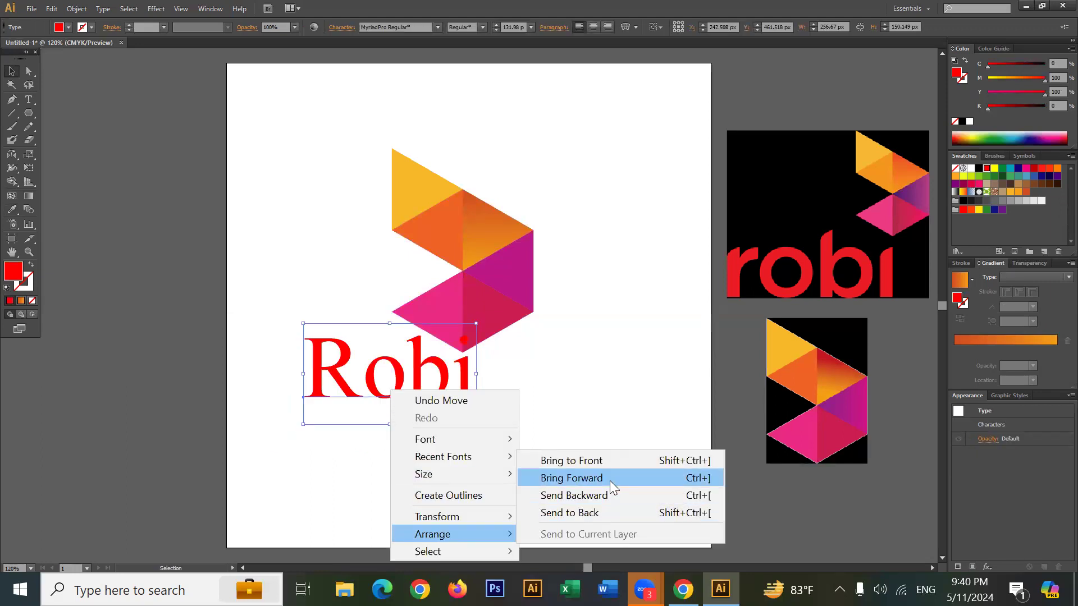
{"action": "left_click", "coordinate": [601, 511]}
{"action": "left_click", "coordinate": [567, 422]}
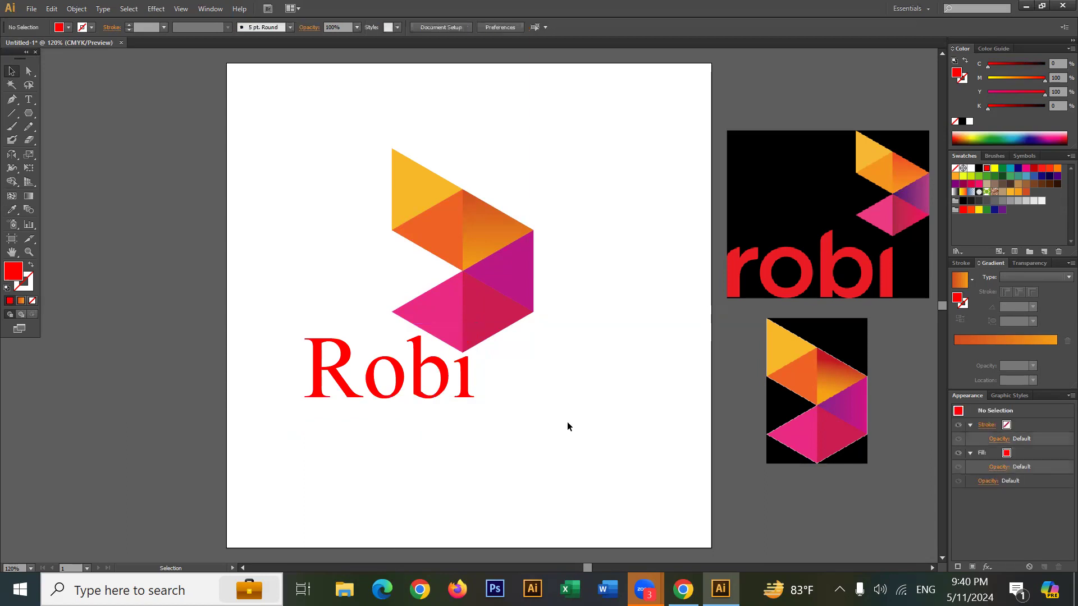
{"action": "left_click_drag", "start_coordinate": [455, 397], "coordinate": [428, 403]}
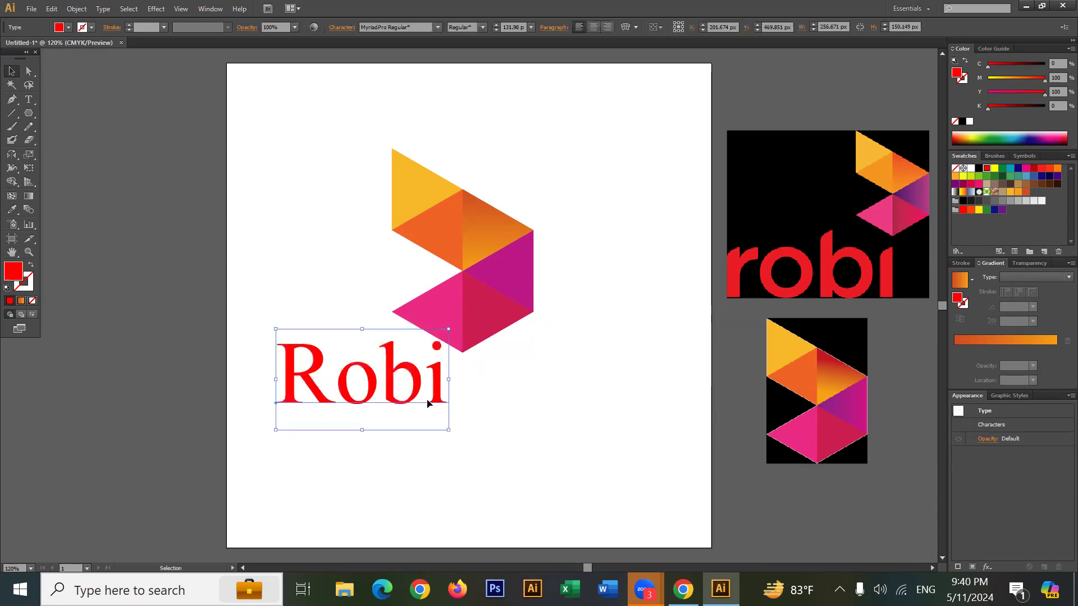
Switch to Chrome and browse the robi logo image results for how the wordmark sits against the symbol.
{"action": "left_click", "coordinate": [502, 414]}
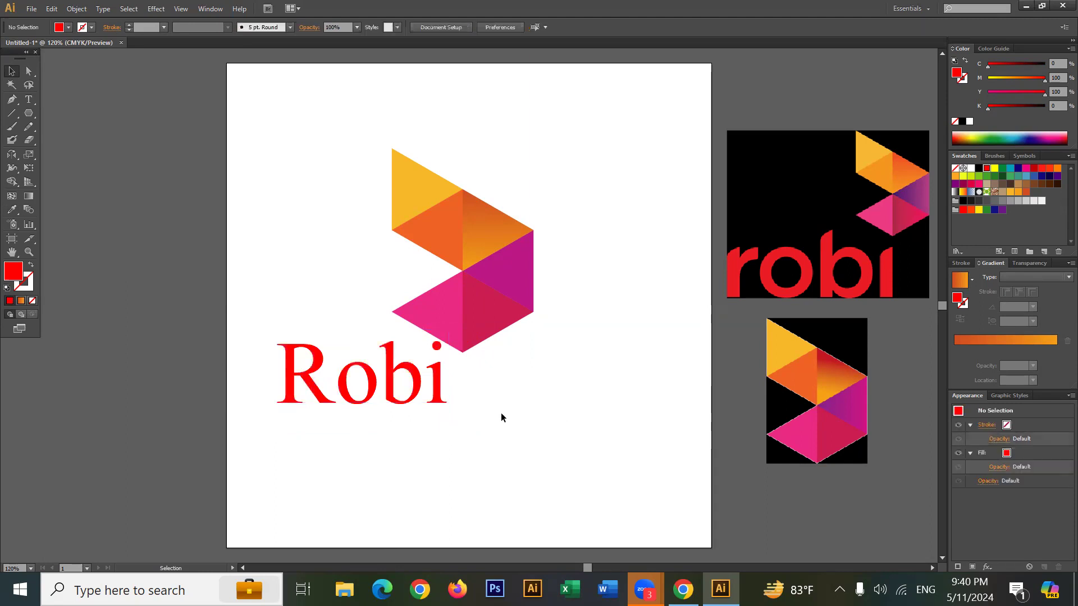
{"action": "left_click", "coordinate": [683, 589]}
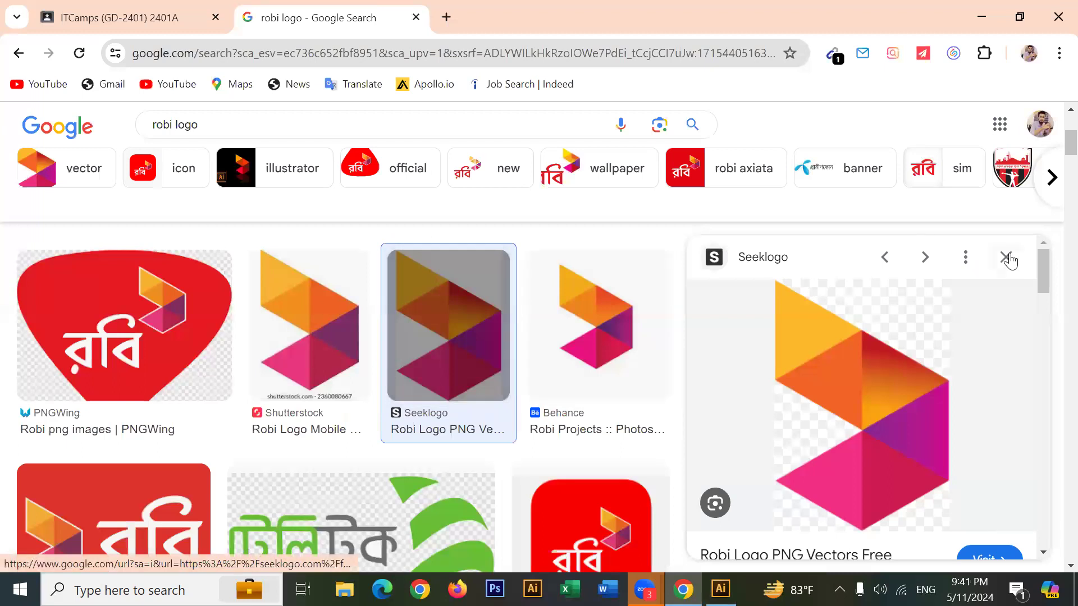
{"action": "left_click", "coordinate": [1006, 258]}
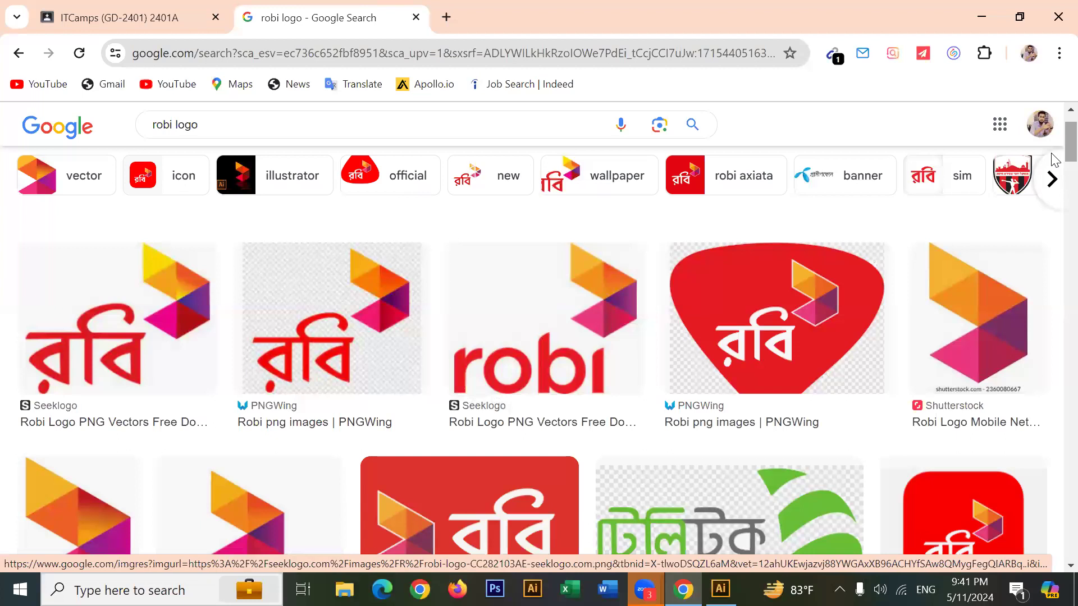
{"action": "scroll", "coordinate": [1054, 169], "scroll_direction": "down", "scroll_amount": 10}
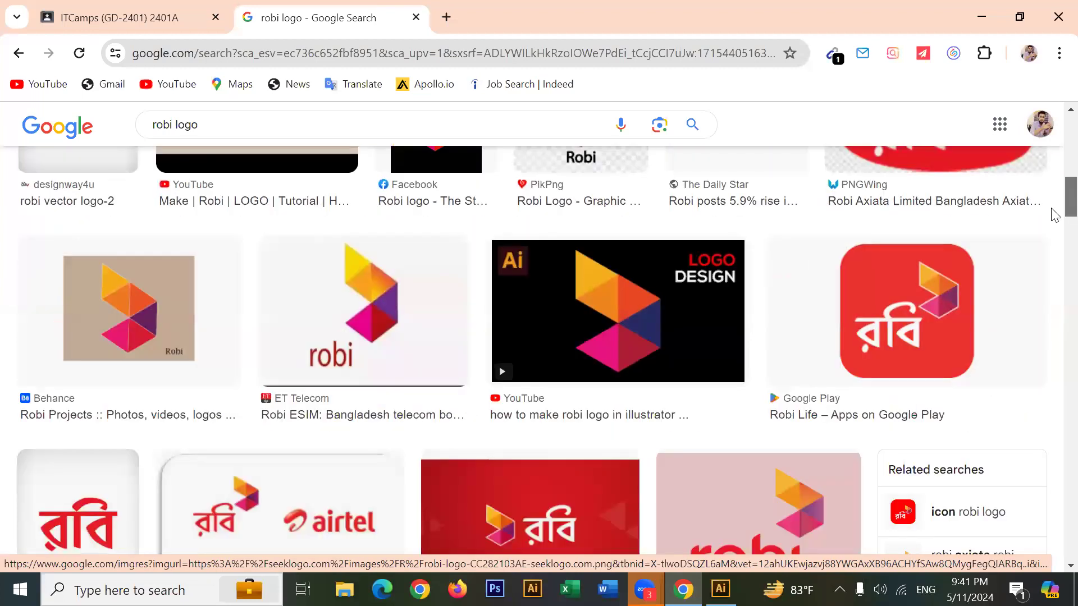
{"action": "scroll", "coordinate": [1054, 219], "scroll_direction": "down", "scroll_amount": 2}
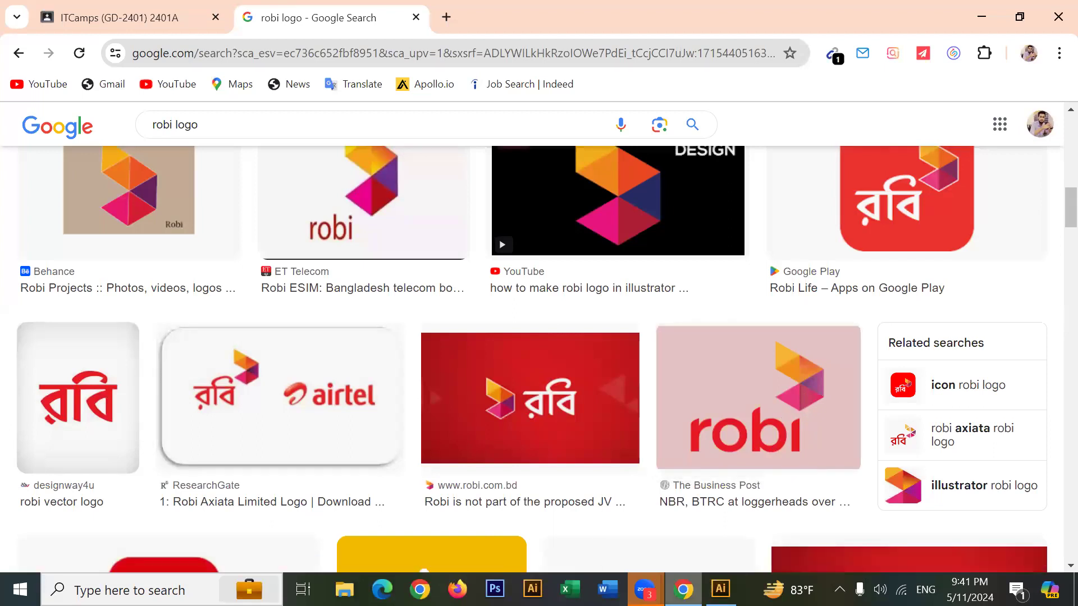
Switch back to Illustrator and move the Robi text right to about X 241 px, Y 462 px, tucking its i under the symbol.
{"action": "left_click", "coordinate": [721, 589]}
{"action": "left_click_drag", "start_coordinate": [381, 376], "coordinate": [409, 375]}
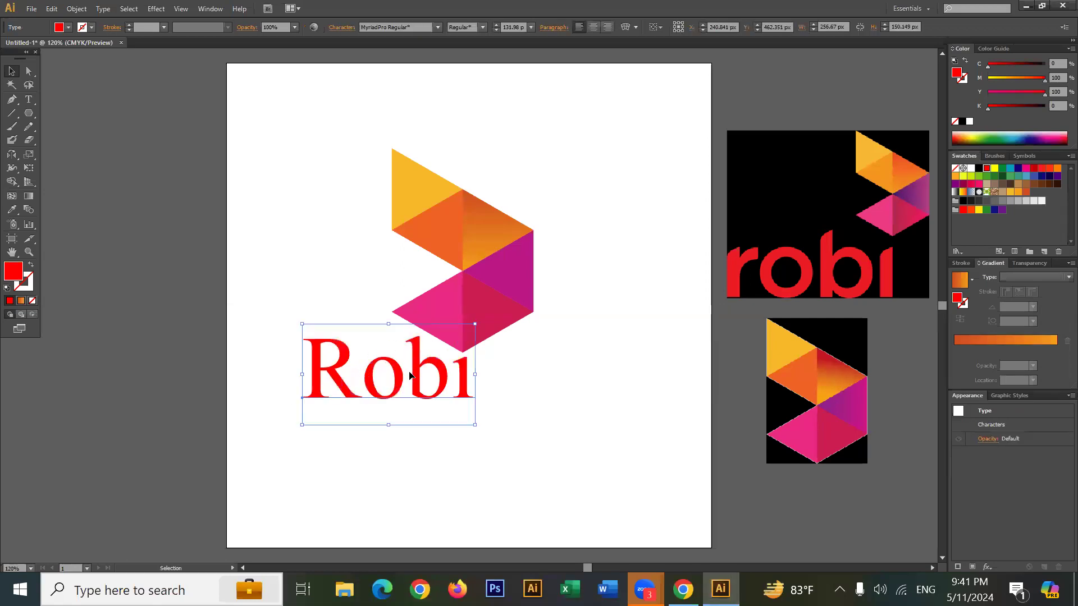
{"action": "left_click", "coordinate": [562, 357]}
Group the triangle symbol and the Robi text into one logo object.
{"action": "left_click_drag", "start_coordinate": [302, 147], "coordinate": [483, 390]}
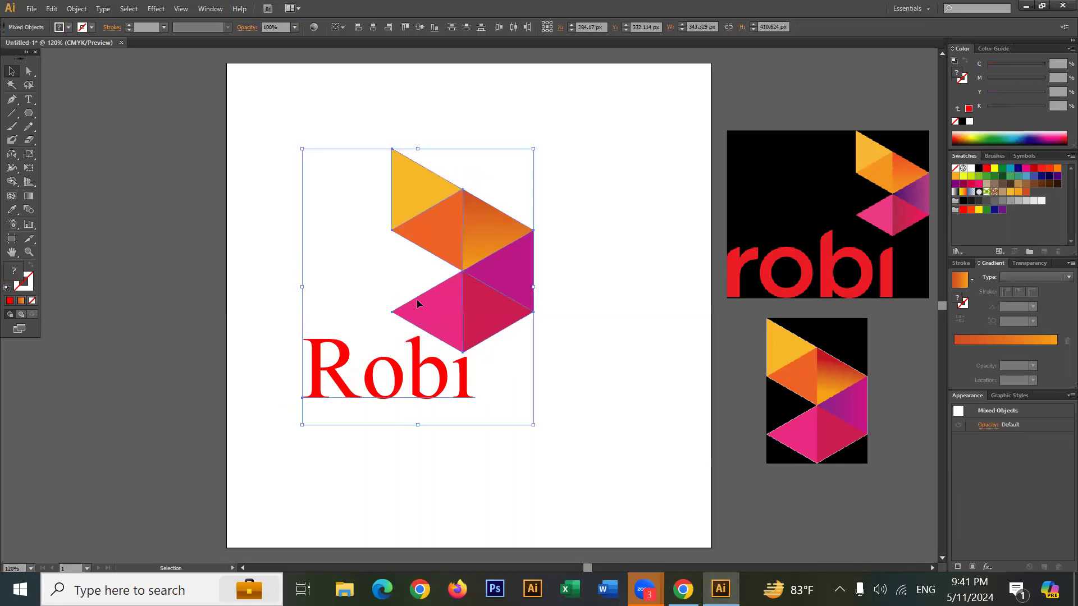
{"action": "right_click", "coordinate": [417, 302]}
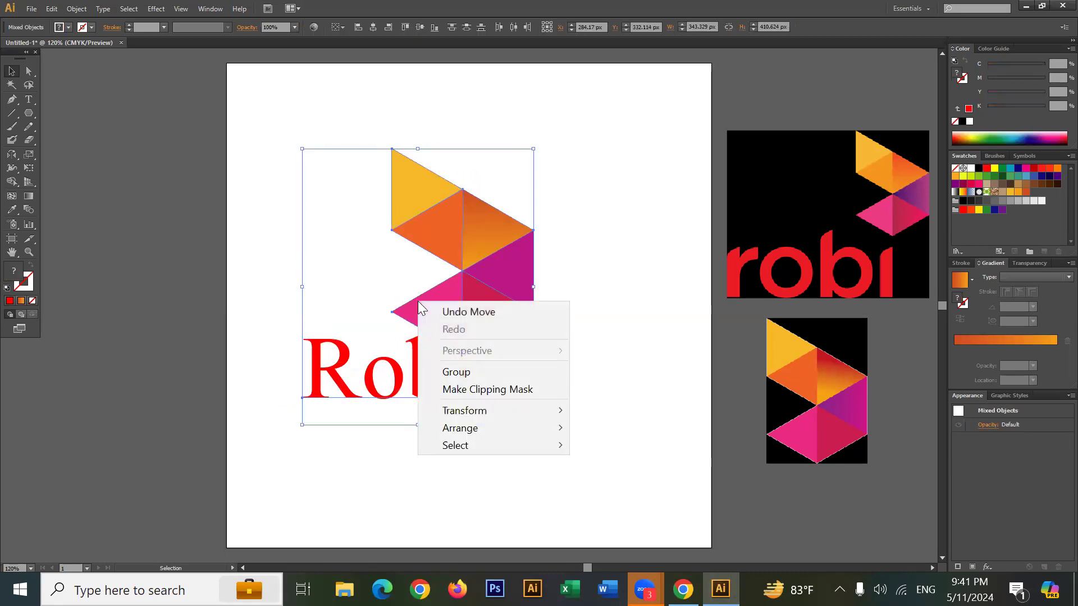
{"action": "left_click", "coordinate": [448, 373]}
{"action": "left_click", "coordinate": [581, 359]}
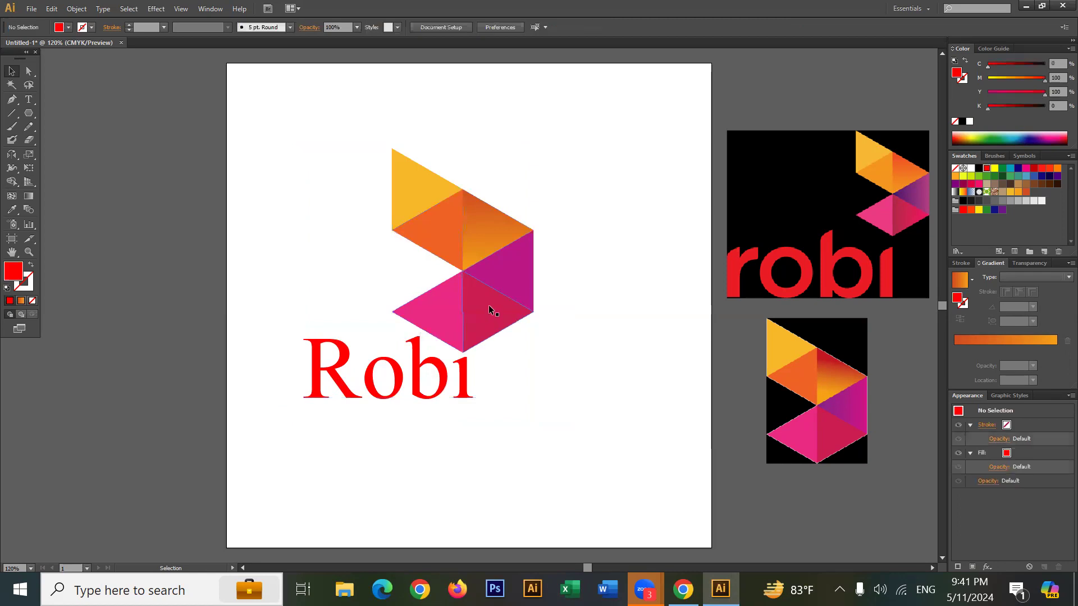
Scale the logo group down proportionally to about 233 px wide and move it left to about X 196 px, Y 338 px.
{"action": "left_click", "coordinate": [489, 306]}
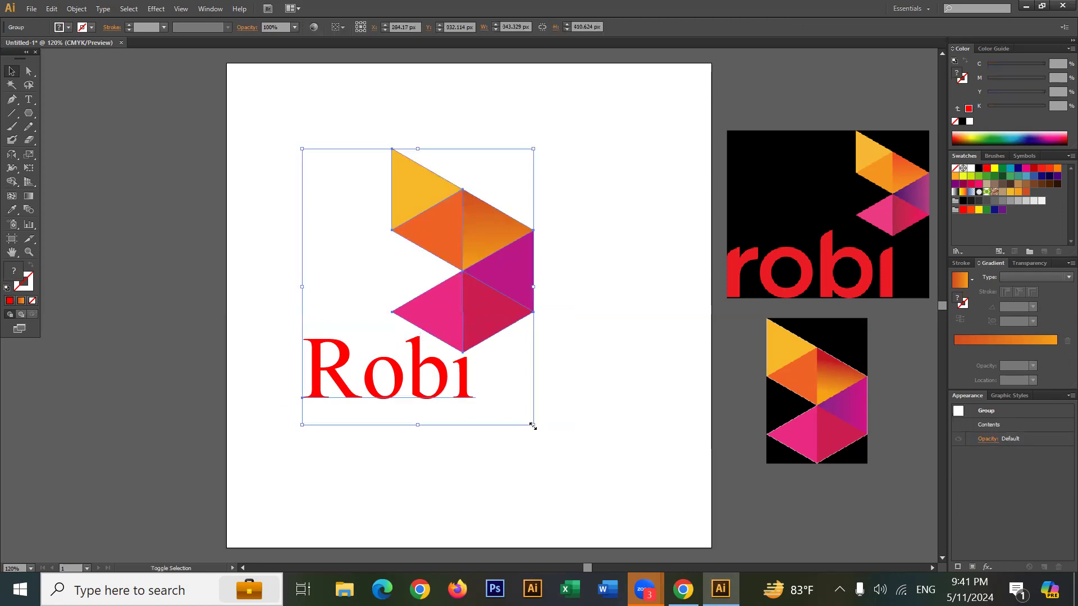
{"action": "left_click_drag", "start_coordinate": [533, 425], "coordinate": [497, 381]}
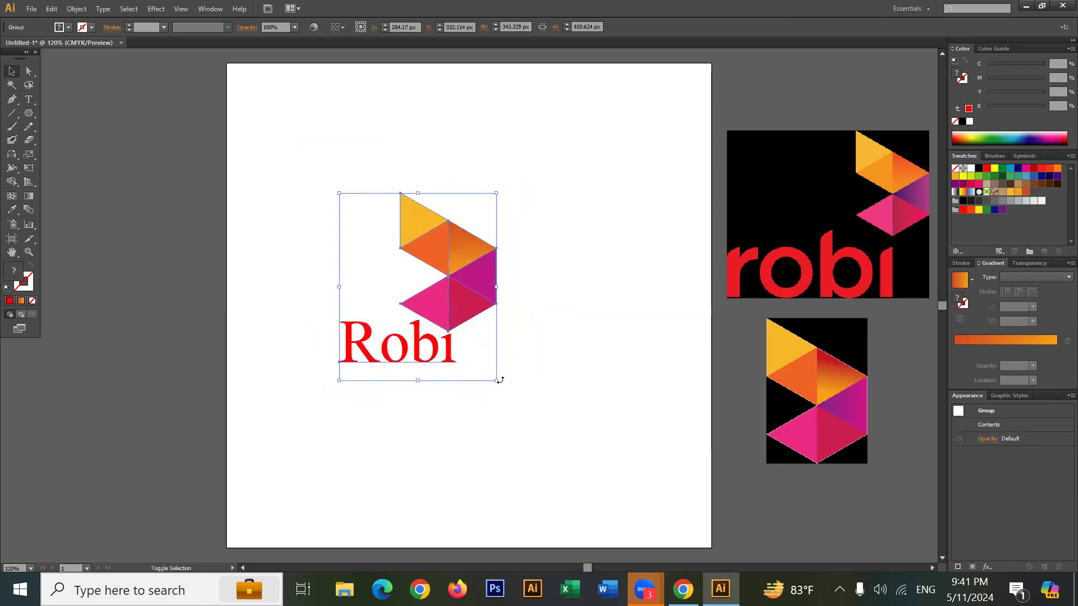
{"action": "left_click_drag", "start_coordinate": [464, 284], "coordinate": [405, 288]}
{"action": "left_click", "coordinate": [581, 263]}
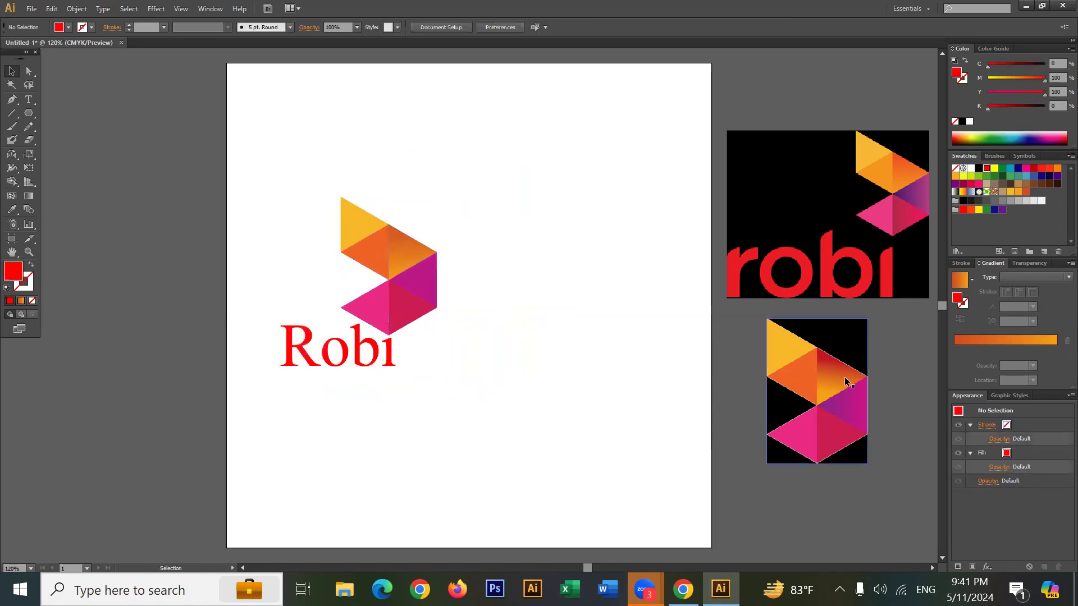
Move the symbol-only reference image onto the artboard, just to the right of the recreated logo.
{"action": "left_click_drag", "start_coordinate": [845, 382], "coordinate": [584, 266]}
{"action": "left_click", "coordinate": [575, 156]}
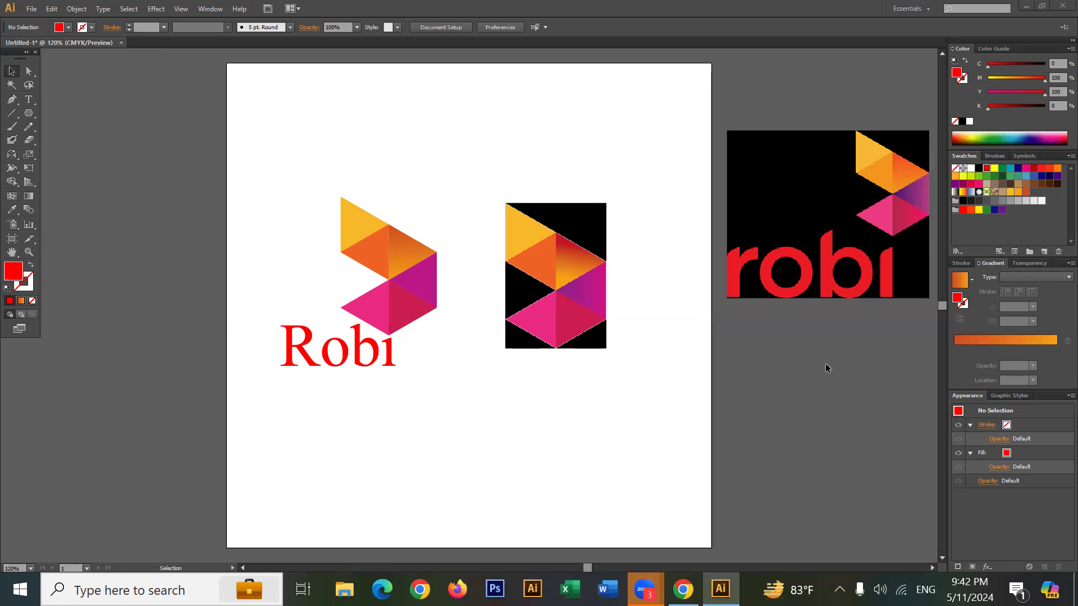
{"action": "left_click", "coordinate": [323, 352]}
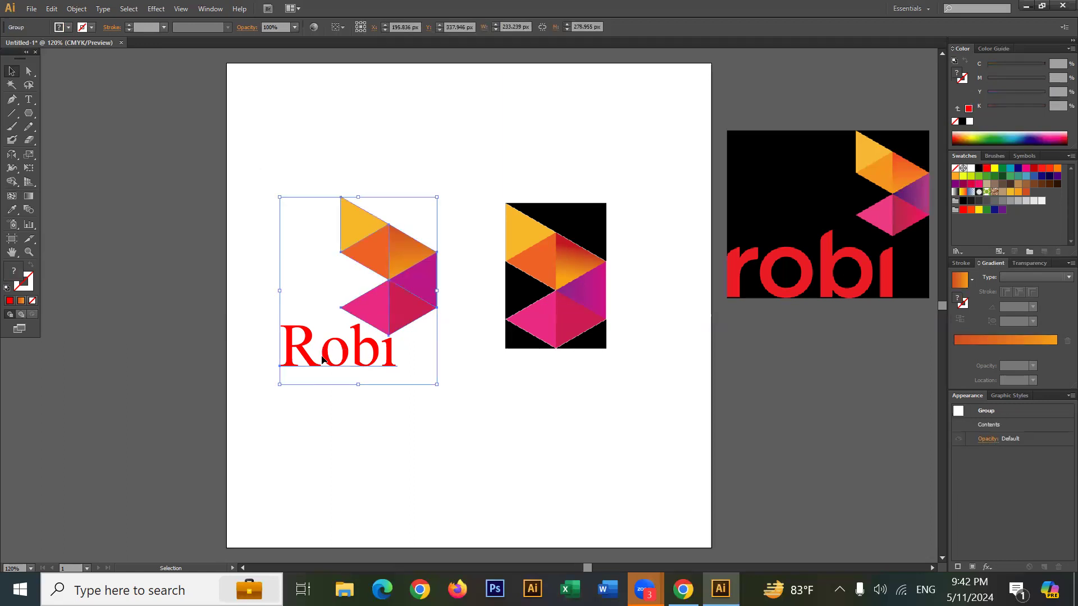
{"action": "left_click", "coordinate": [605, 410]}
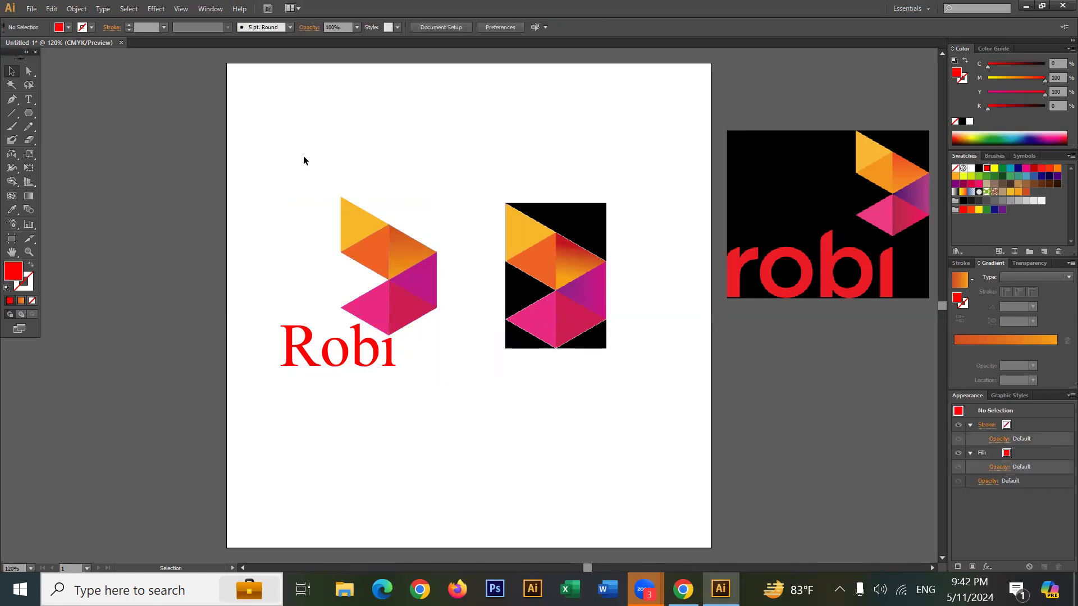
{"action": "left_click_drag", "start_coordinate": [304, 157], "coordinate": [608, 392]}
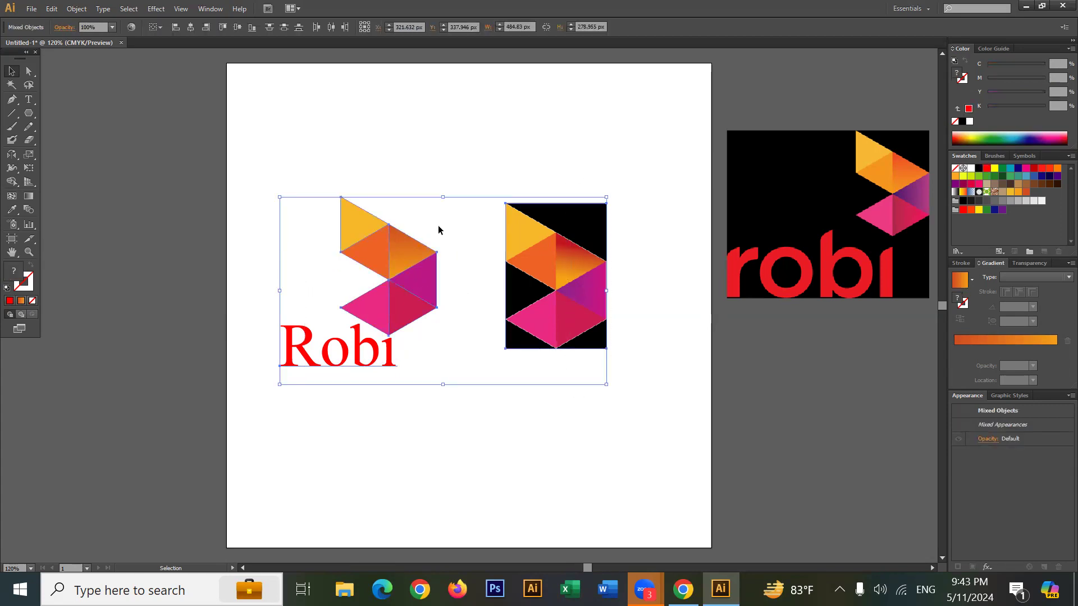
{"action": "left_click", "coordinate": [381, 139]}
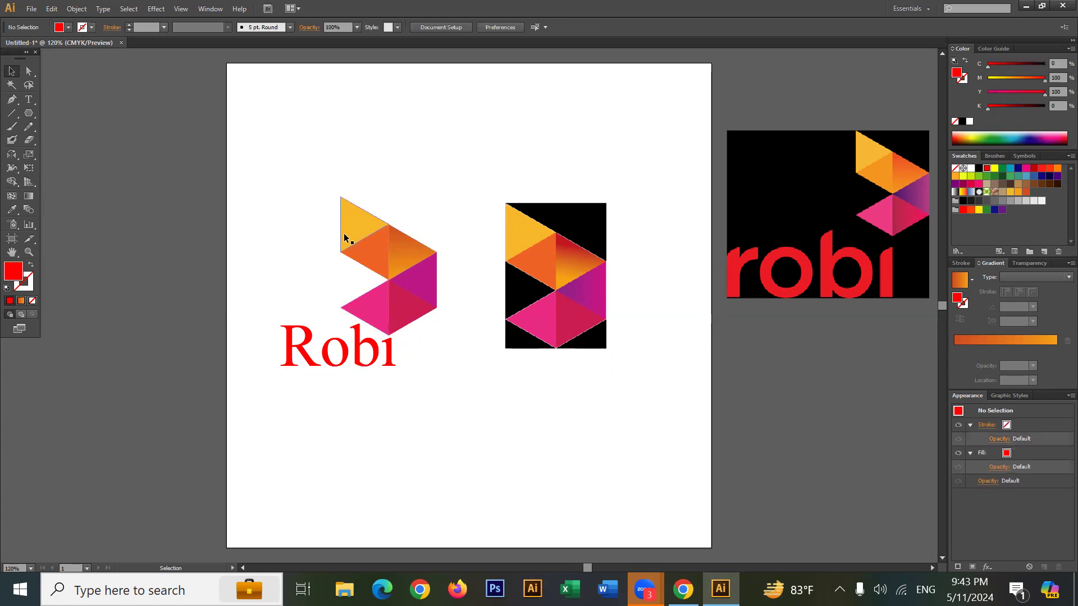
Ungroup the logo to separate the Robi text from the triangle symbol.
{"action": "left_click", "coordinate": [357, 357]}
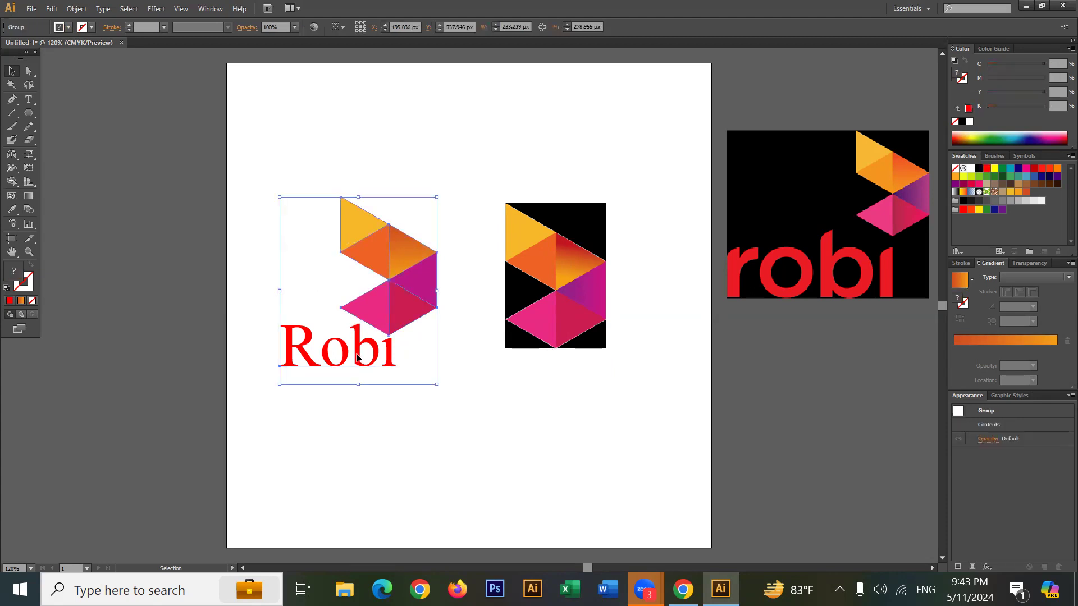
{"action": "right_click", "coordinate": [357, 358]}
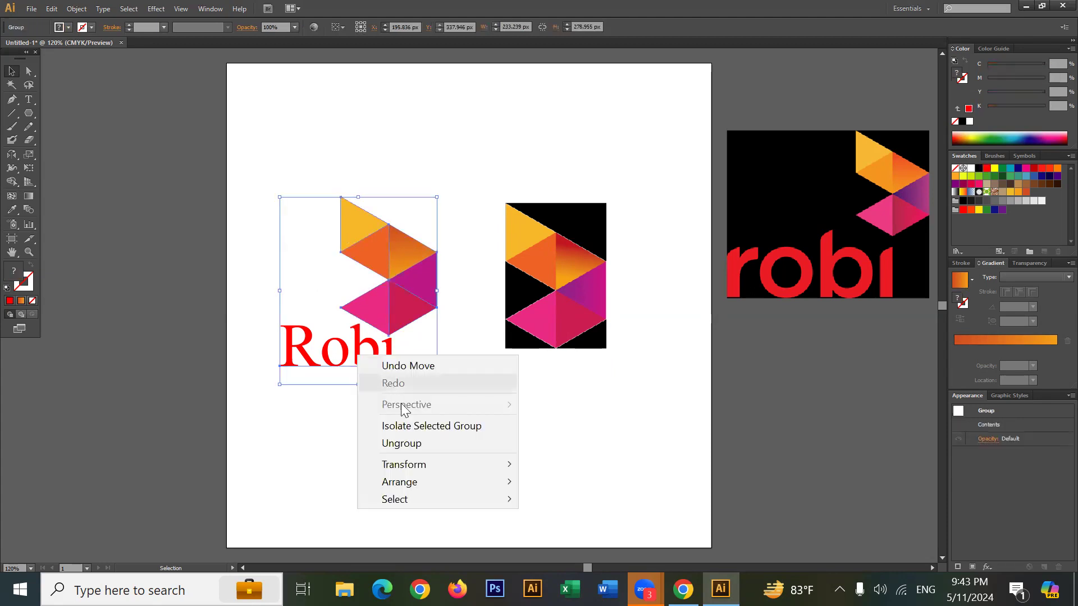
{"action": "left_click", "coordinate": [404, 438]}
{"action": "left_click", "coordinate": [403, 437]}
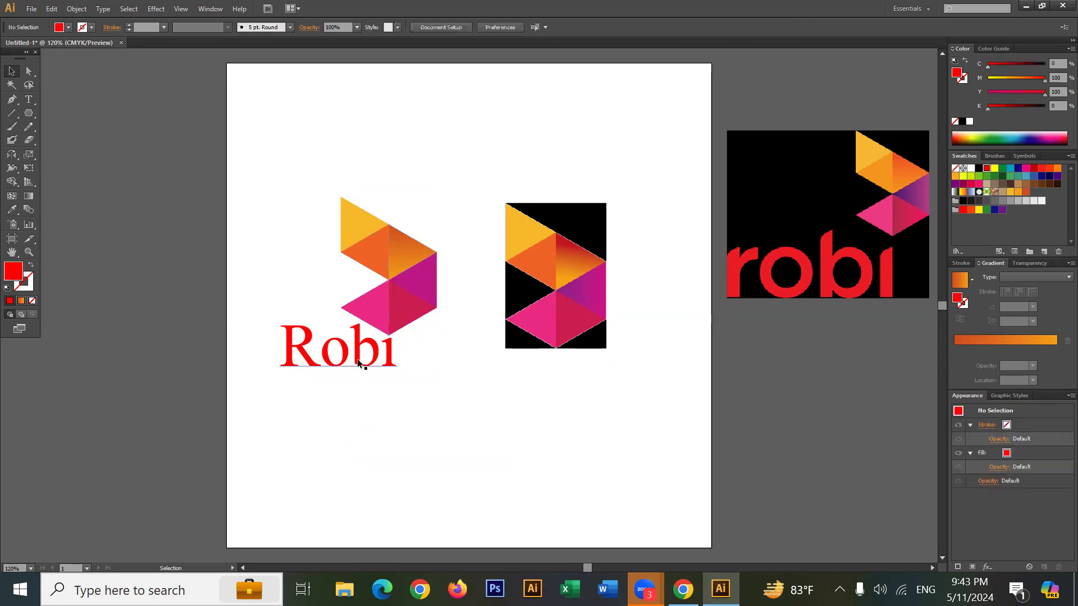
{"action": "left_click", "coordinate": [357, 359]}
{"action": "right_click", "coordinate": [358, 360]}
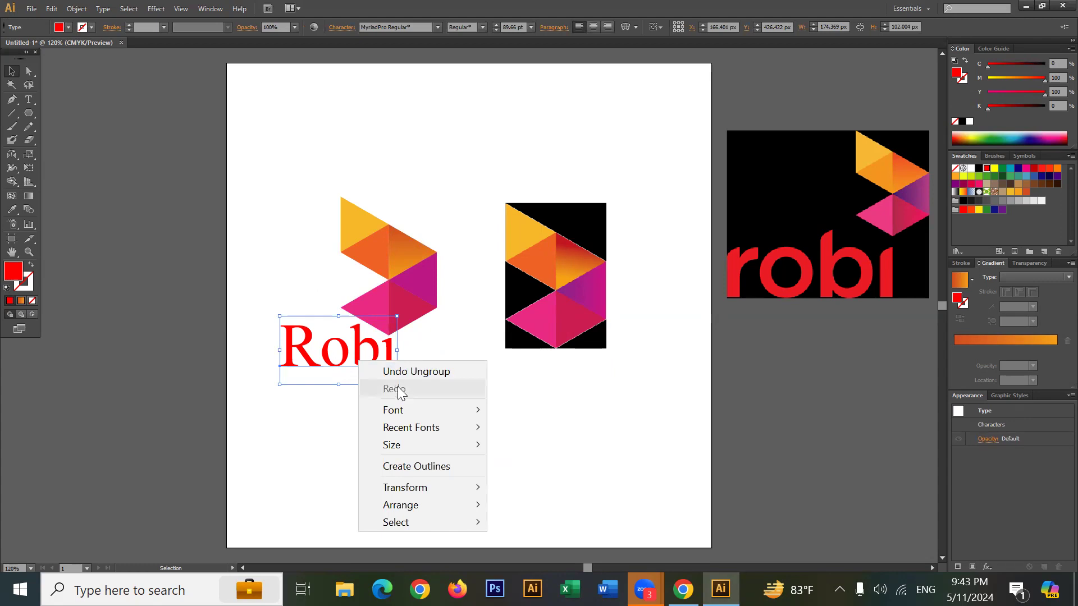
{"action": "left_click", "coordinate": [447, 347]}
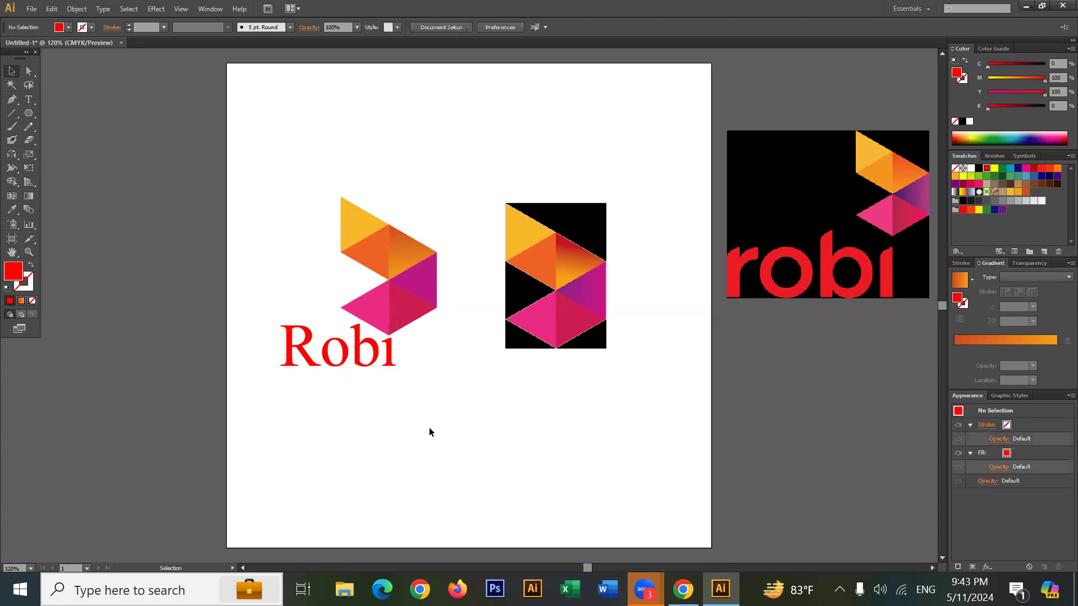